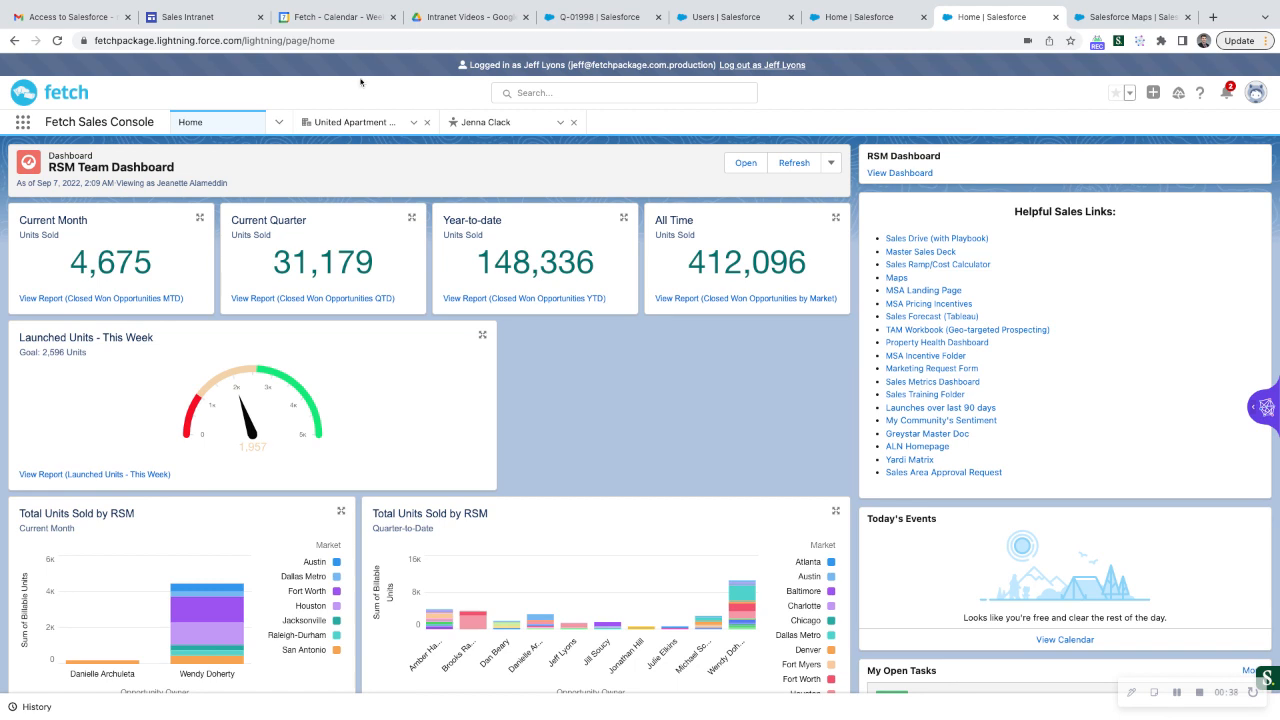
pyautogui.click(279, 123)
pyautogui.click(279, 123)
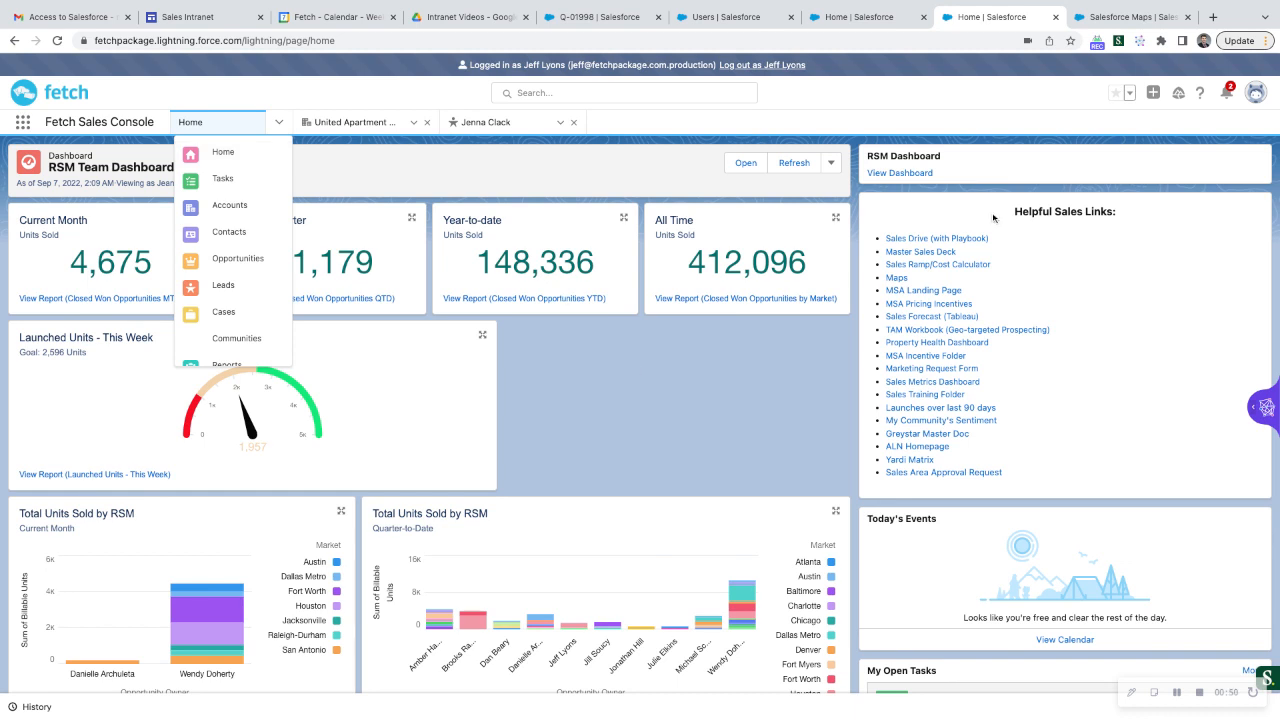
pyautogui.click(280, 123)
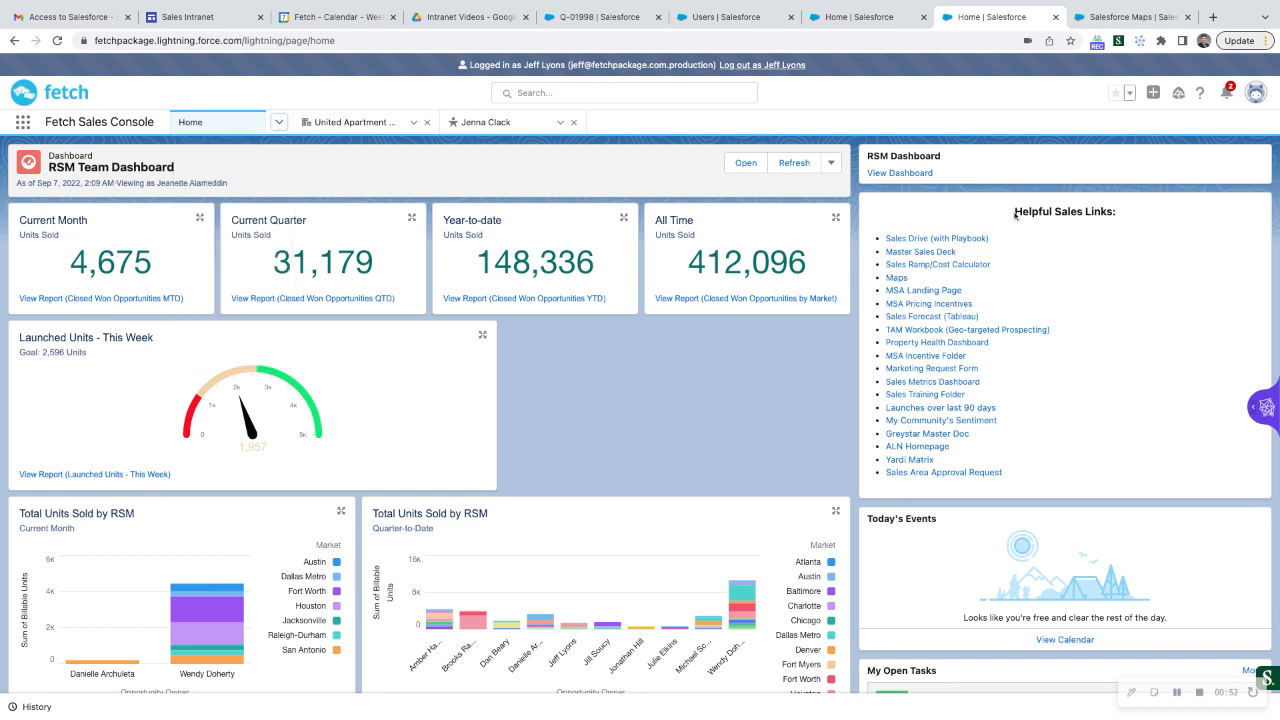
pyautogui.moveTo(1014, 211)
pyautogui.mouseDown()
pyautogui.moveTo(1116, 212)
pyautogui.moveTo(1018, 212)
pyautogui.mouseUp()
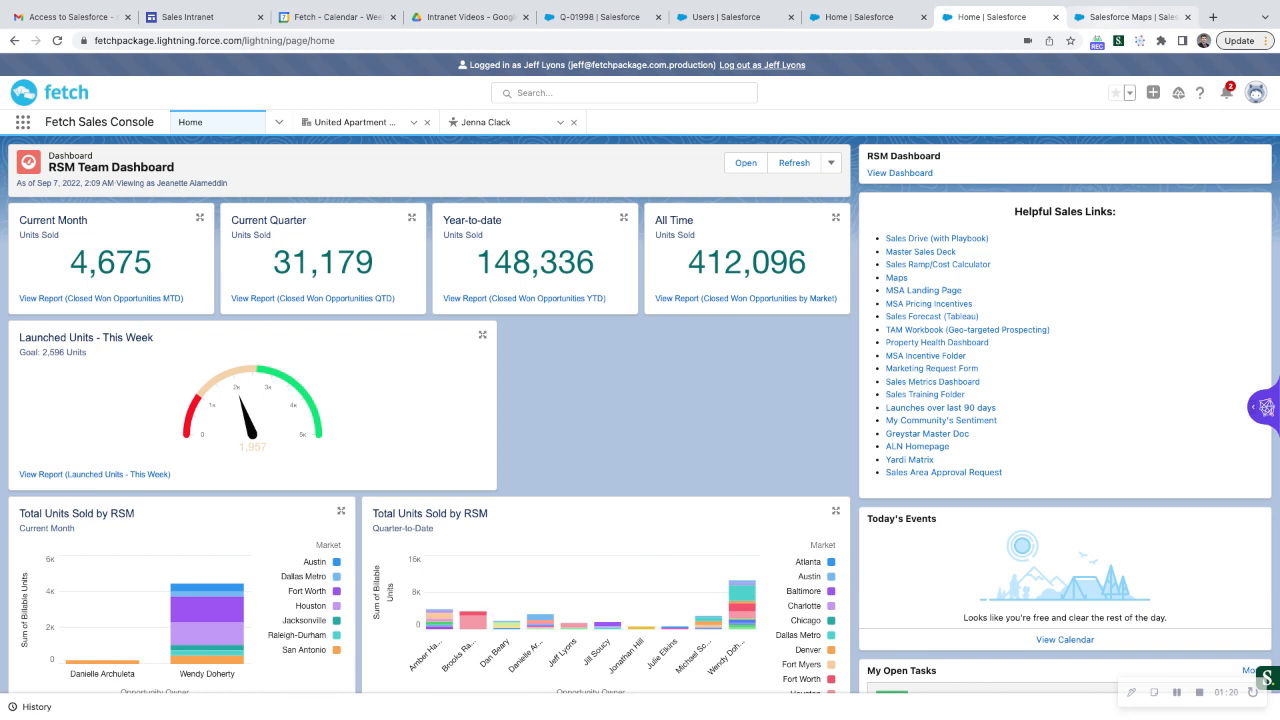
# Switch to the Salesforce Maps browser tab and view the whole country map.
pyautogui.click(1138, 26)
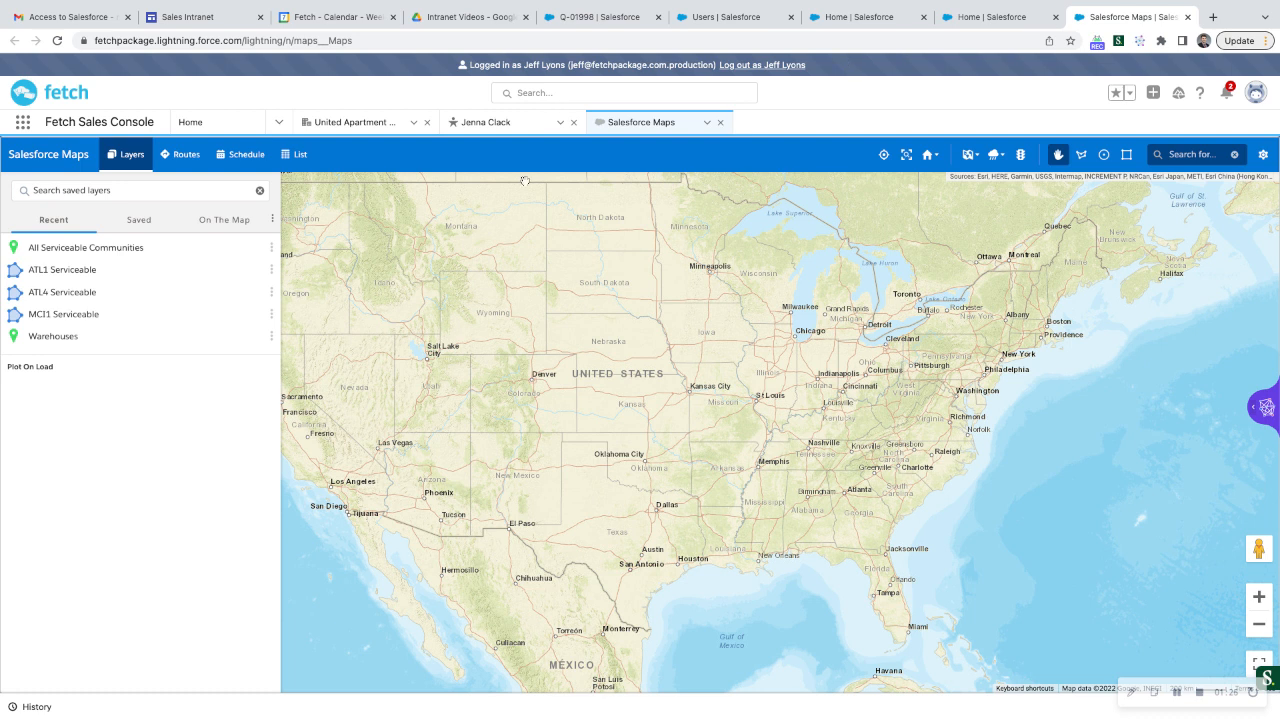
pyautogui.scroll(1, 521, 177)
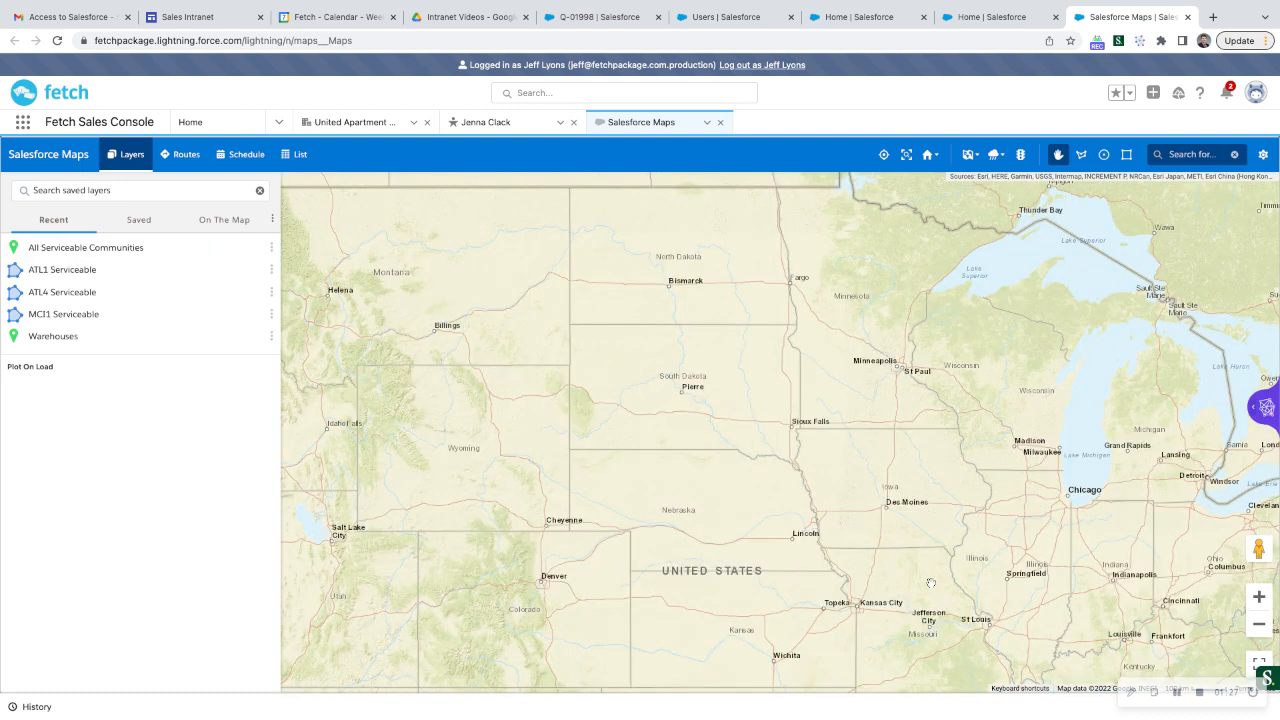
pyautogui.click(1260, 629)
pyautogui.click(1260, 629)
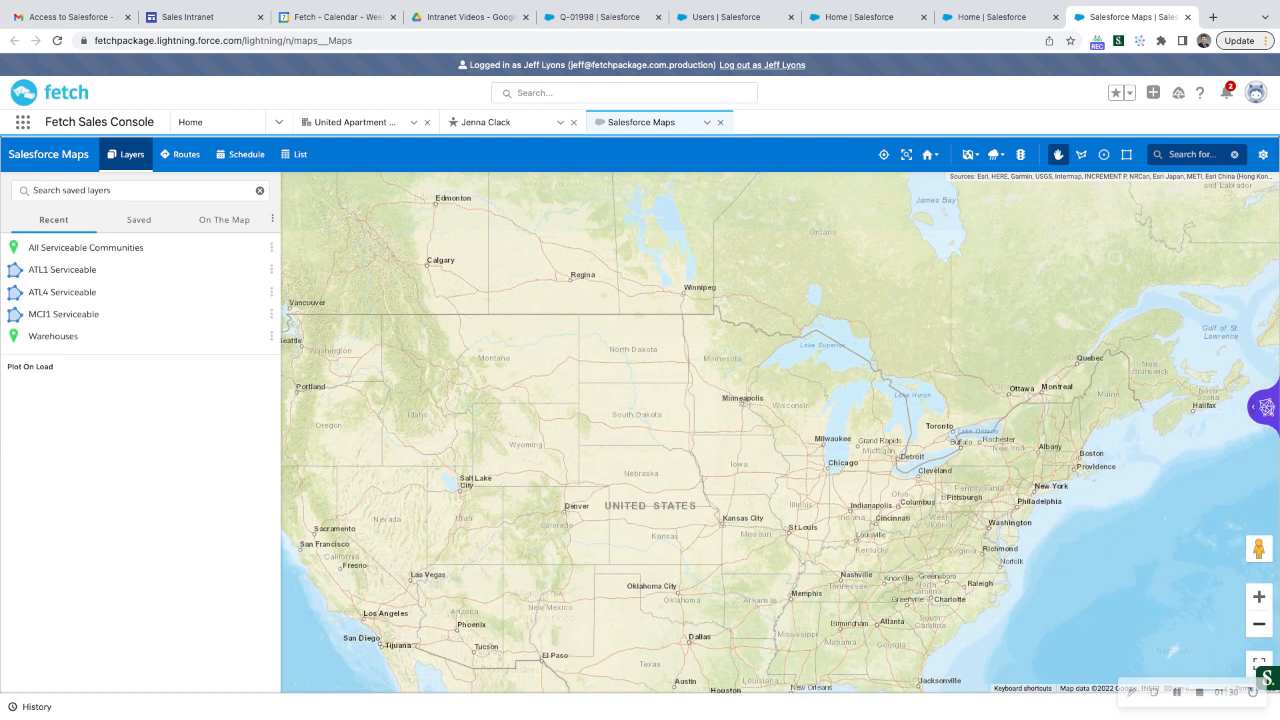
pyautogui.click(1259, 624)
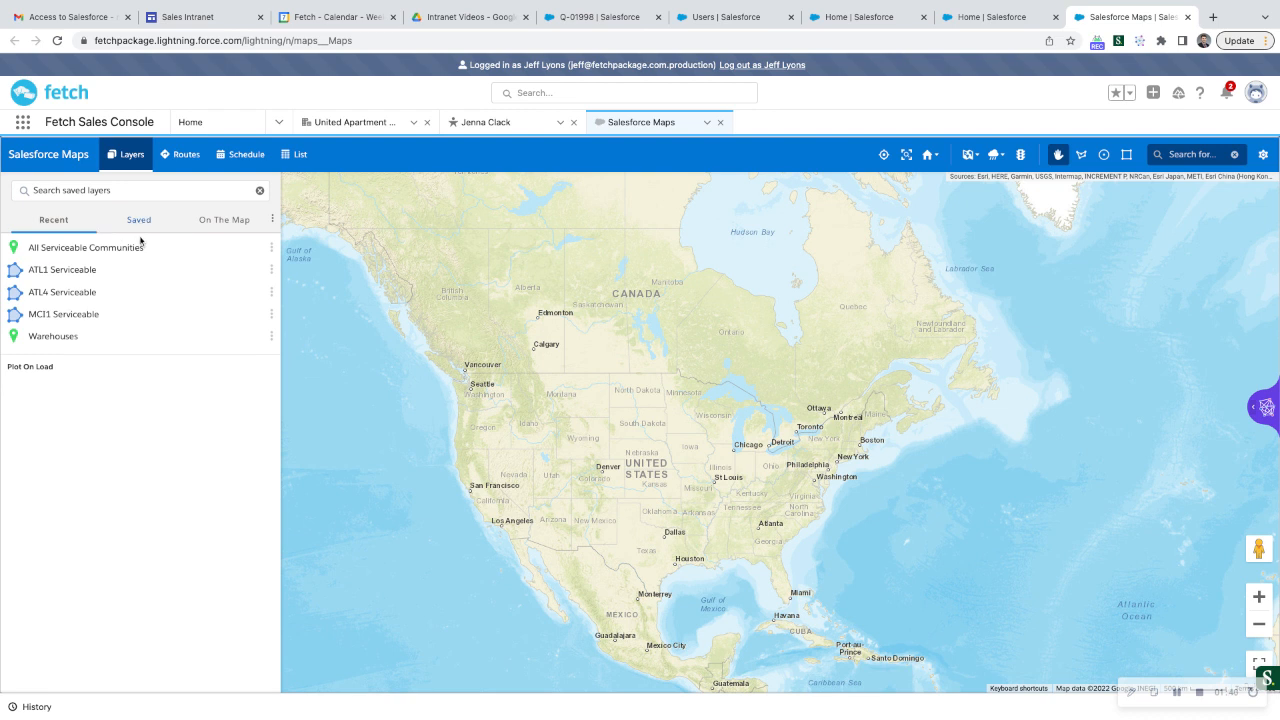
# Browse the saved layers into the Corporate folder and open its Market Maps folder.
pyautogui.click(80, 230)
pyautogui.click(119, 222)
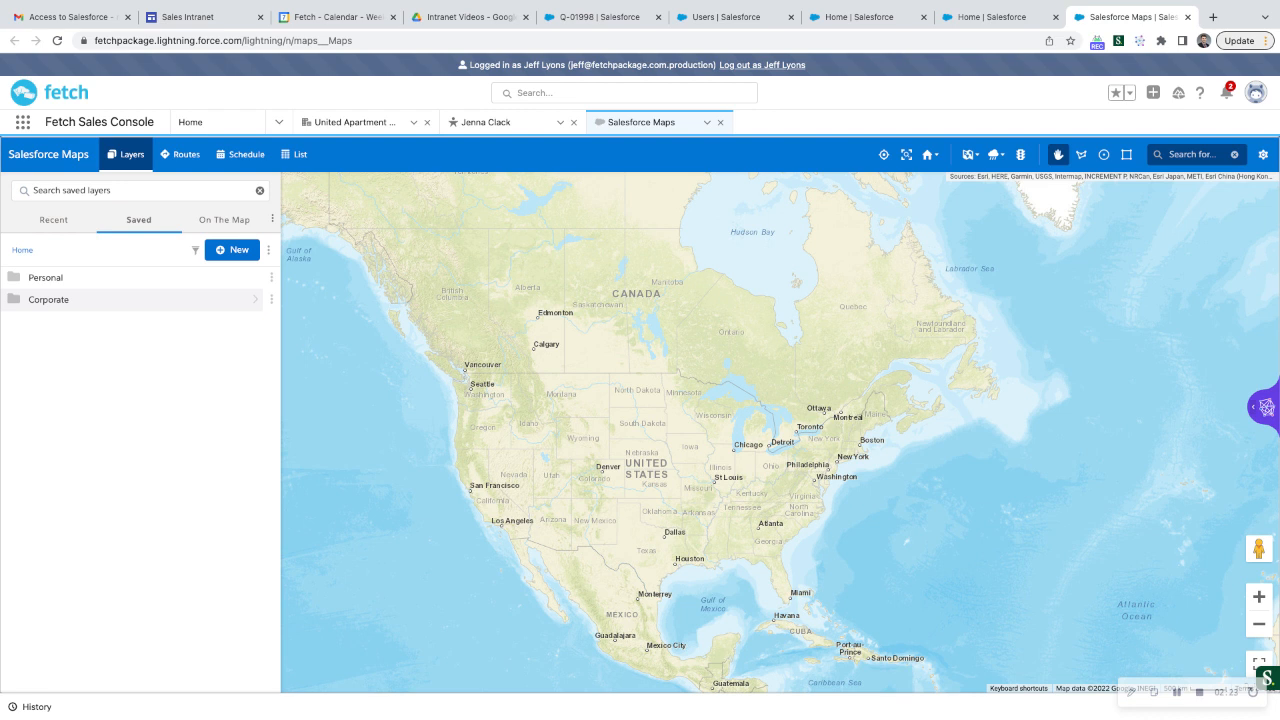
pyautogui.click(49, 300)
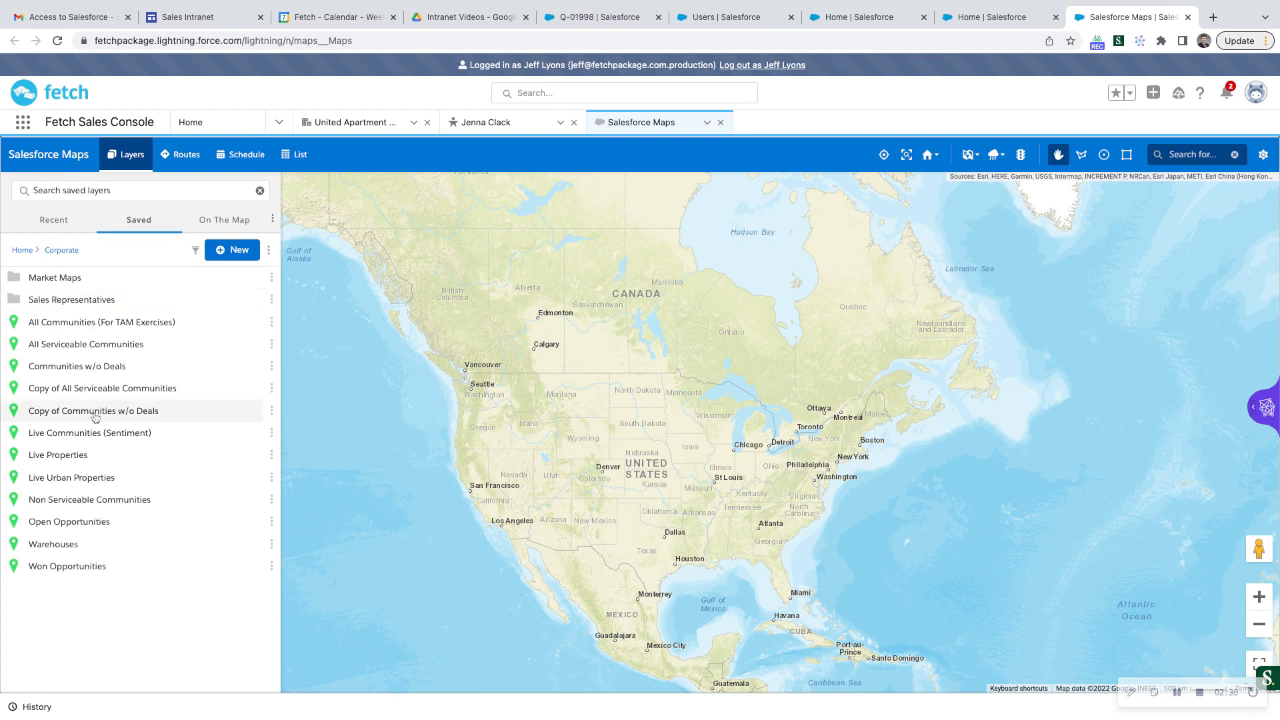
pyautogui.moveTo(30, 331)
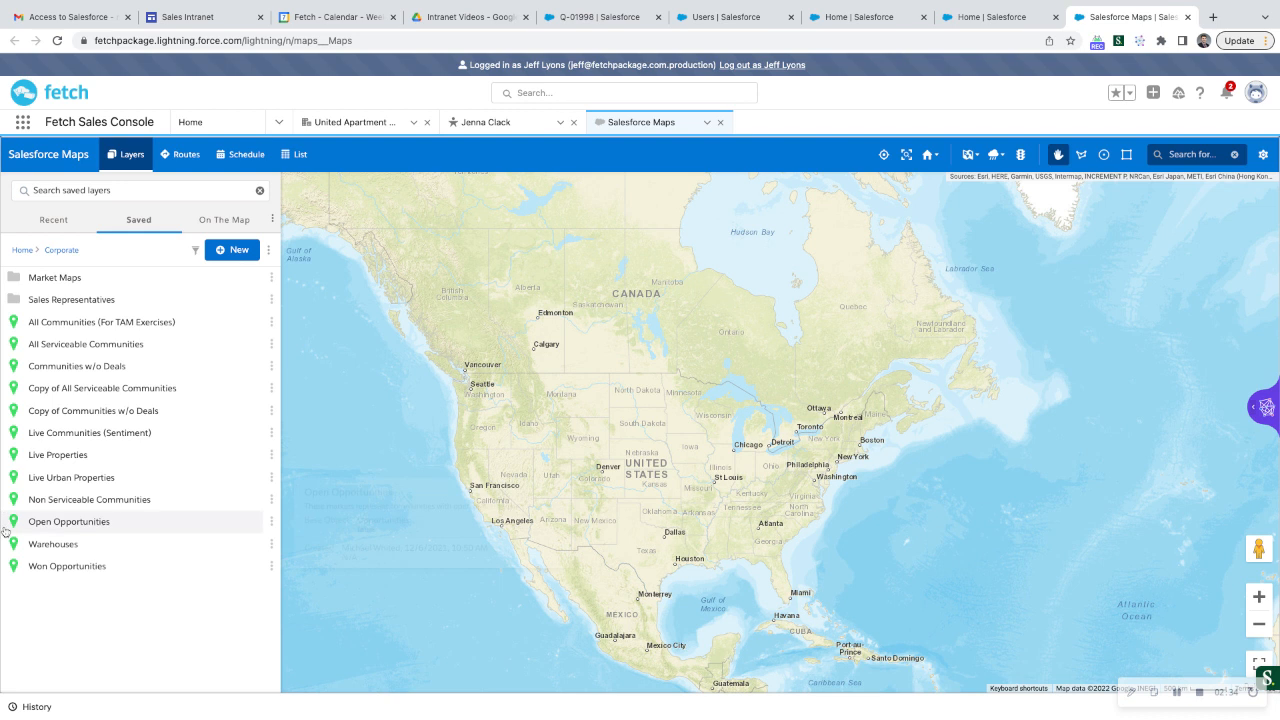
pyautogui.moveTo(18, 565)
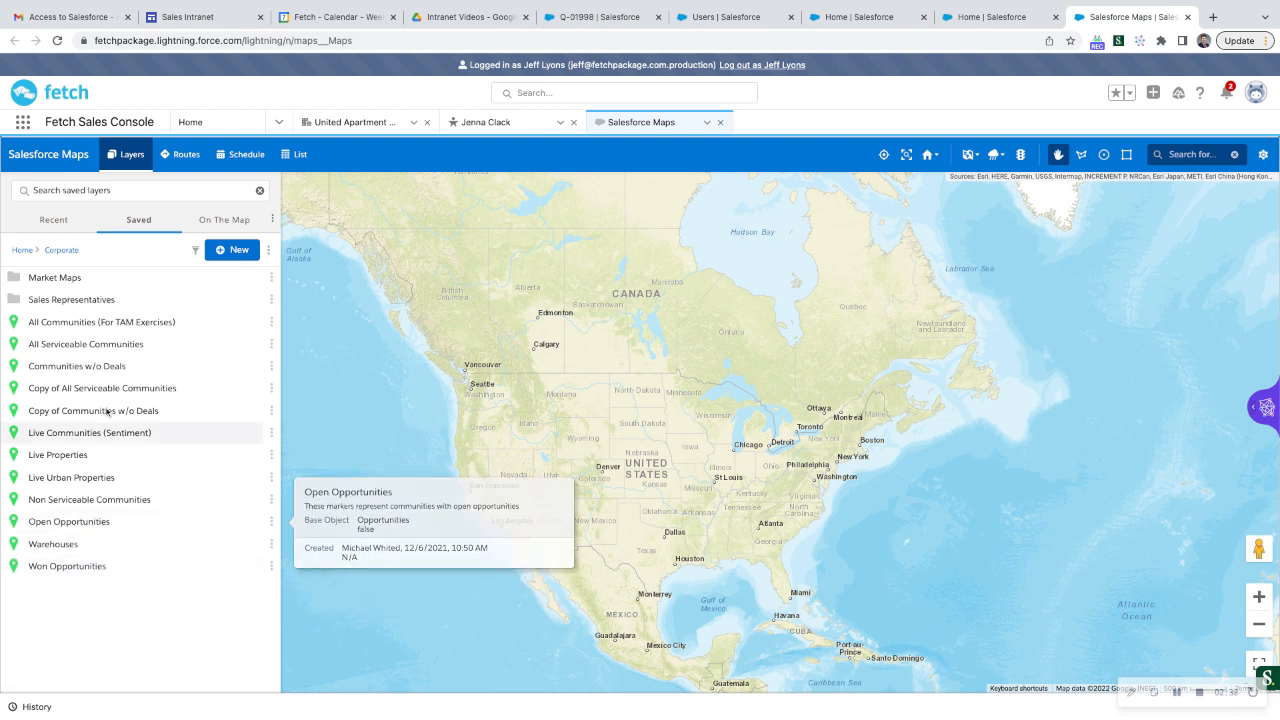
pyautogui.click(111, 281)
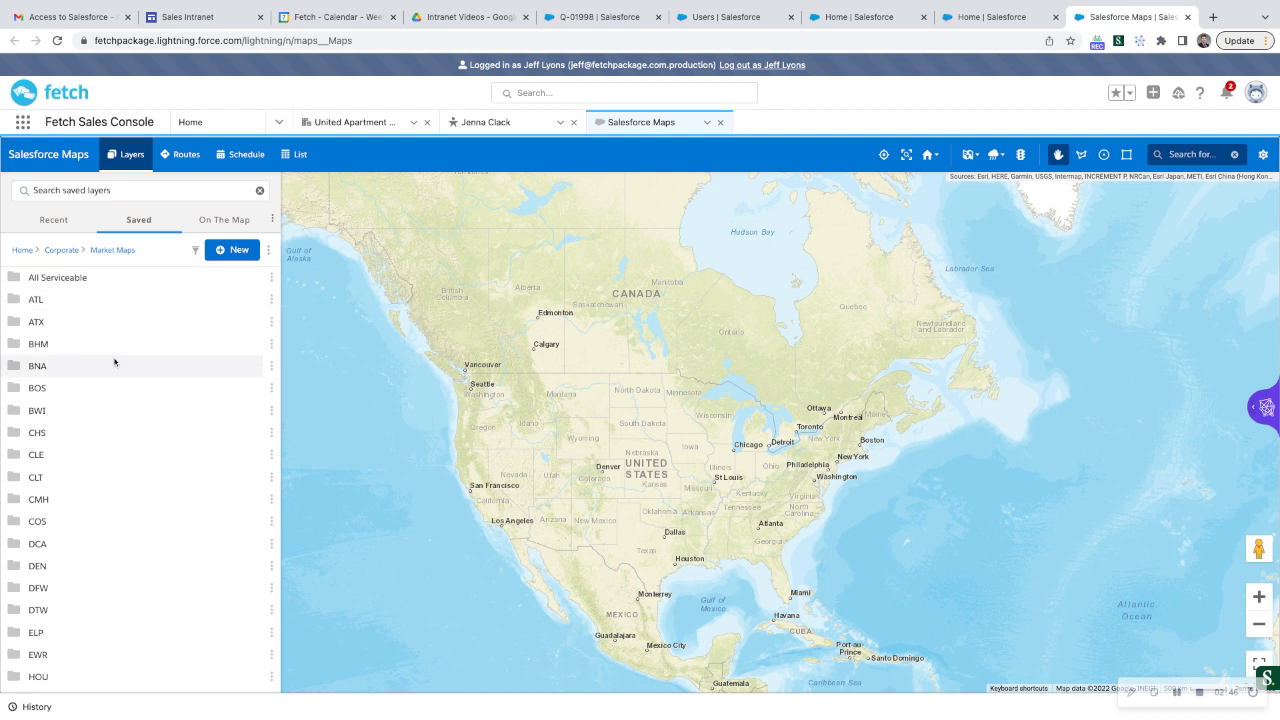
# Plot all layers in the ATL market folder on the map.
pyautogui.scroll(-1, 115, 368)
pyautogui.scroll(-4, 115, 368)
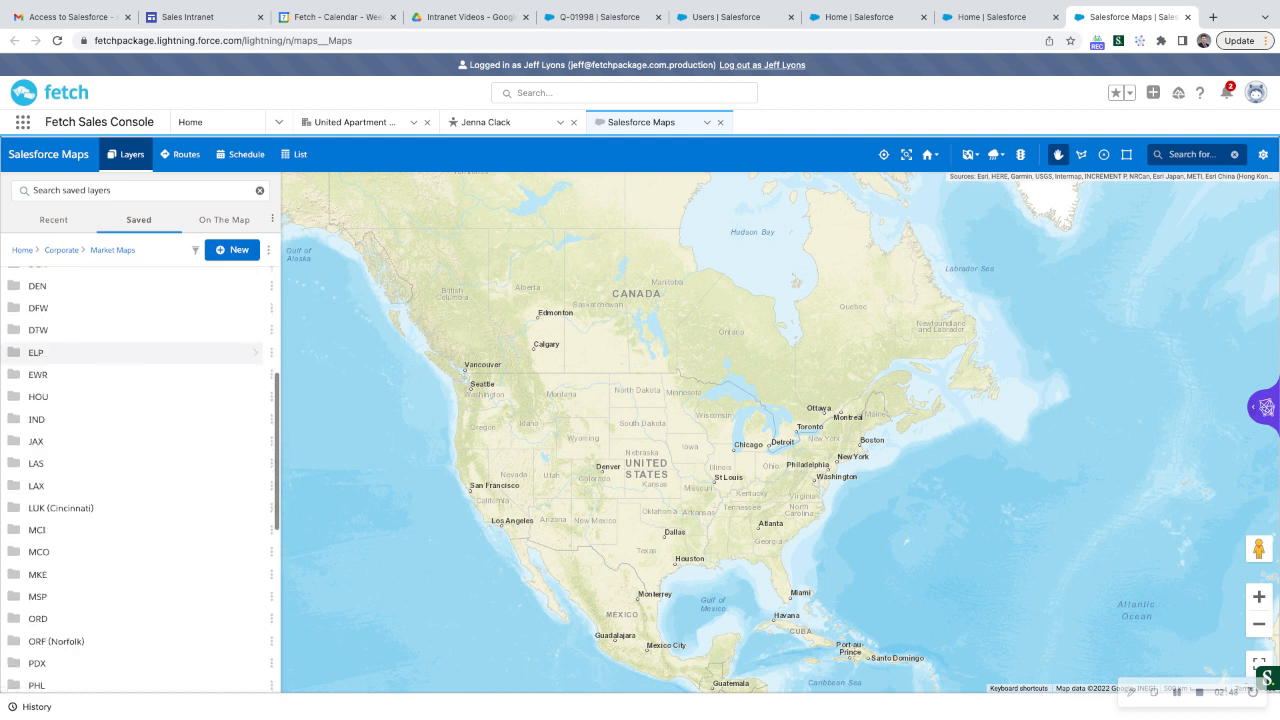
pyautogui.scroll(5, 130, 400)
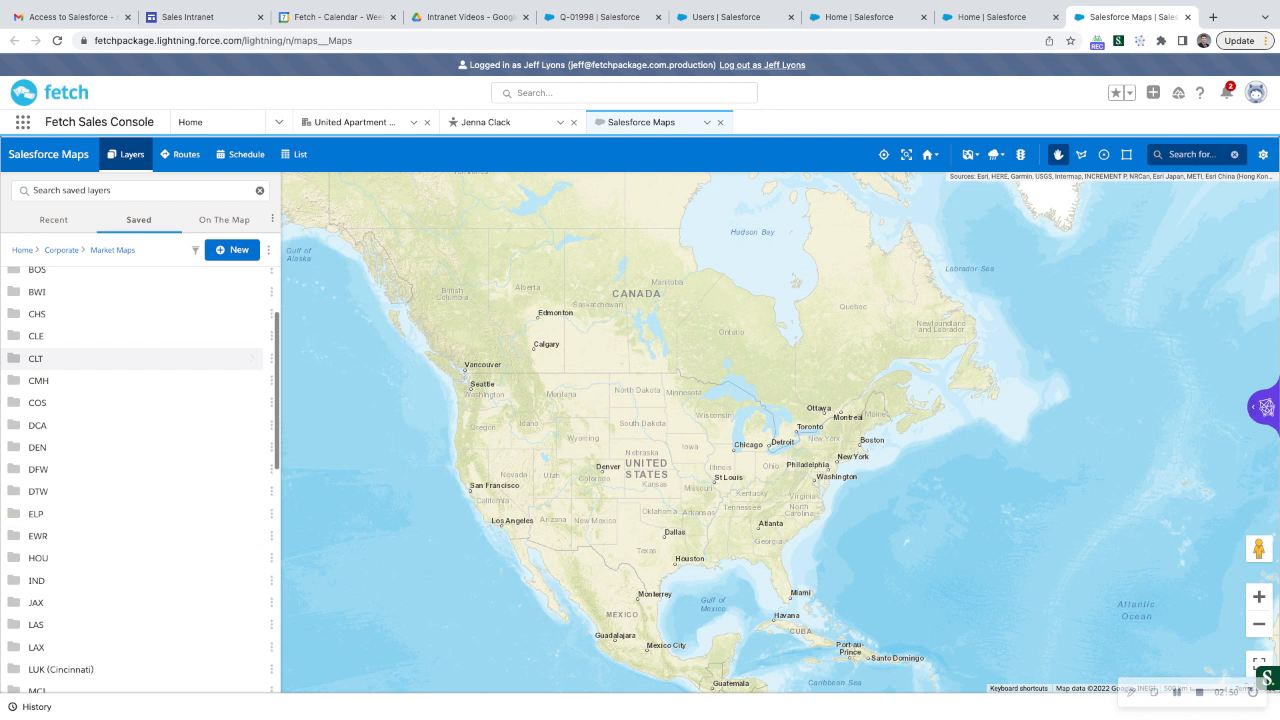
pyautogui.scroll(2, 130, 400)
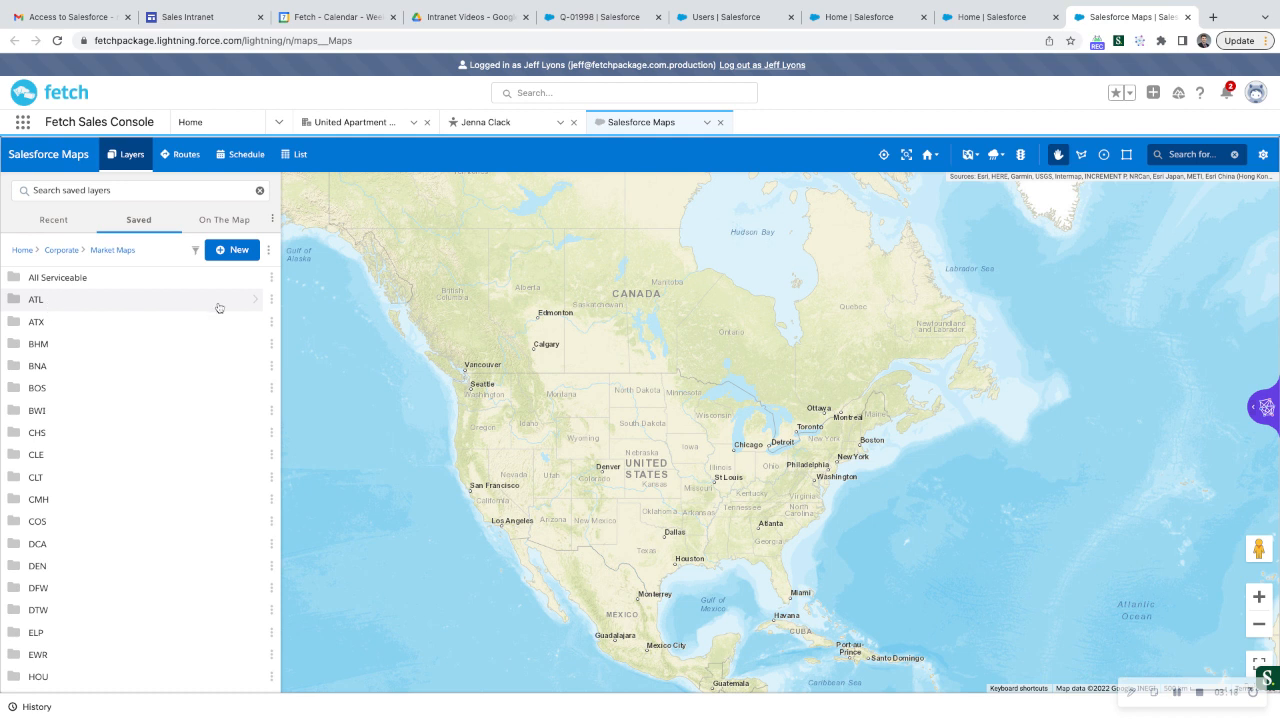
pyautogui.click(267, 303)
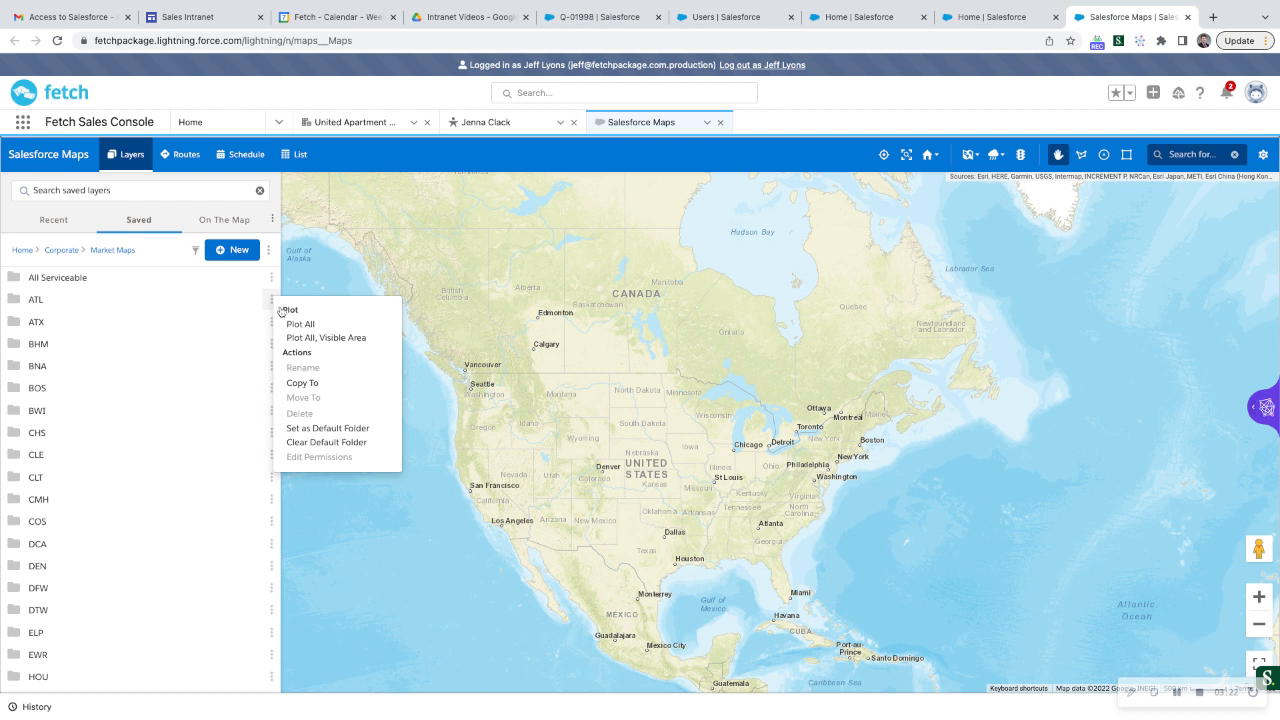
pyautogui.click(295, 324)
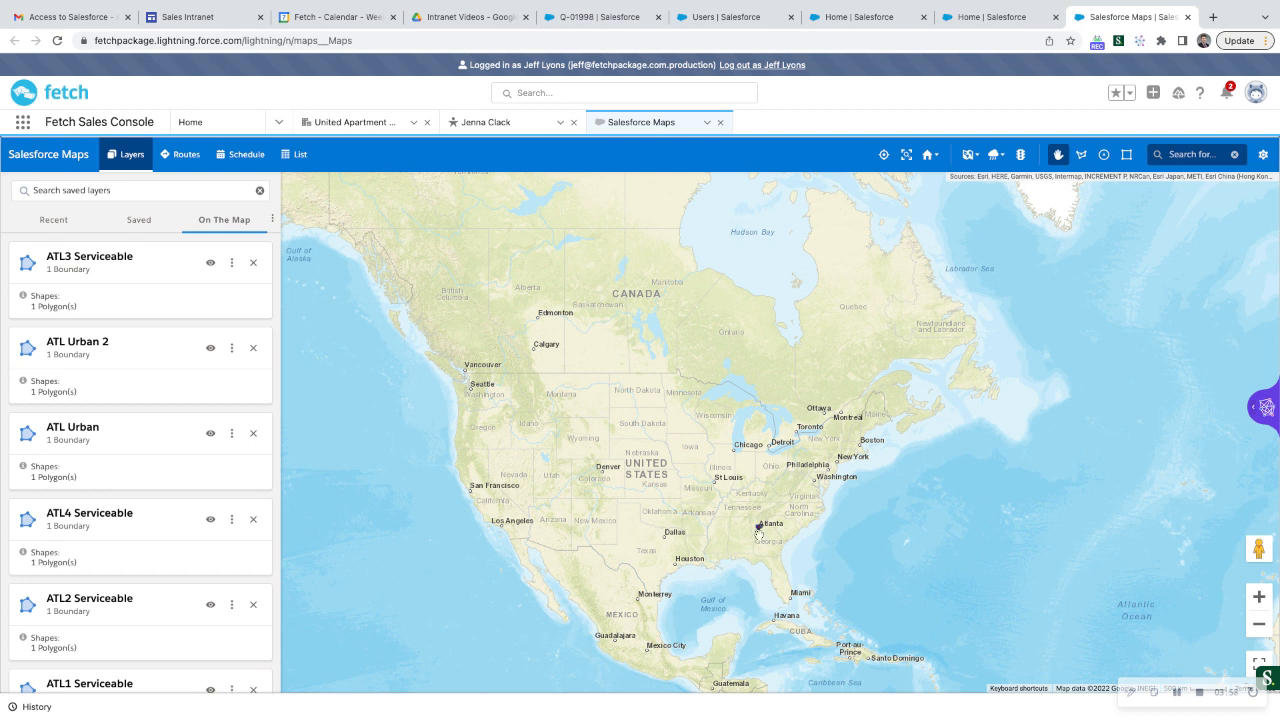
# Zoom the map to fit the ATL3 Serviceable layer's data.
pyautogui.click(1260, 596)
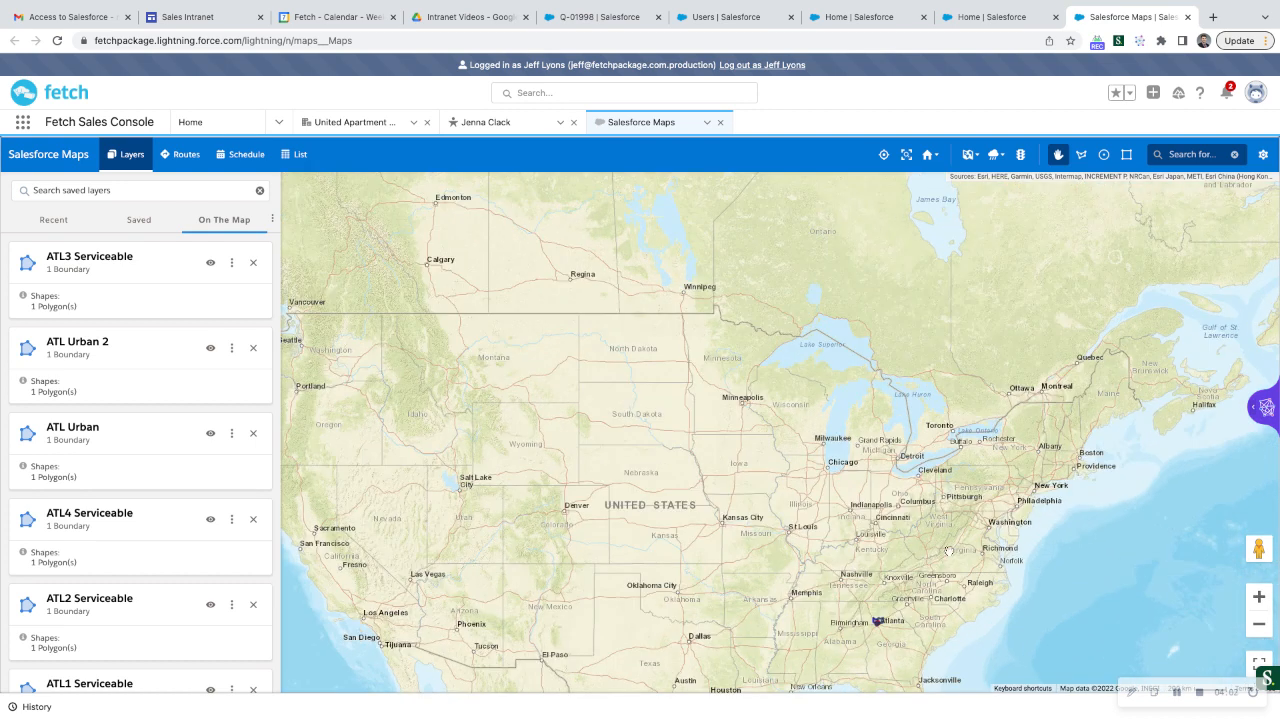
pyautogui.moveTo(914, 583); pyautogui.dragTo(847, 531)
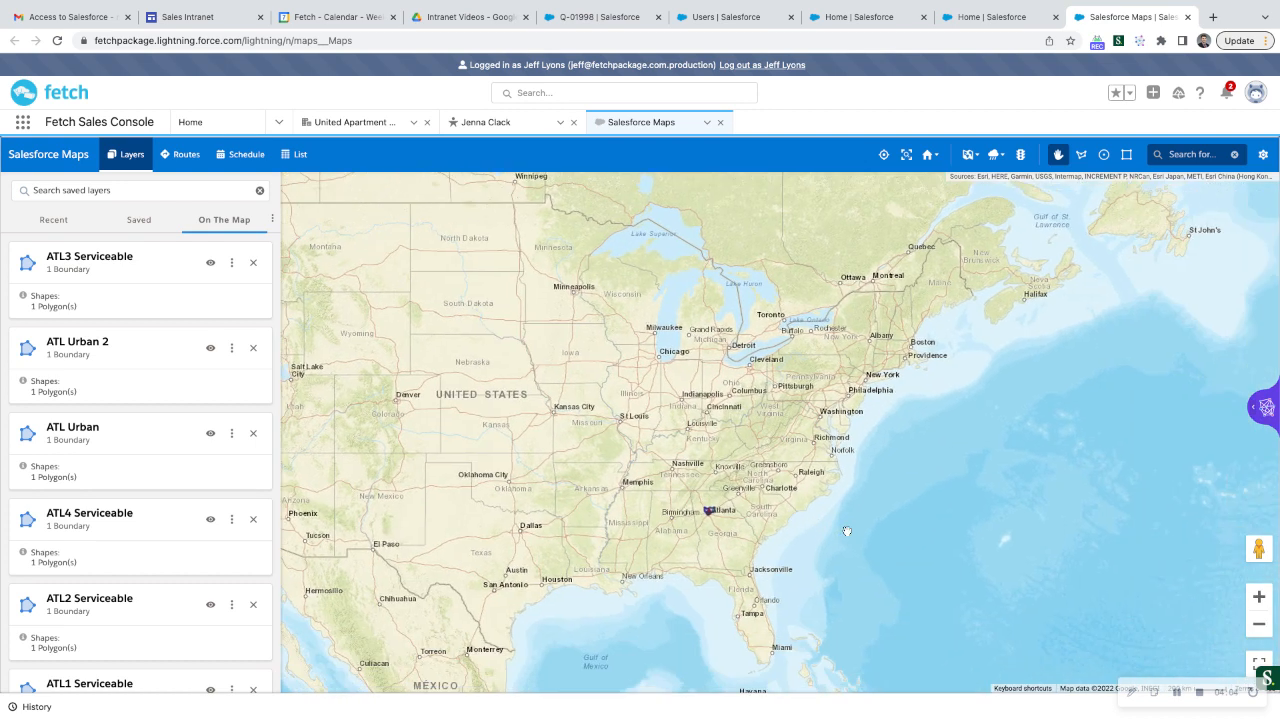
pyautogui.moveTo(1042, 499); pyautogui.dragTo(955, 477)
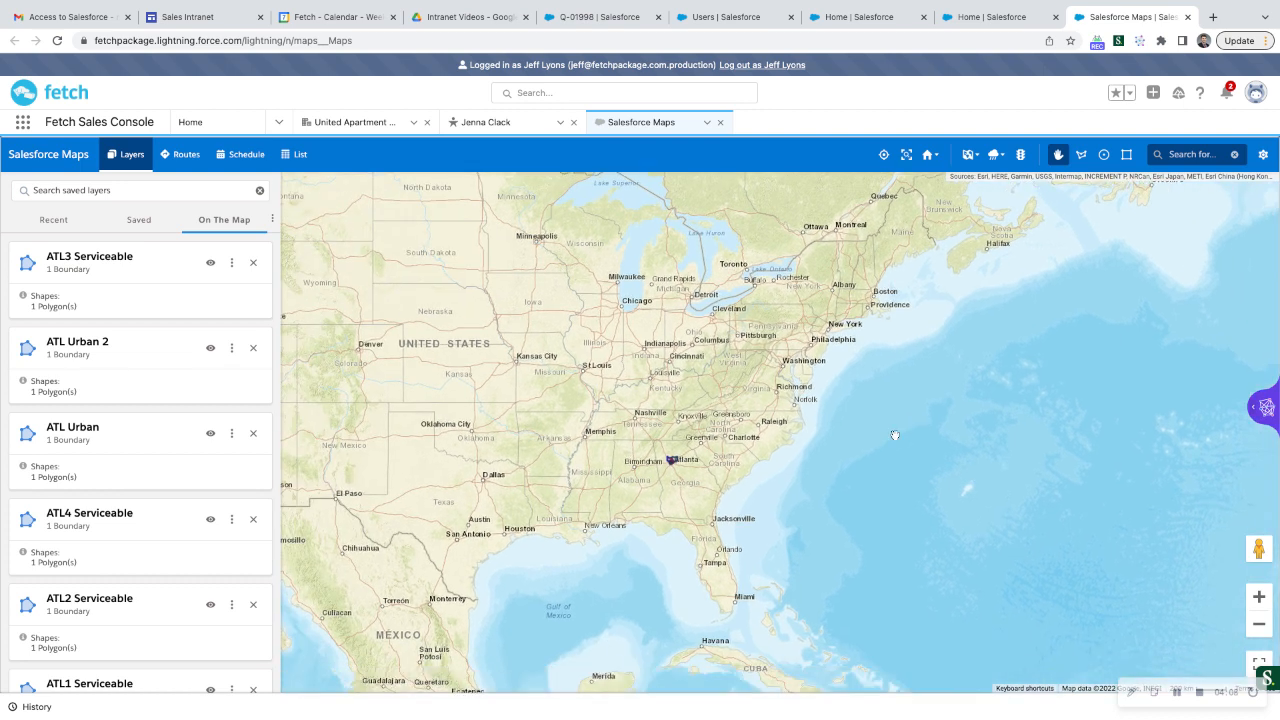
pyautogui.click(232, 263)
pyautogui.scroll(-1, 136, 373)
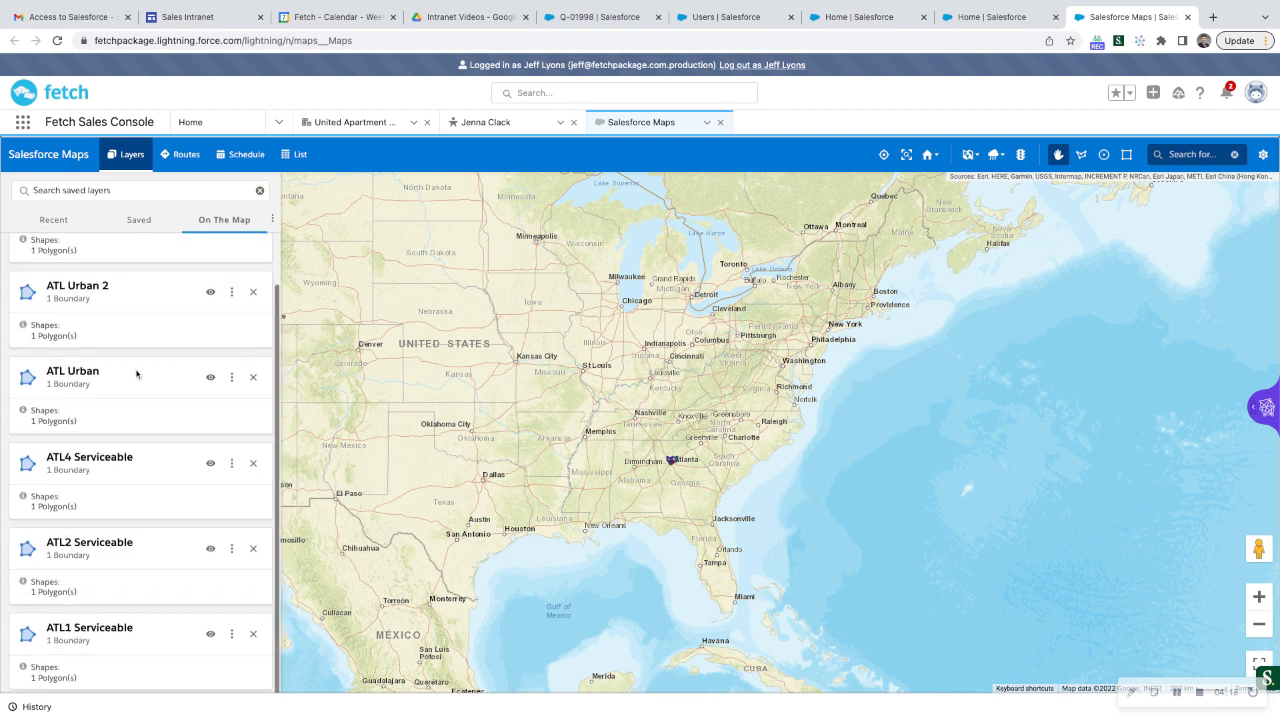
pyautogui.scroll(1, 136, 373)
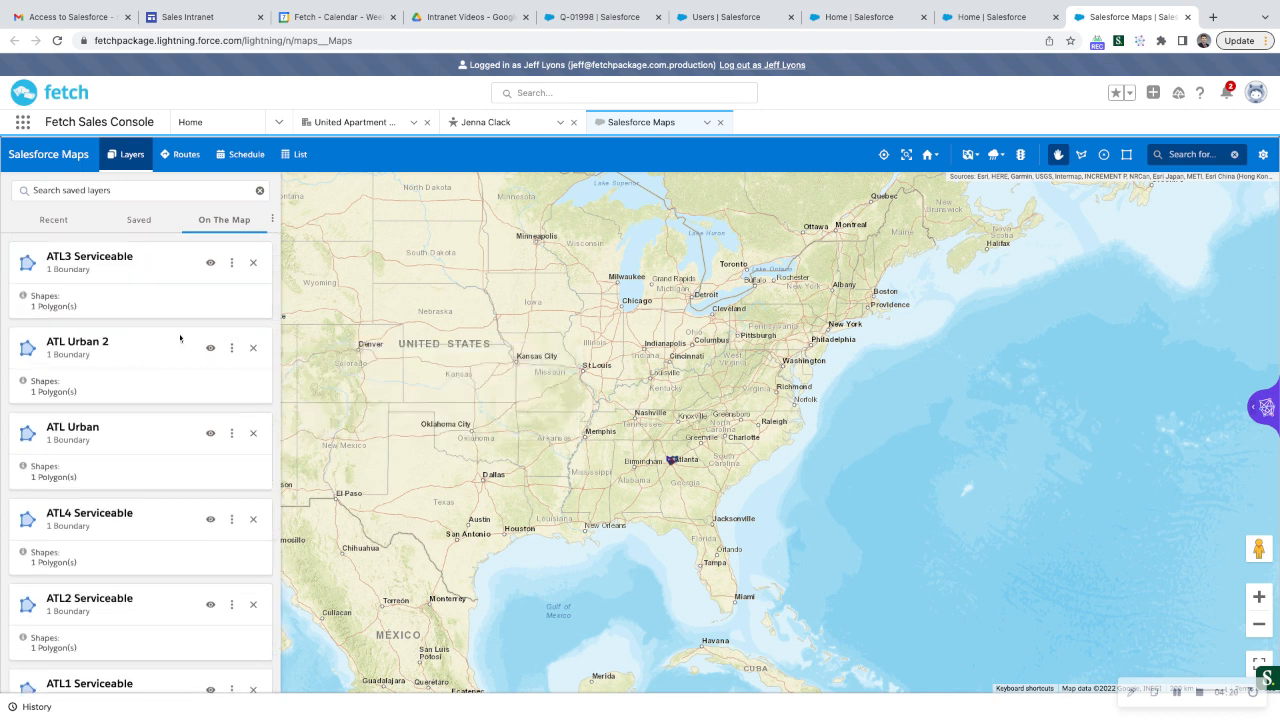
pyautogui.click(232, 262)
pyautogui.click(232, 263)
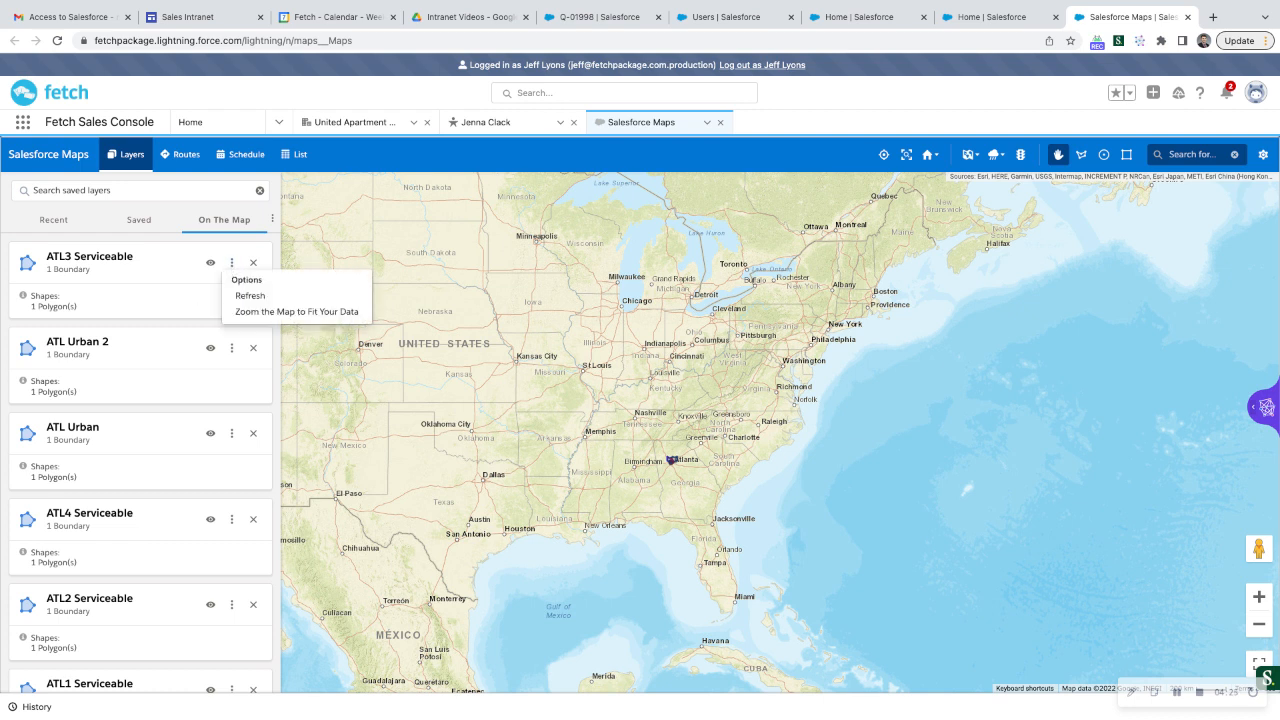
pyautogui.click(233, 312)
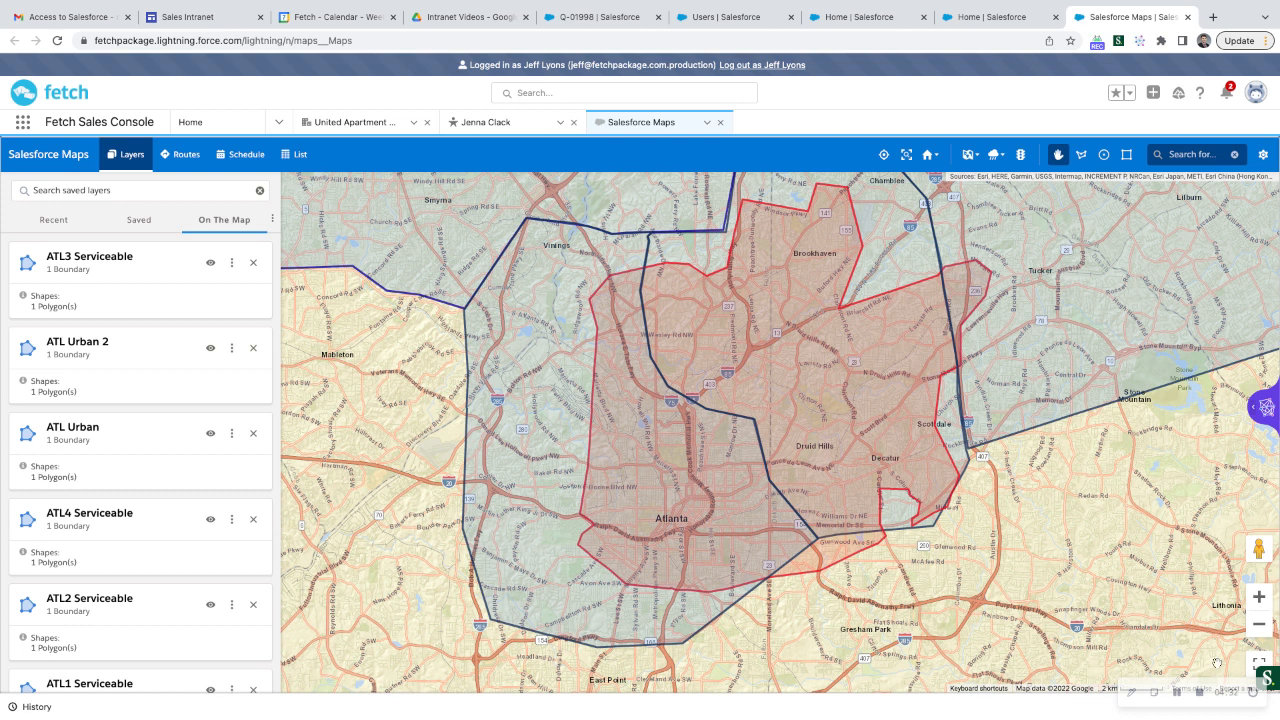
# Switch the base map type to Google Road.
pyautogui.click(1259, 624)
pyautogui.click(1259, 624)
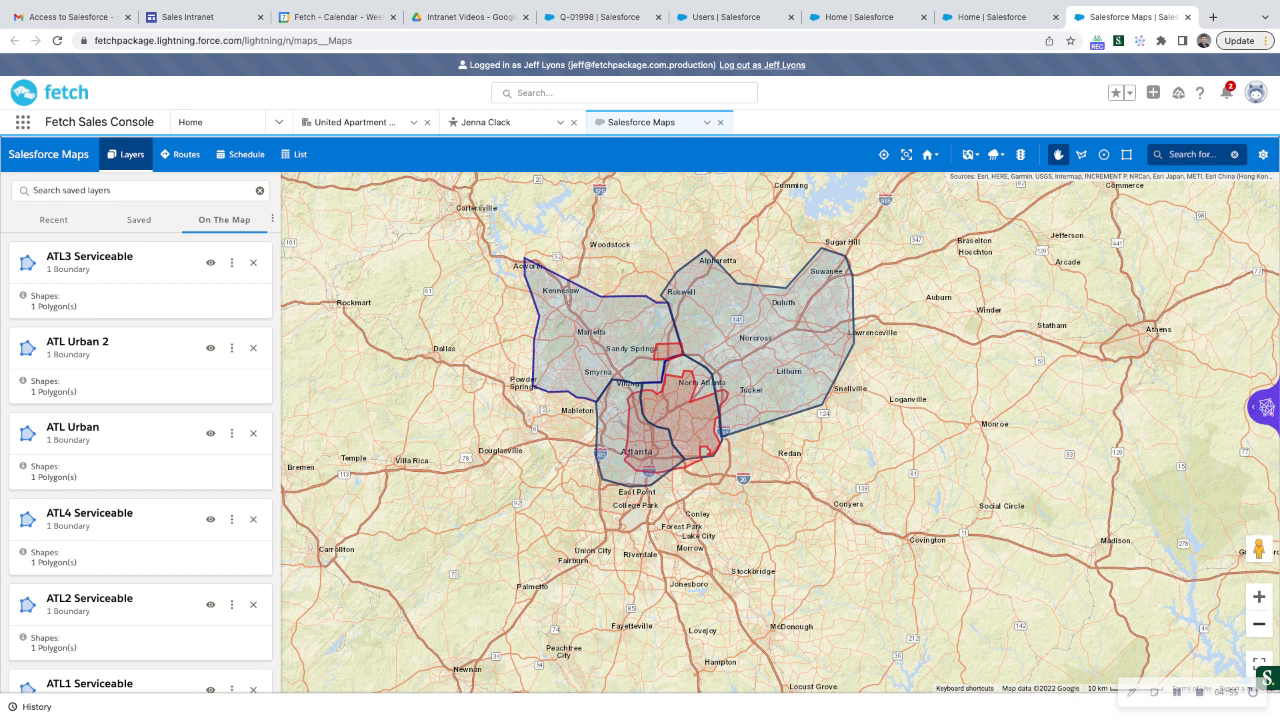
pyautogui.click(1259, 596)
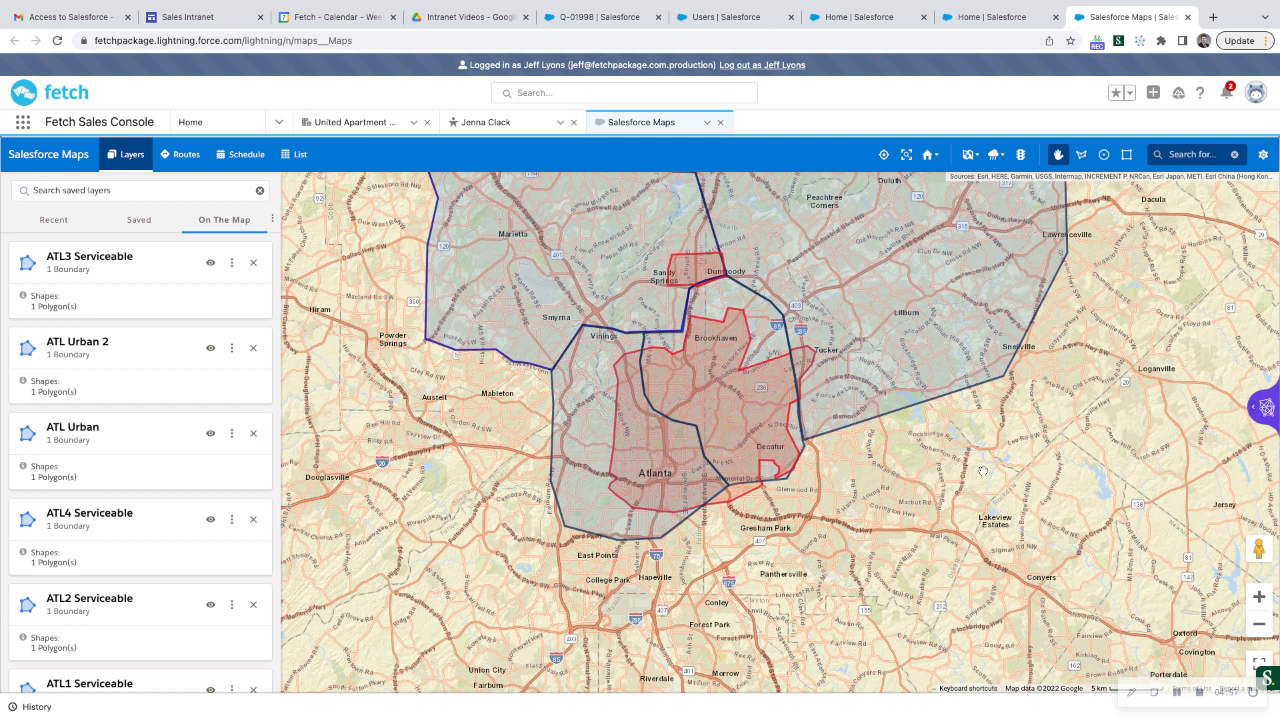
pyautogui.moveTo(1007, 339); pyautogui.dragTo(975, 465)
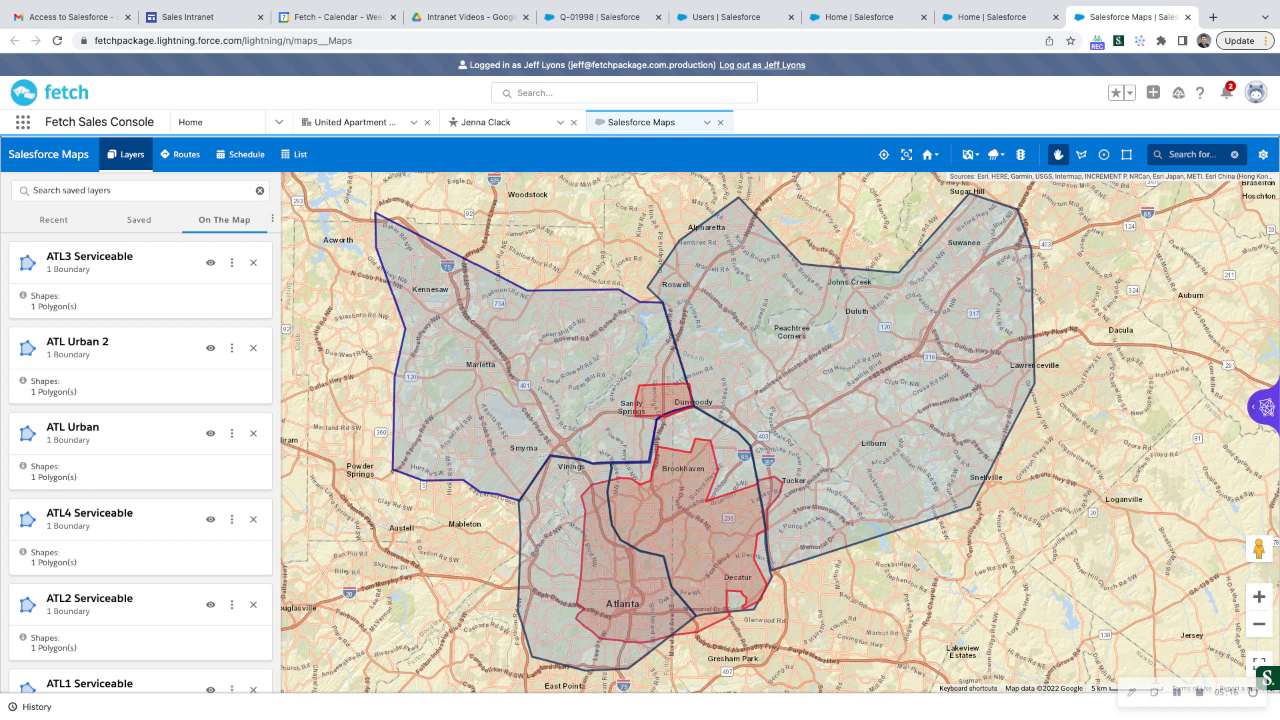
pyautogui.click(977, 158)
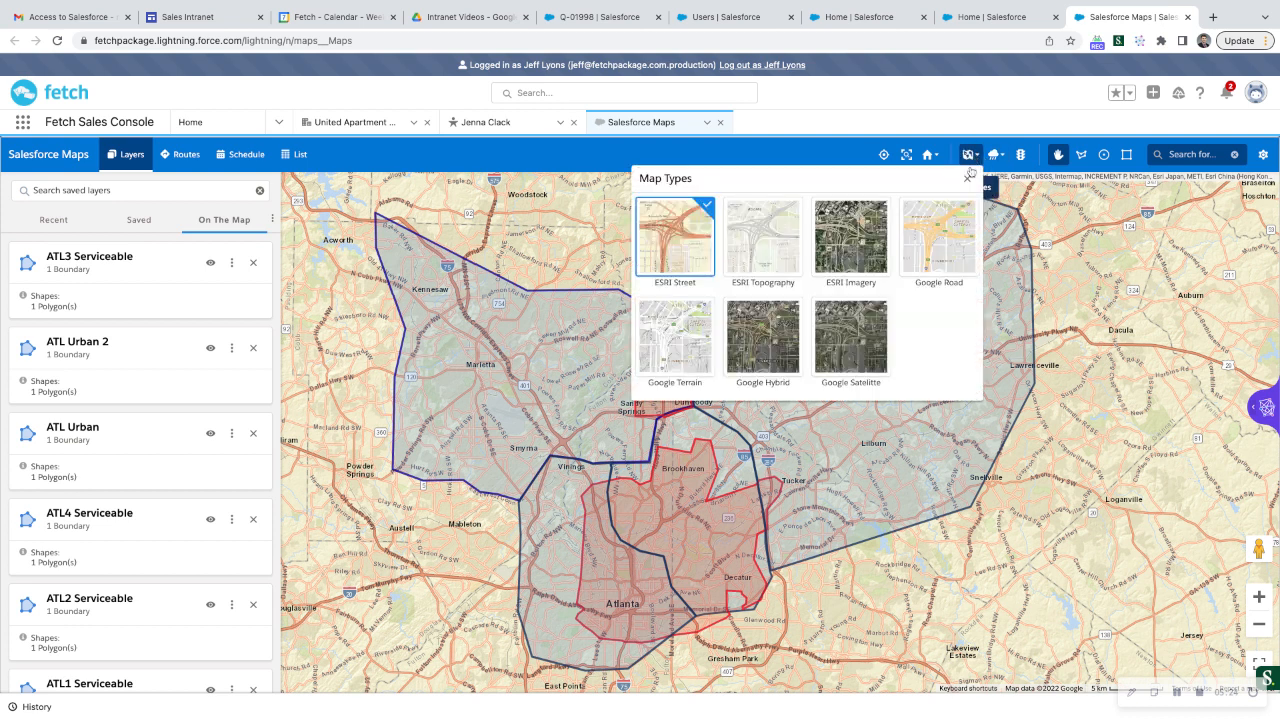
pyautogui.click(951, 239)
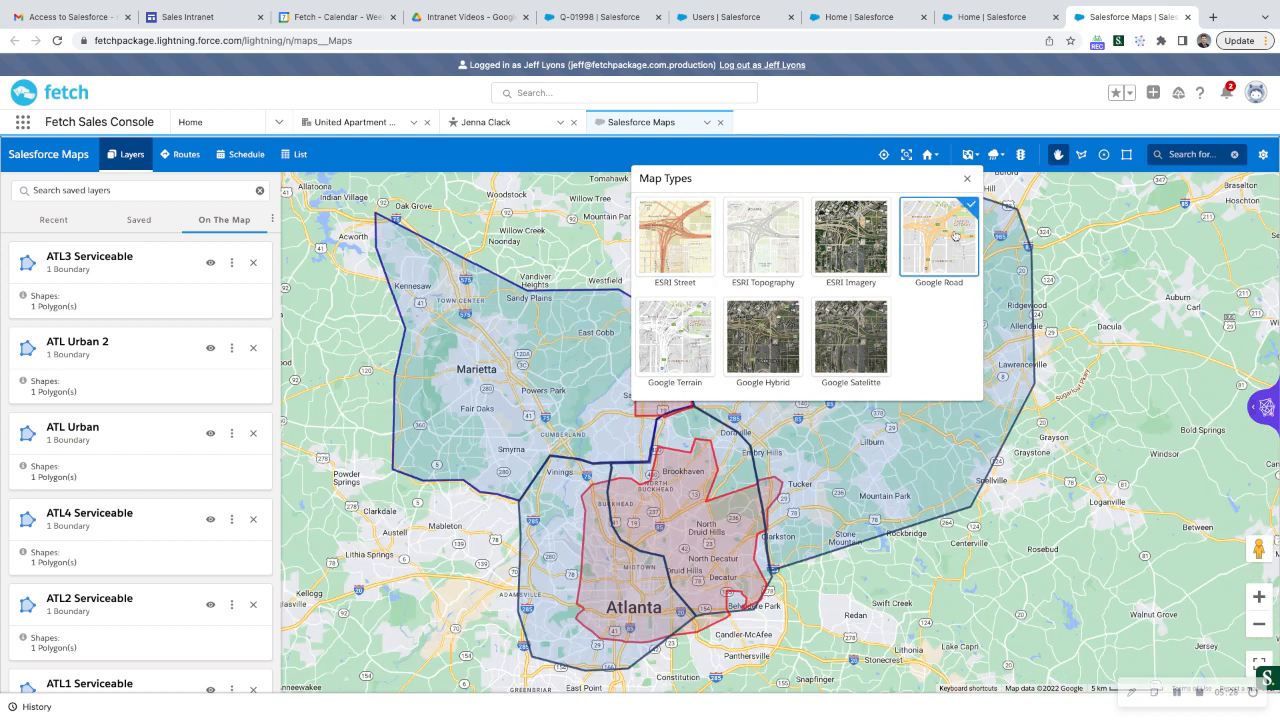
pyautogui.click(967, 179)
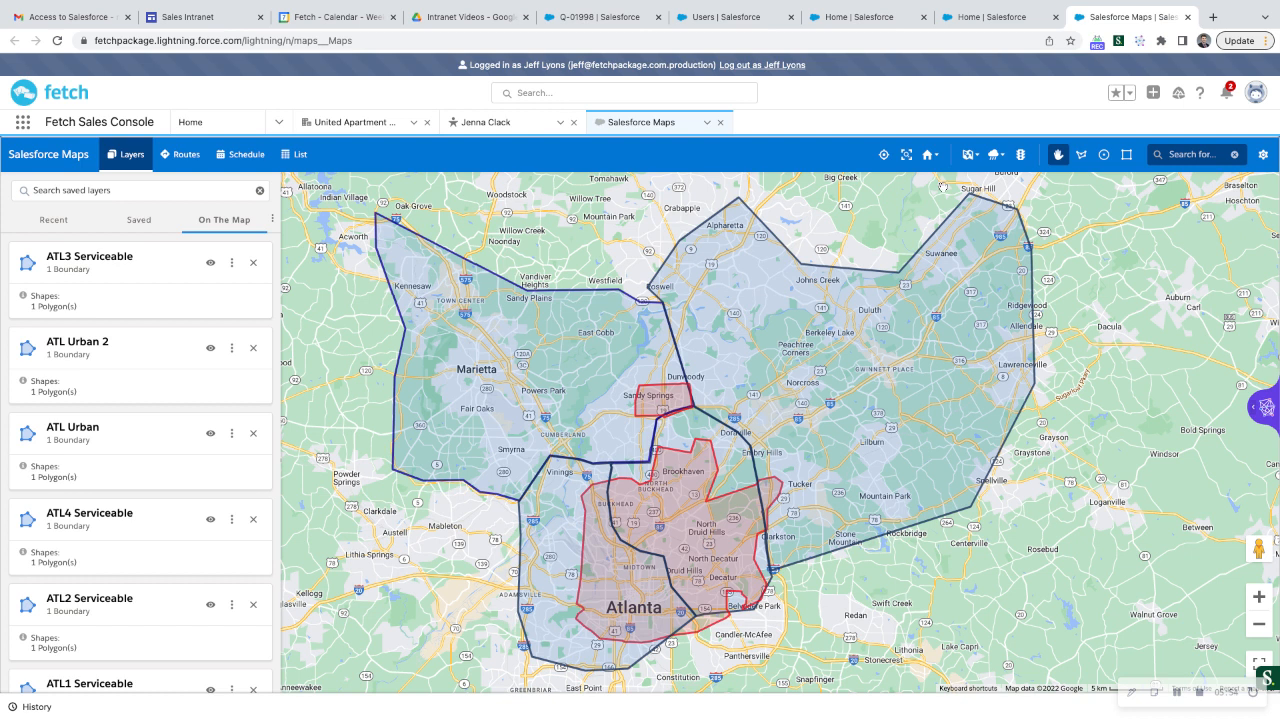
# Return to the saved Market Maps folders and open the DEN market folder.
pyautogui.click(140, 225)
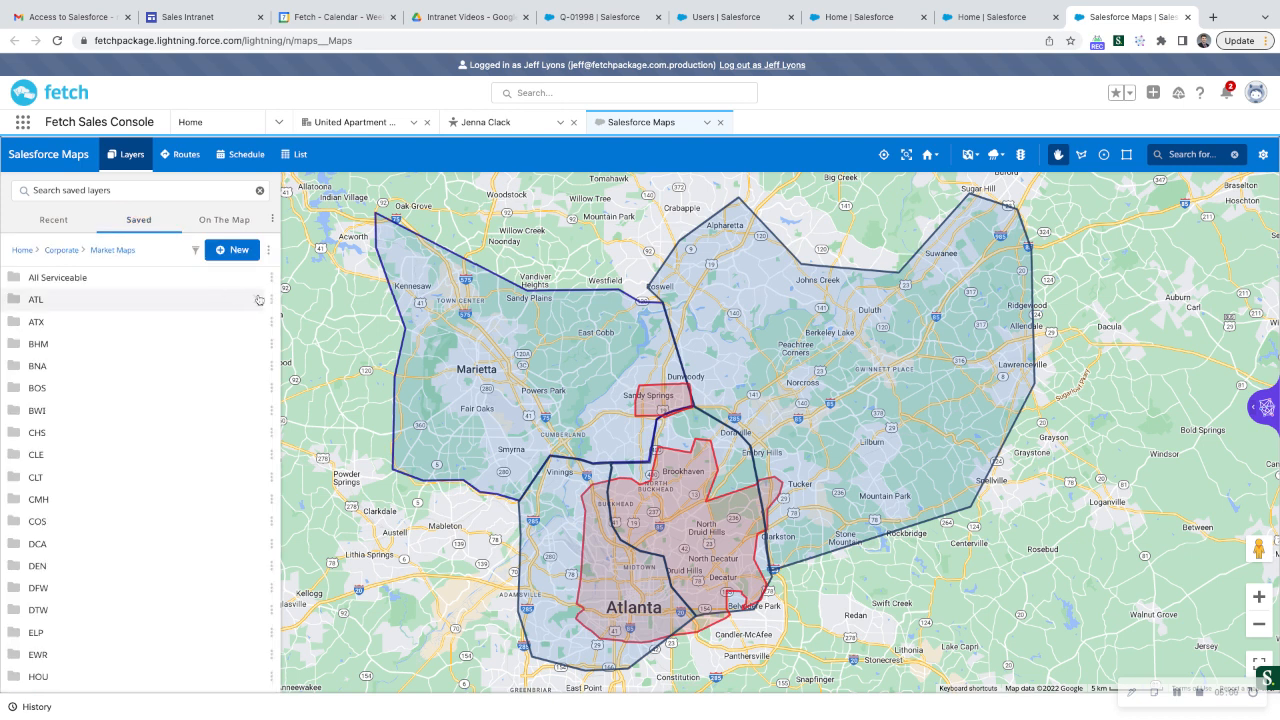
pyautogui.scroll(-2, 123, 470)
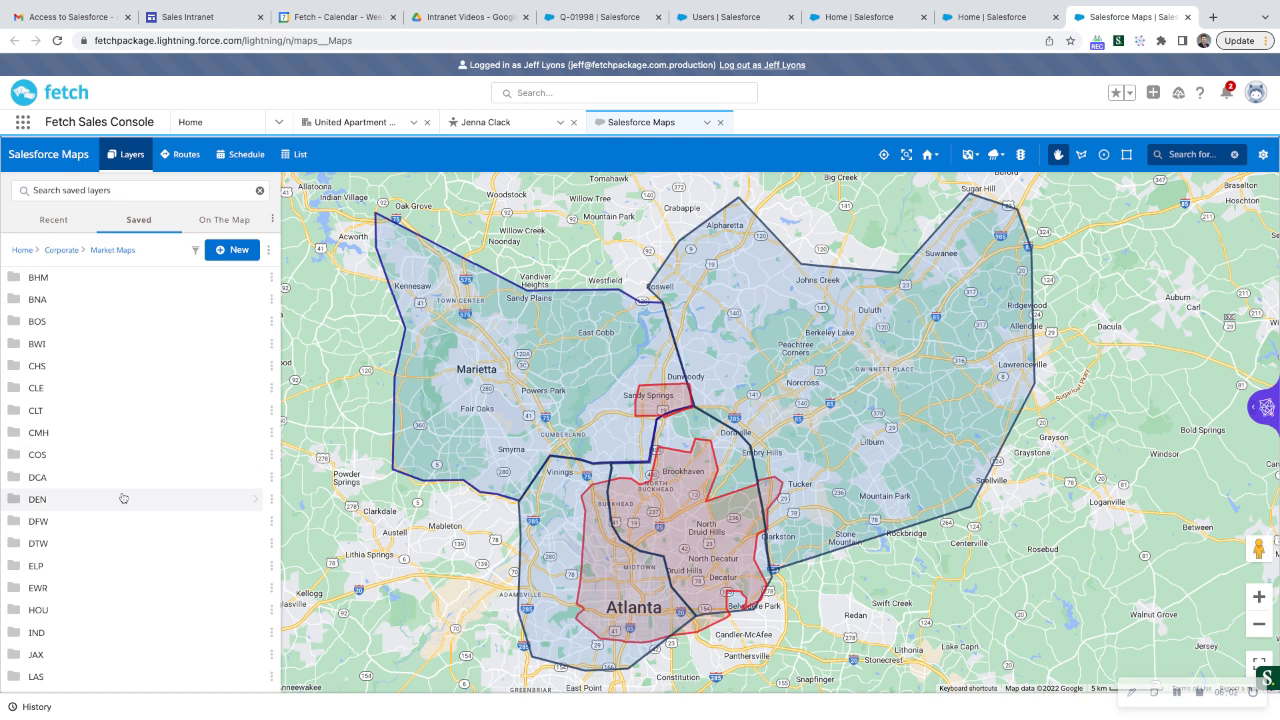
pyautogui.click(270, 412)
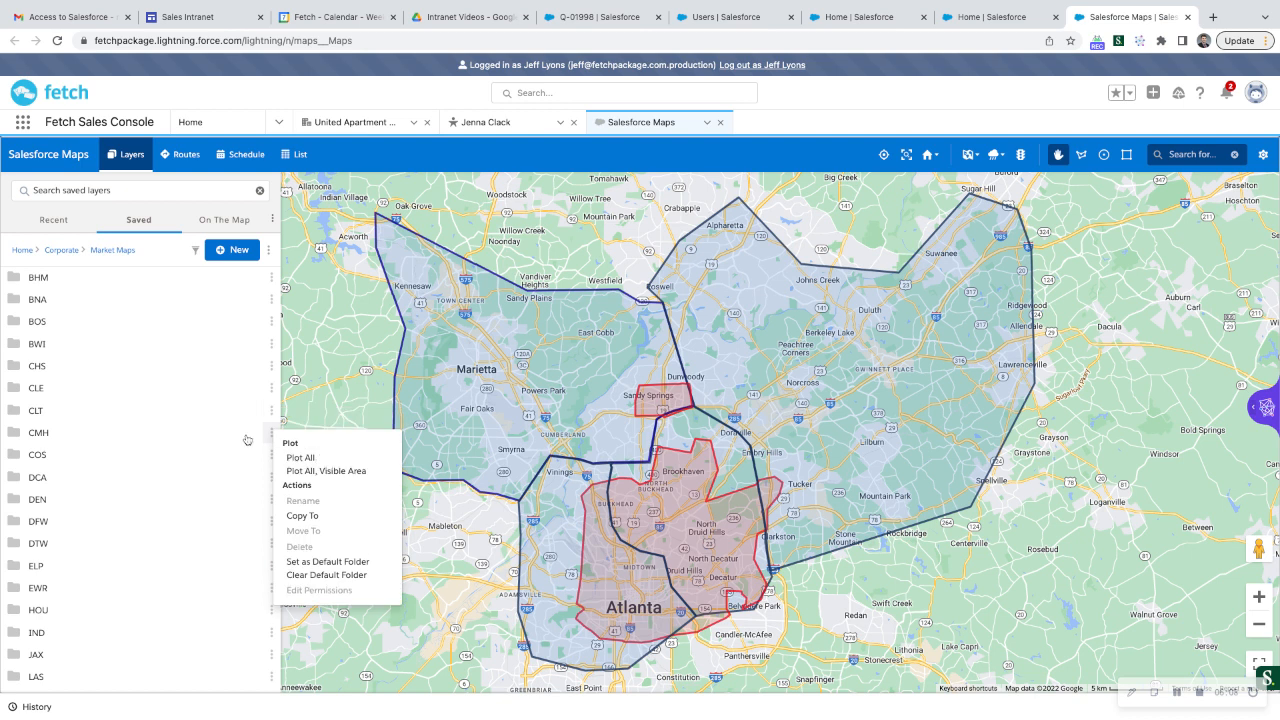
pyautogui.click(290, 436)
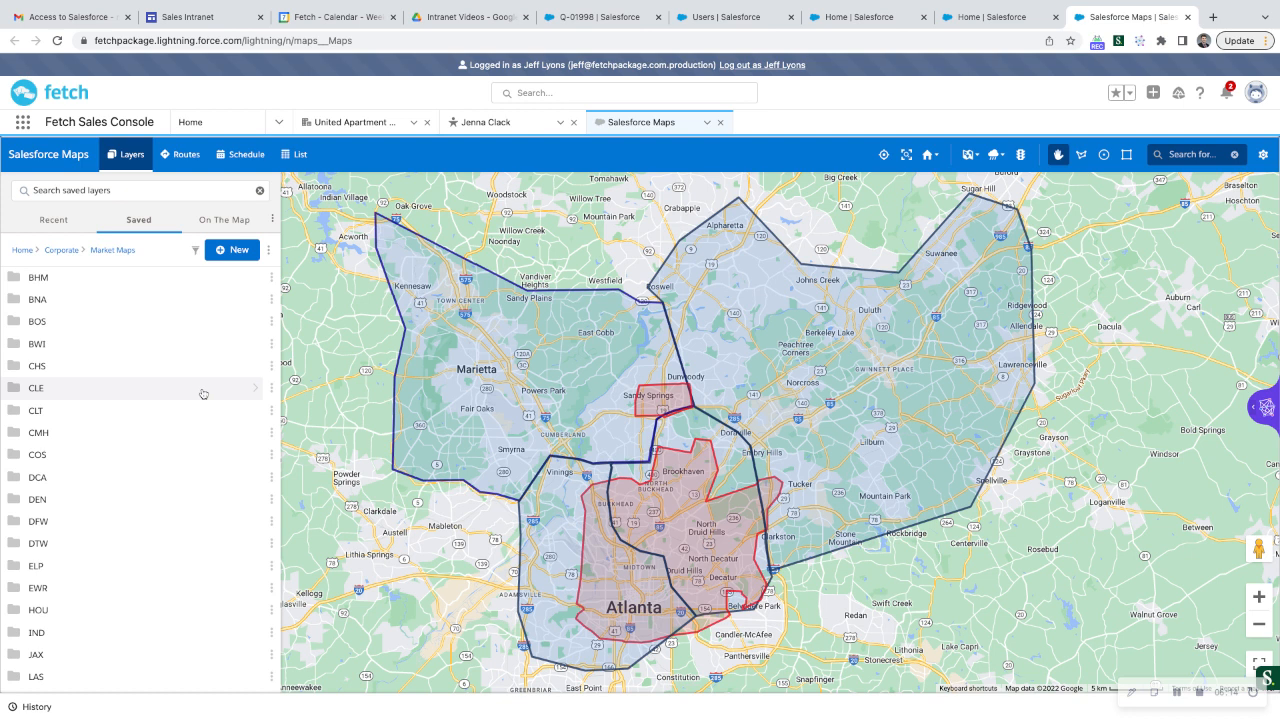
pyautogui.click(163, 498)
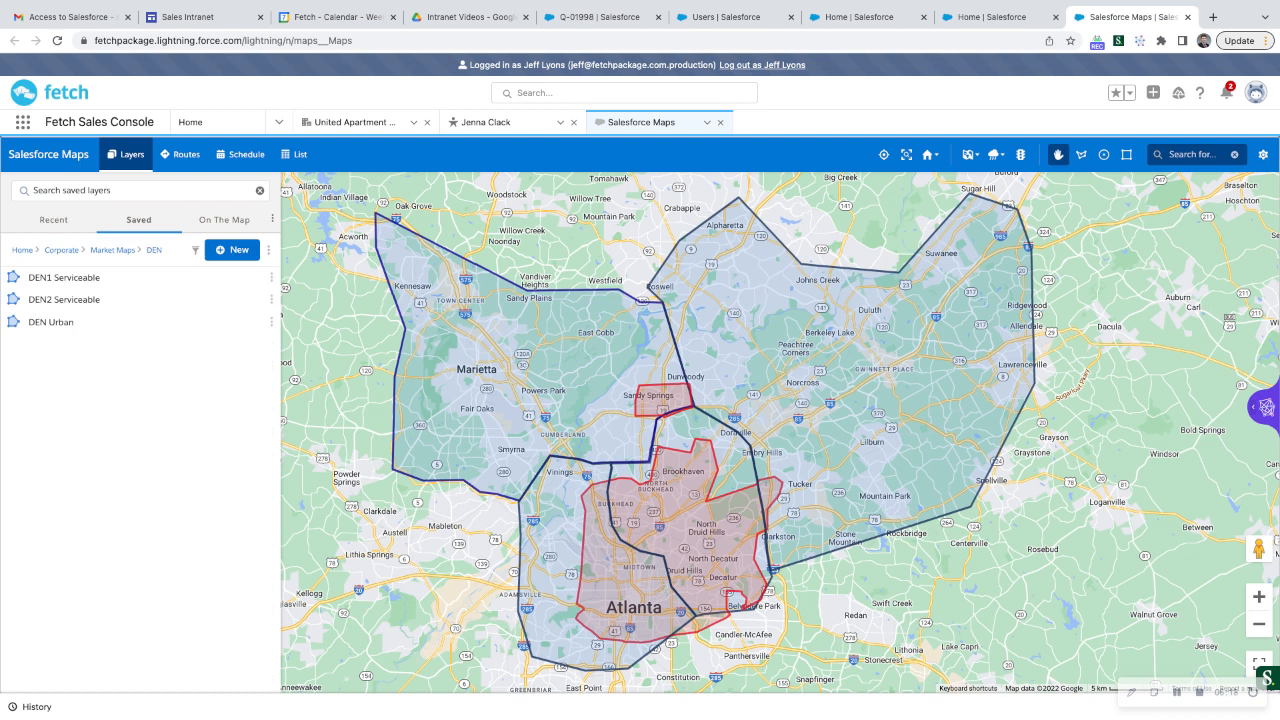
pyautogui.moveTo(120, 284)
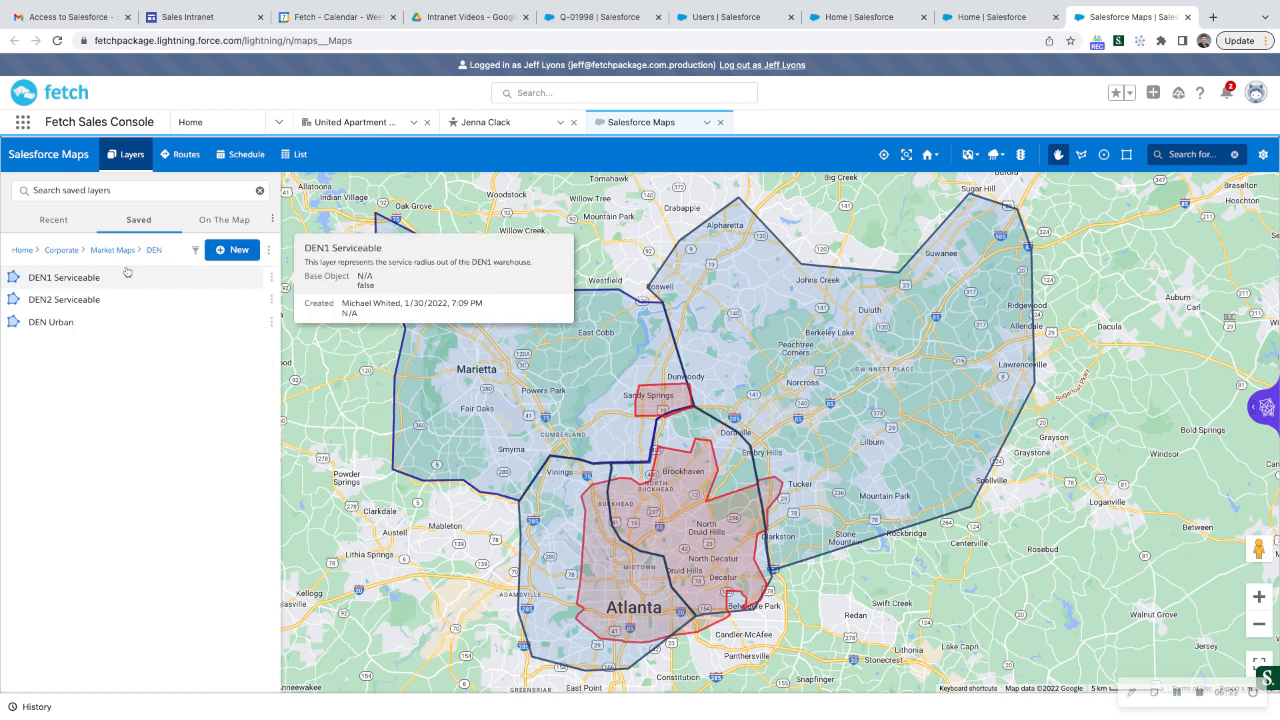
pyautogui.click(152, 251)
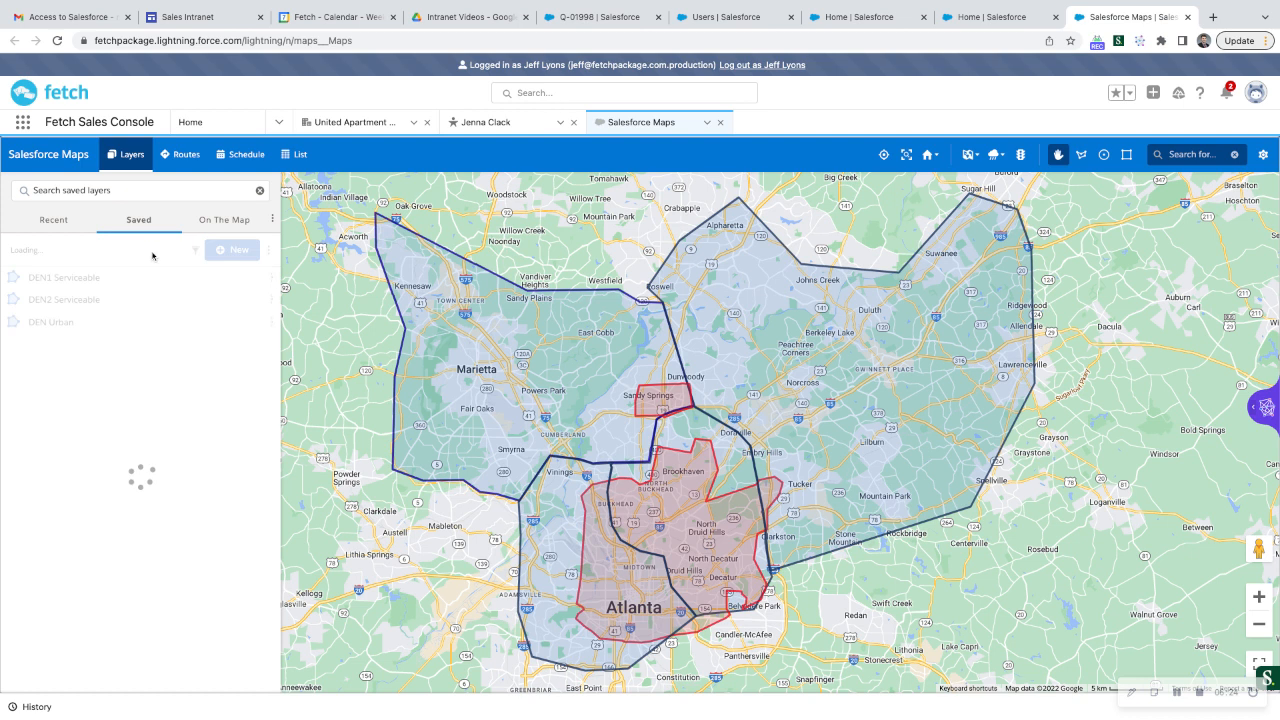
pyautogui.click(113, 250)
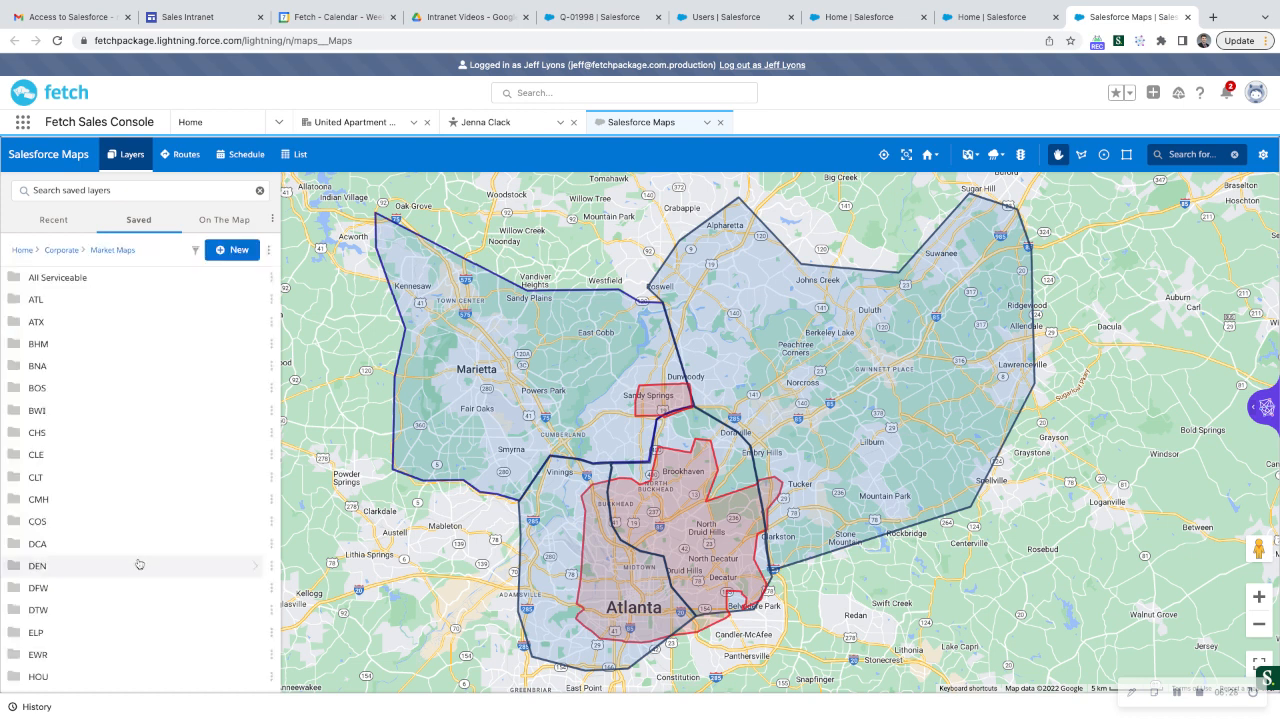
pyautogui.click(271, 566)
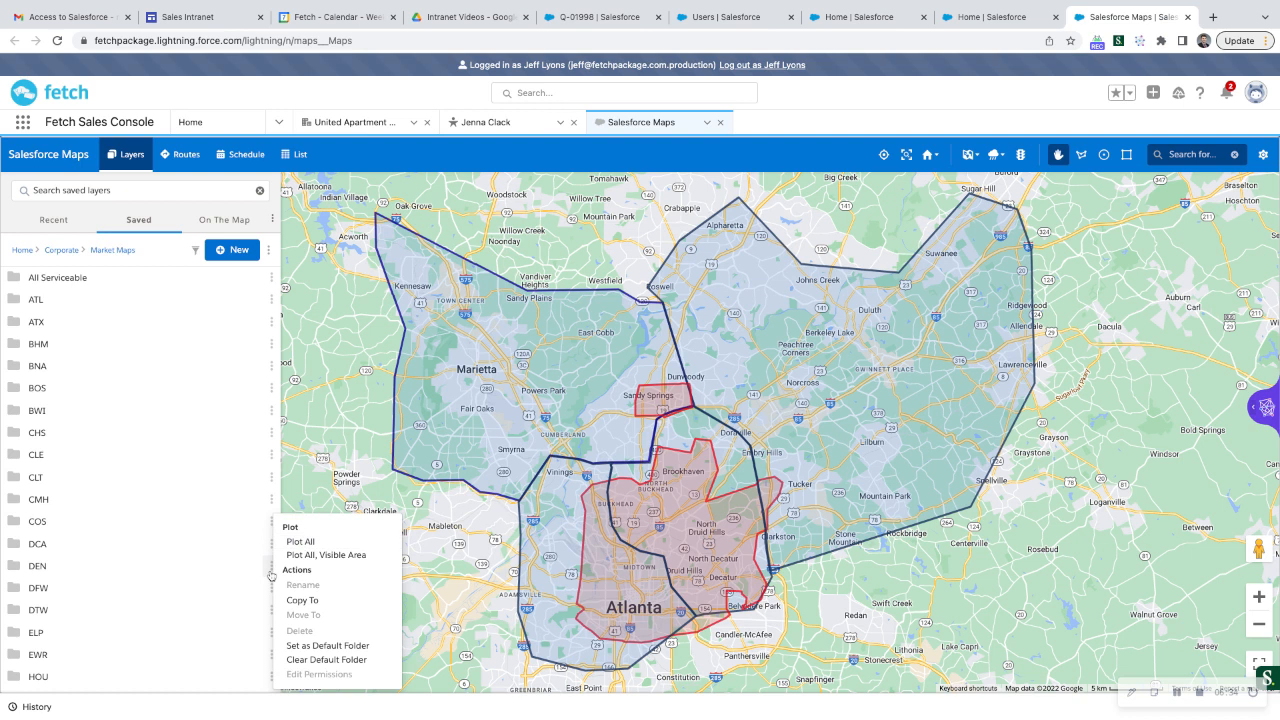
pyautogui.click(51, 571)
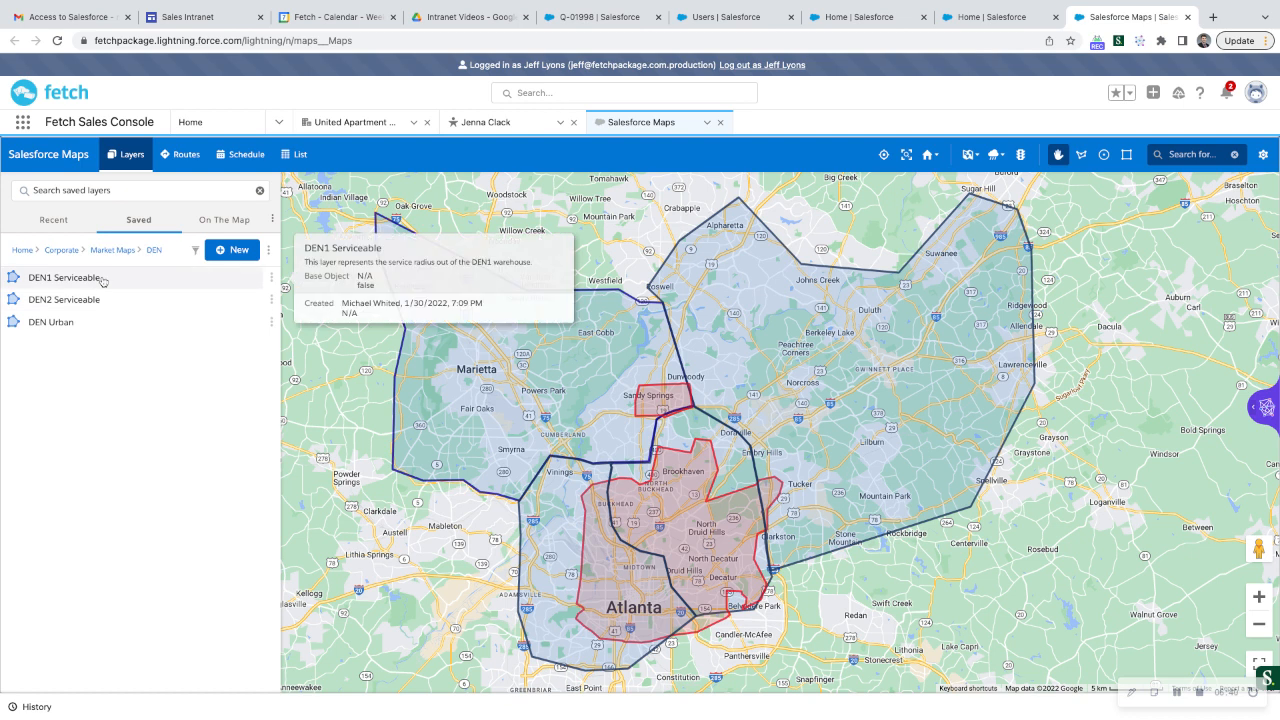
# Plot the DEN2 Serviceable layer on the map.
pyautogui.moveTo(111, 327)
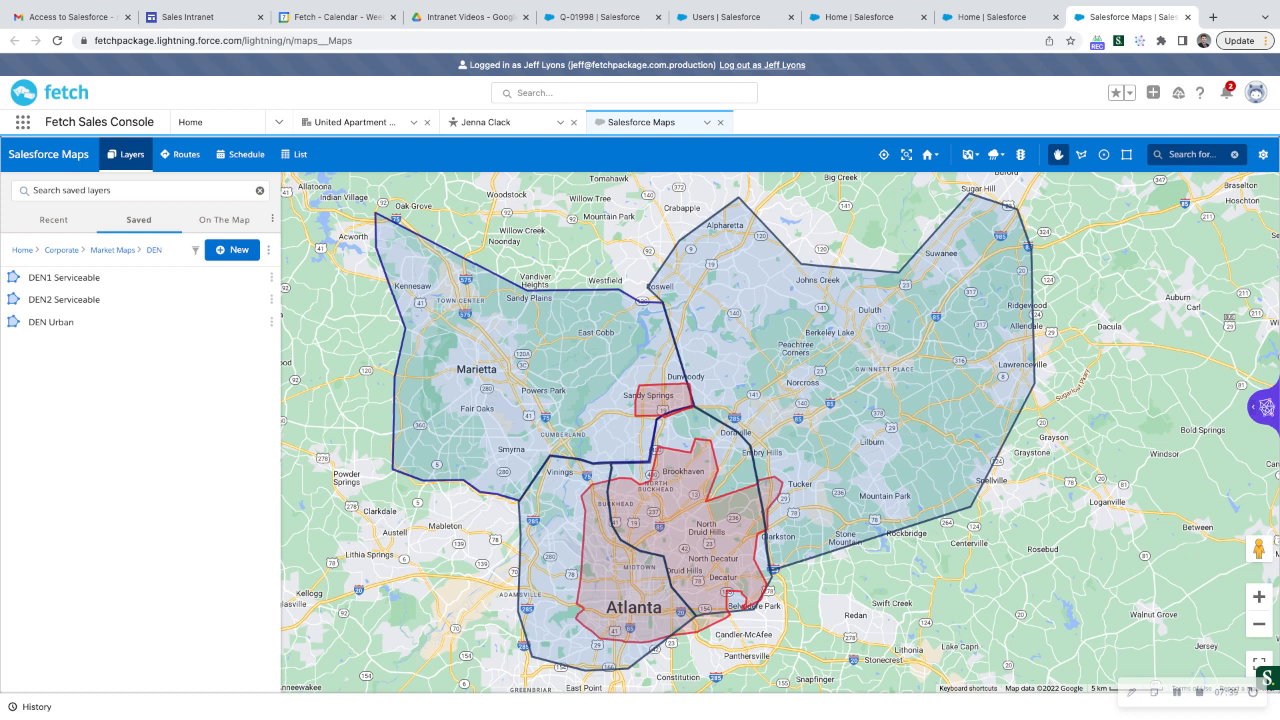
pyautogui.scroll(2, 394, 211)
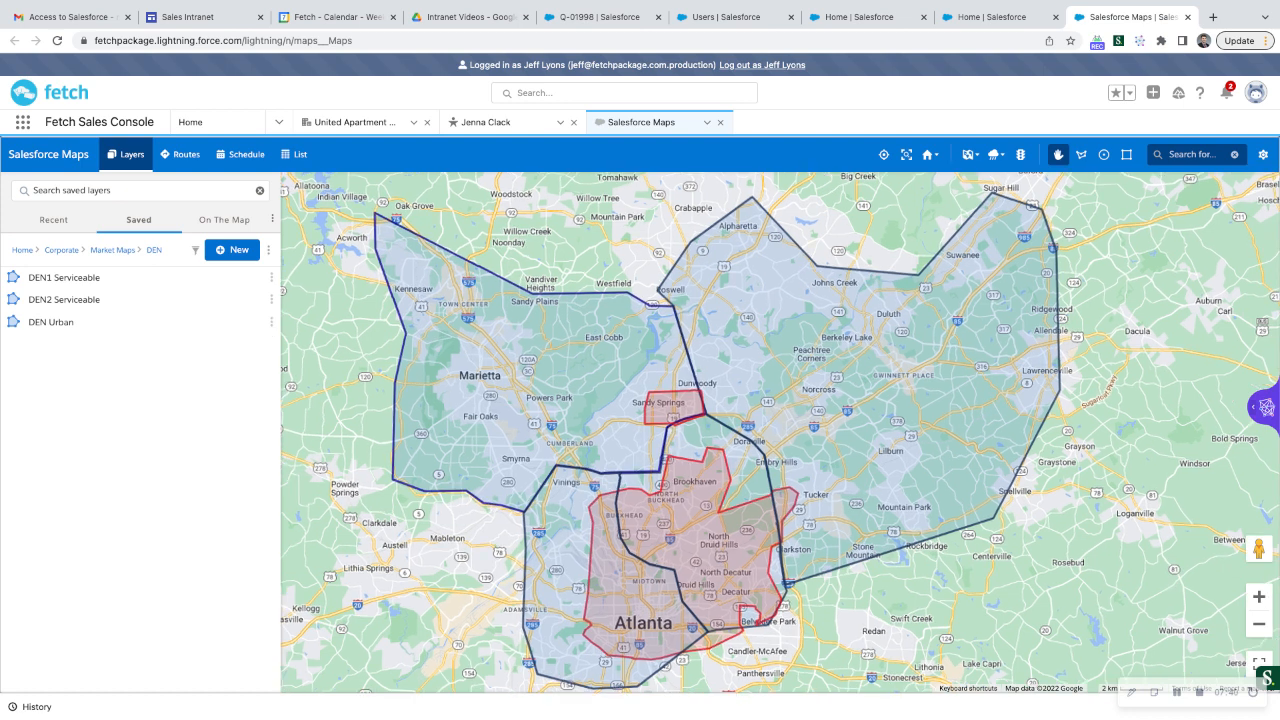
pyautogui.scroll(2, 413, 340)
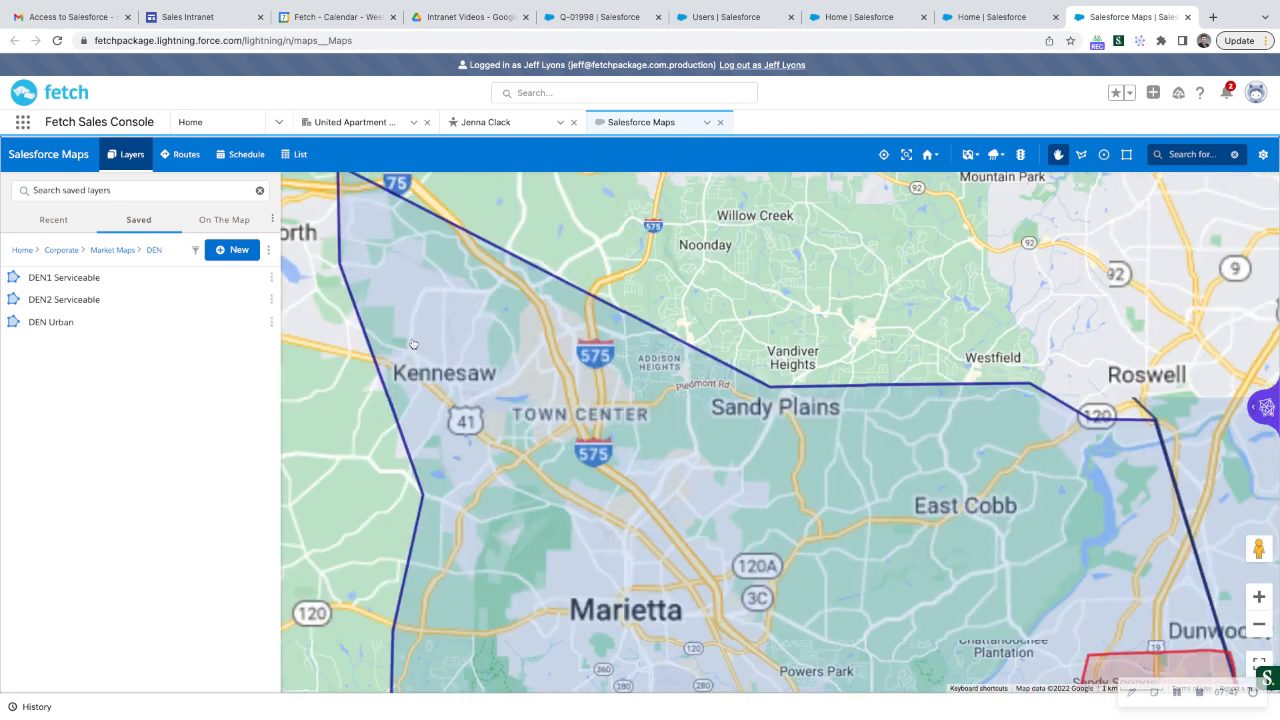
pyautogui.scroll(-2, 415, 342)
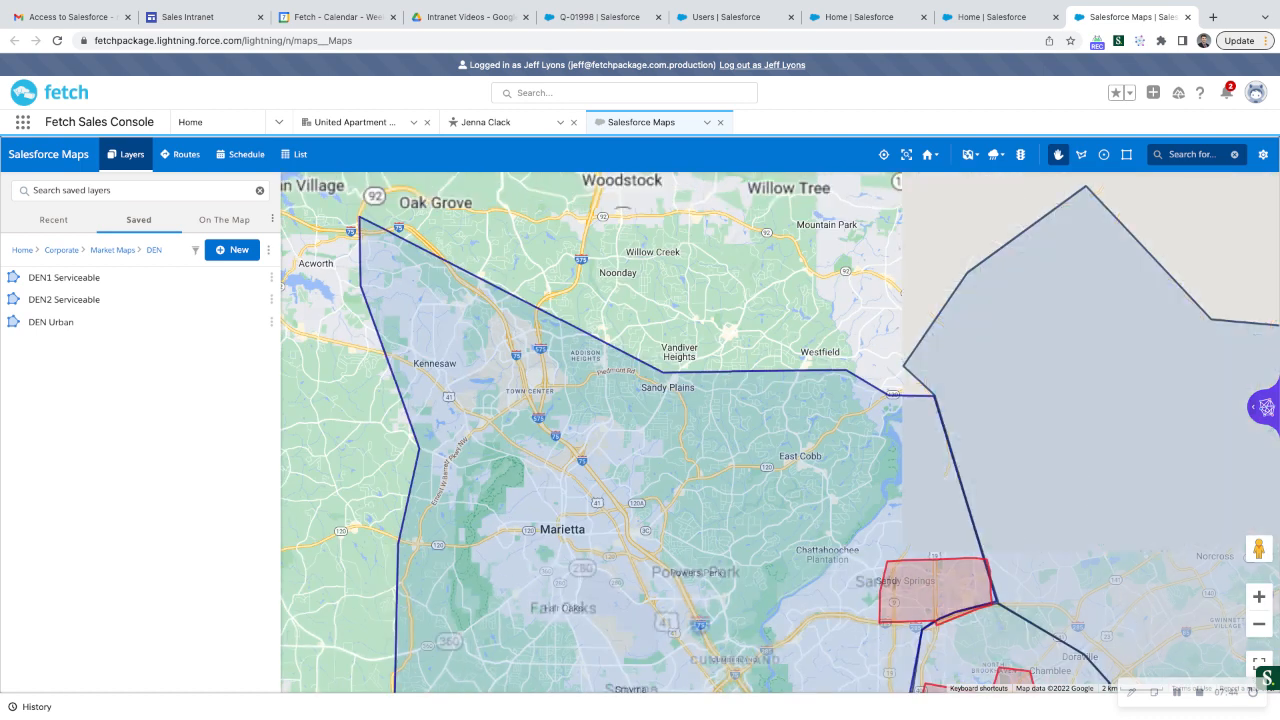
pyautogui.click(1260, 625)
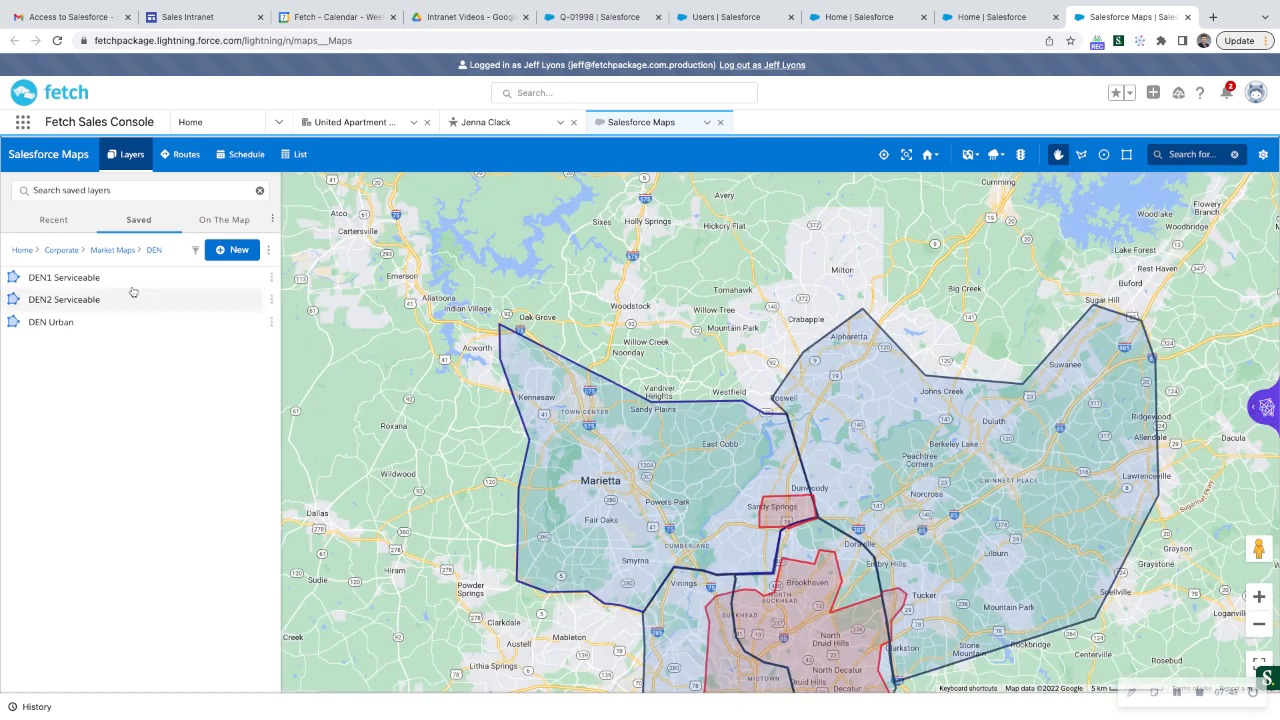
pyautogui.moveTo(132, 290)
pyautogui.click(130, 299)
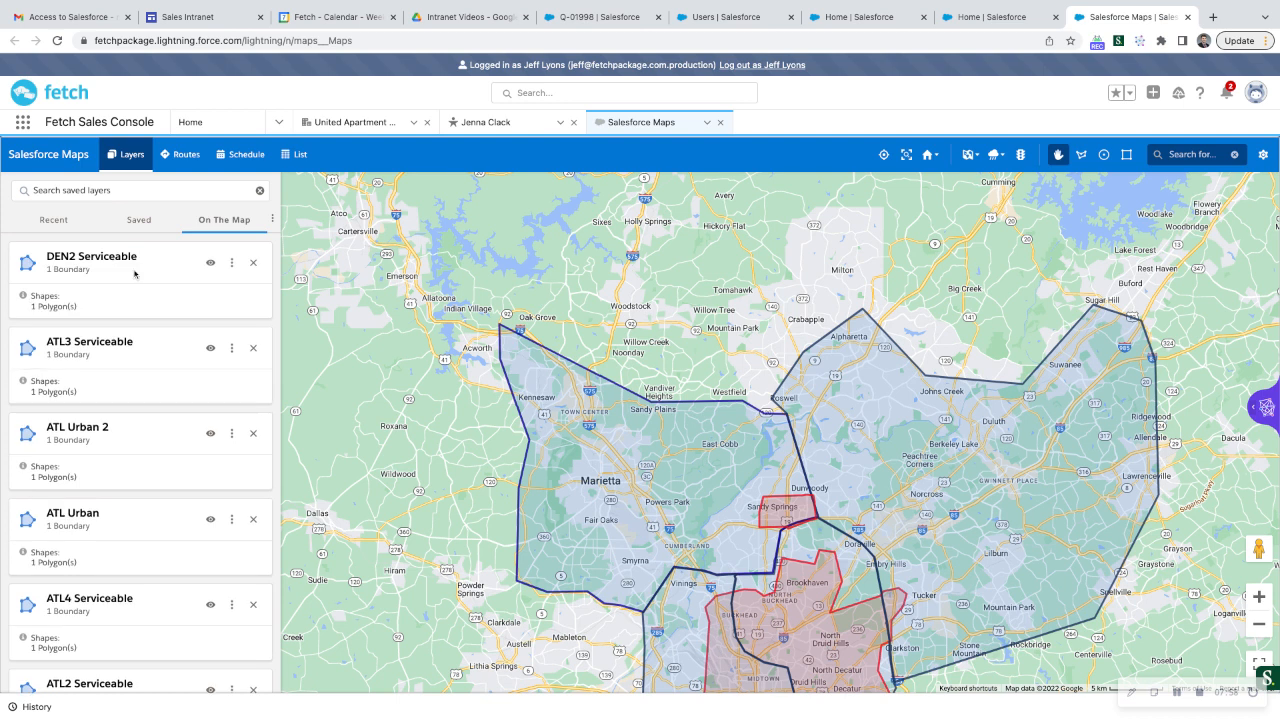
# Zoom the map to fit the DEN2 Serviceable layer's data.
pyautogui.click(138, 229)
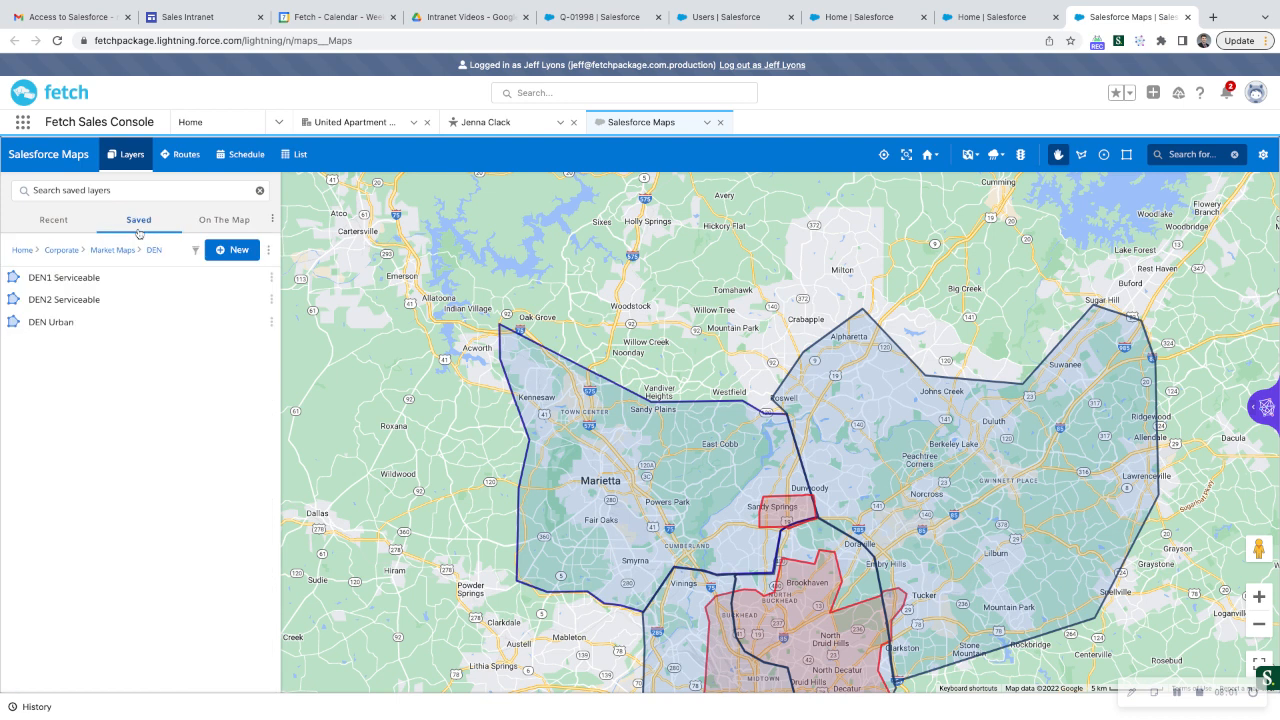
pyautogui.click(212, 221)
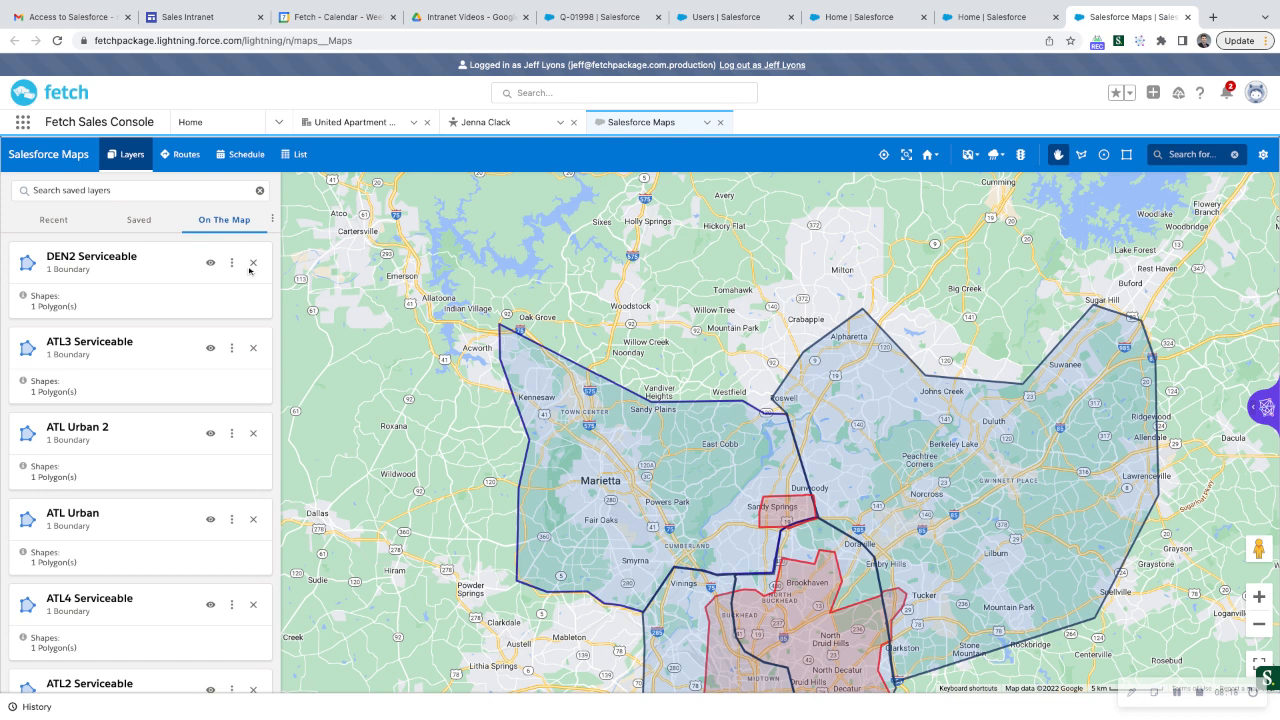
pyautogui.moveTo(351, 419); pyautogui.dragTo(381, 321)
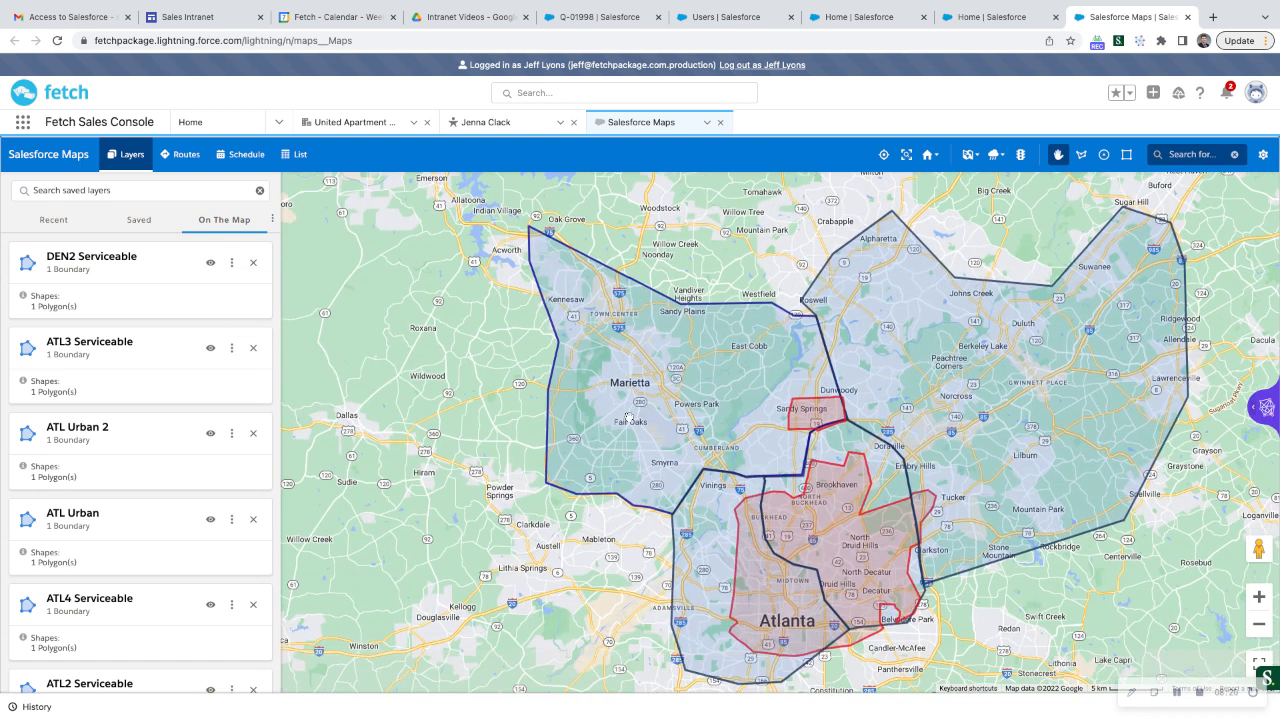
pyautogui.click(1262, 625)
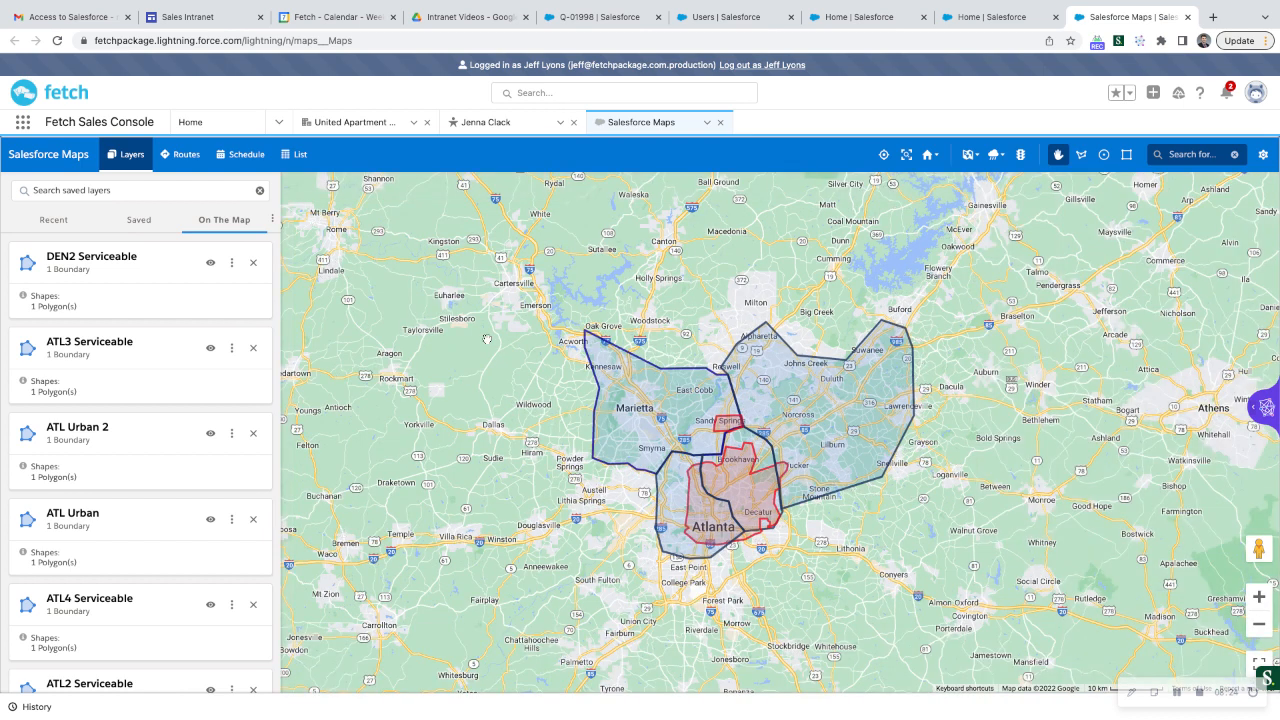
pyautogui.click(232, 263)
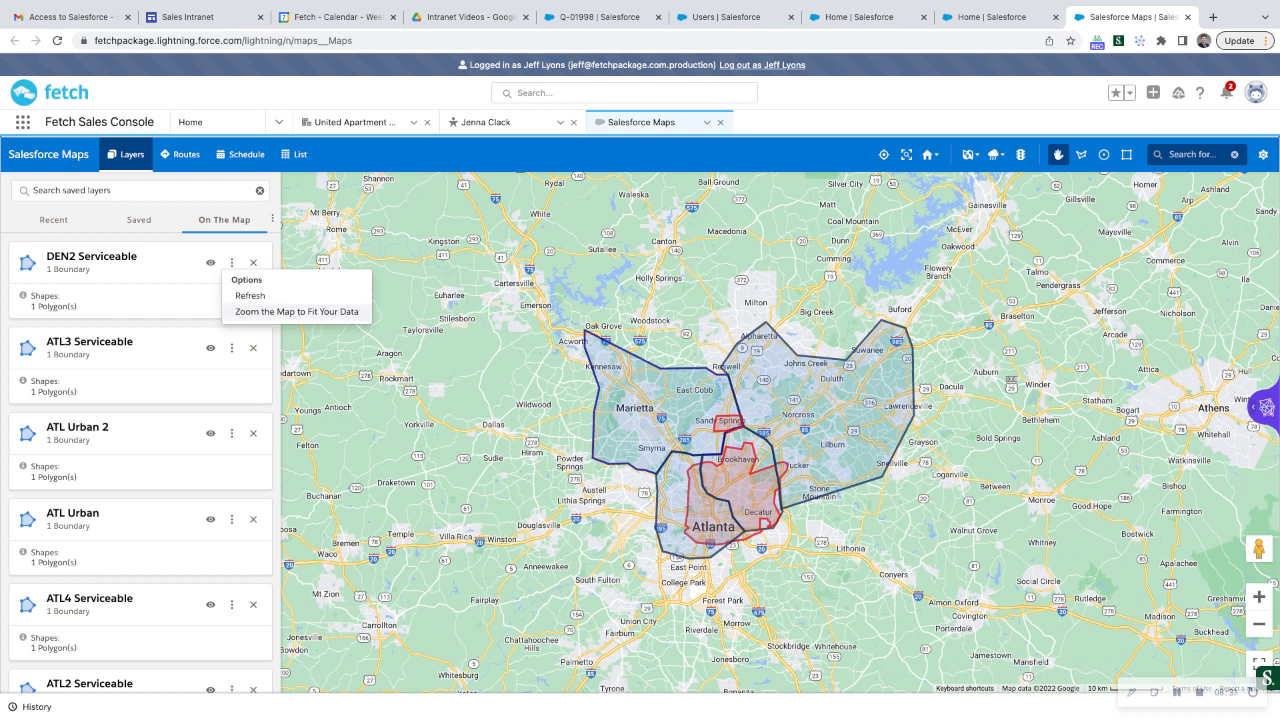
pyautogui.click(296, 312)
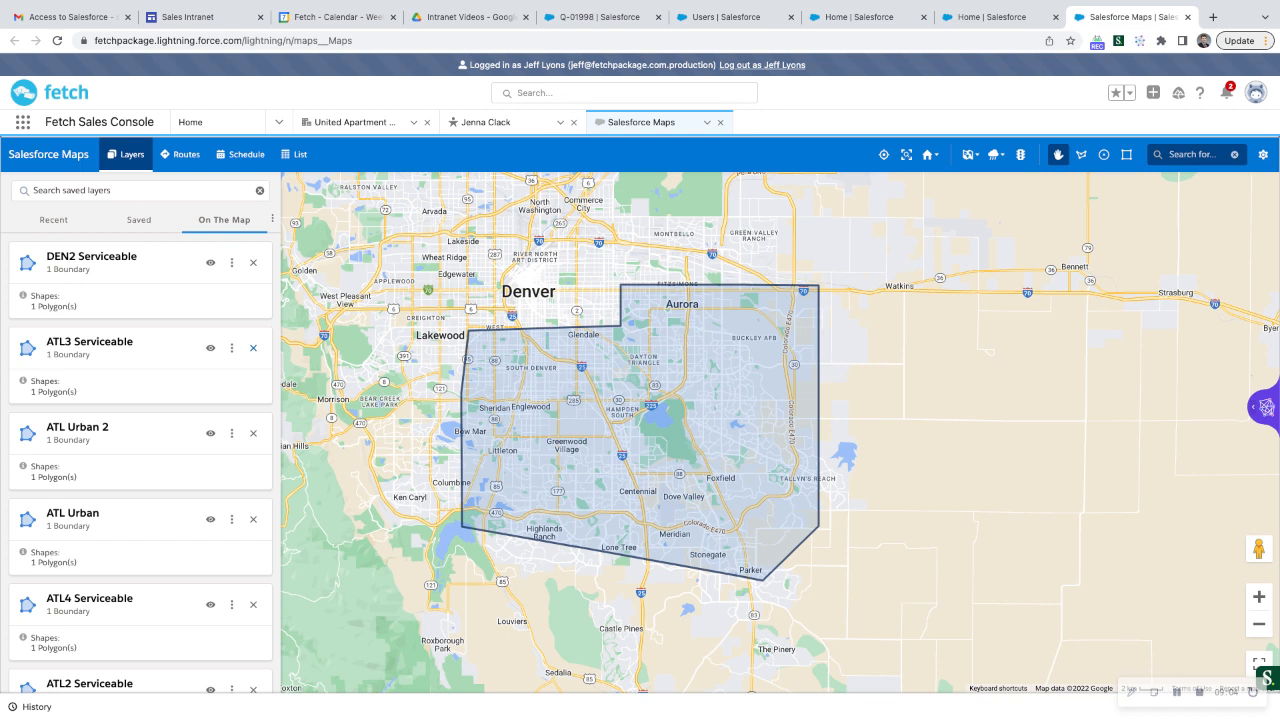
# Remove all plotted ATL and DEN layers from the map.
pyautogui.click(255, 349)
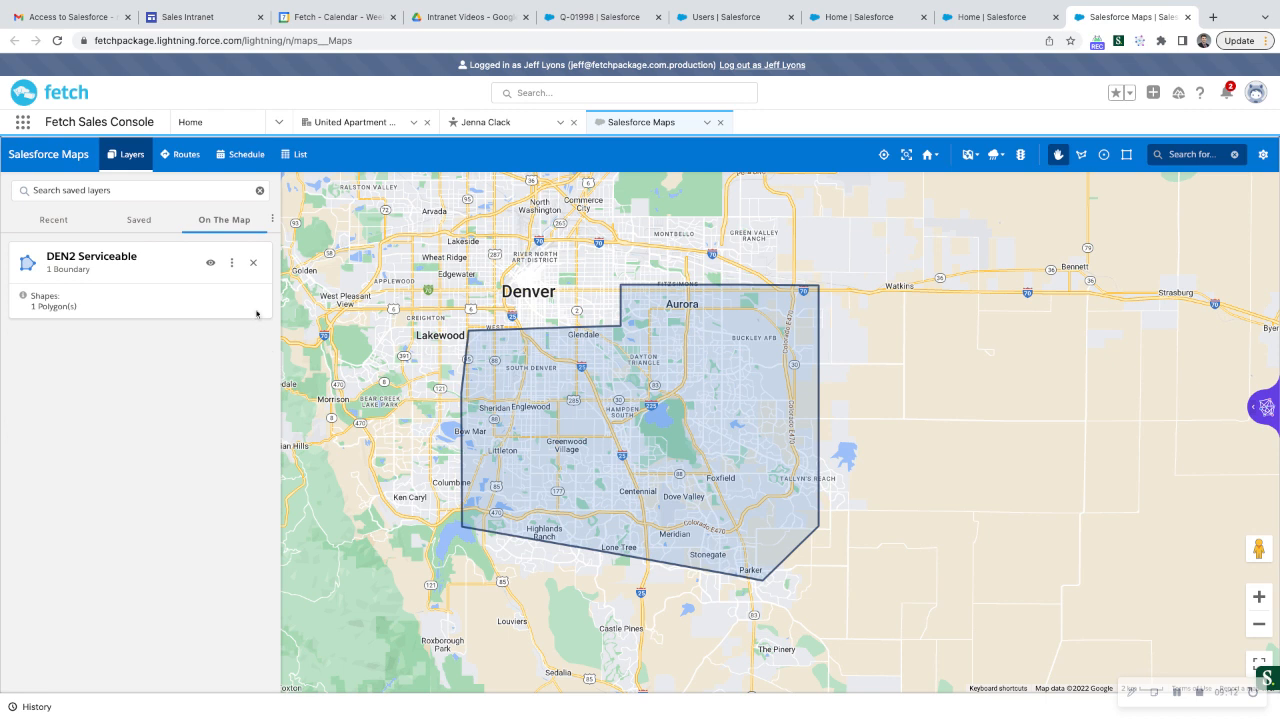
pyautogui.click(254, 266)
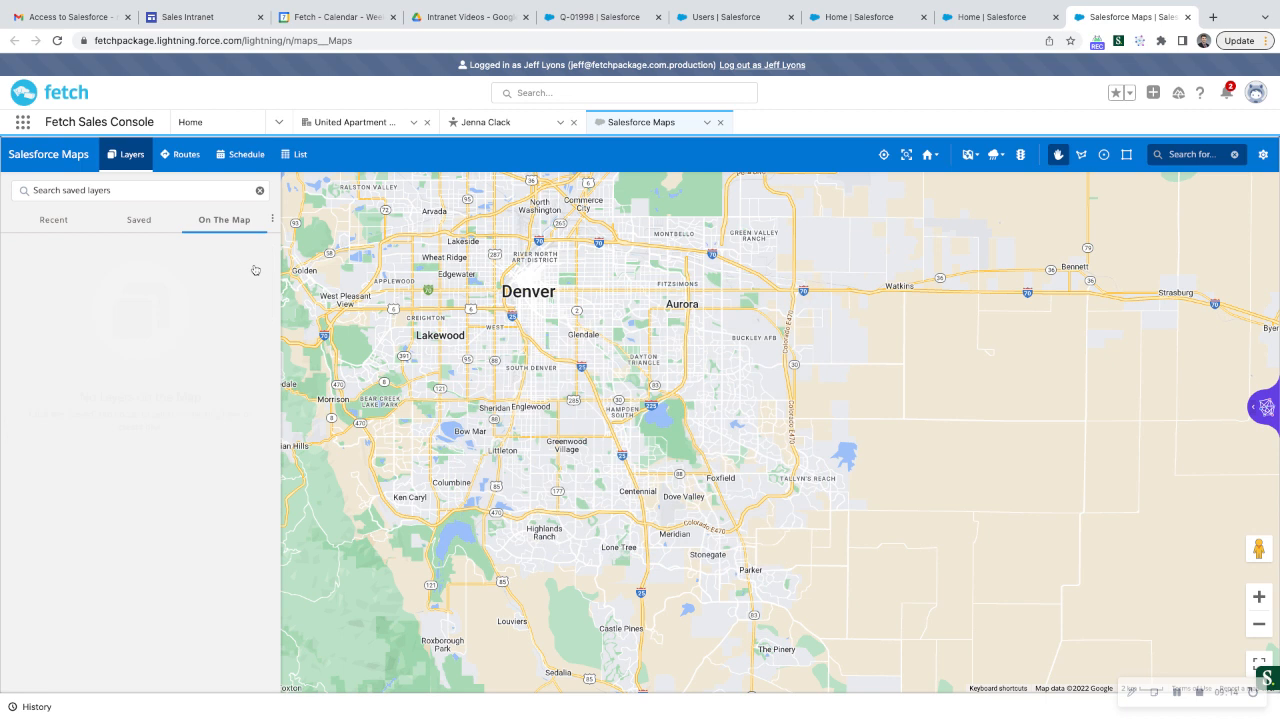
# Return to the saved Market Maps folders and open the HOU market folder.
pyautogui.click(155, 226)
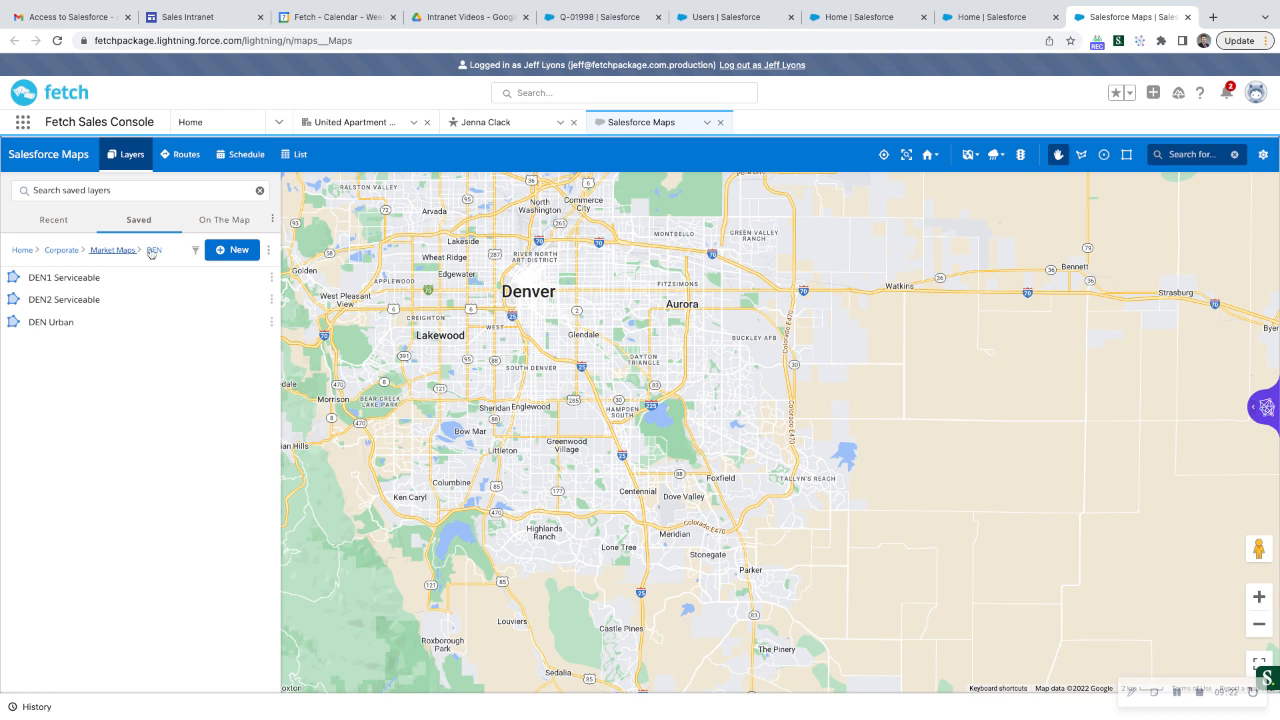
pyautogui.click(62, 250)
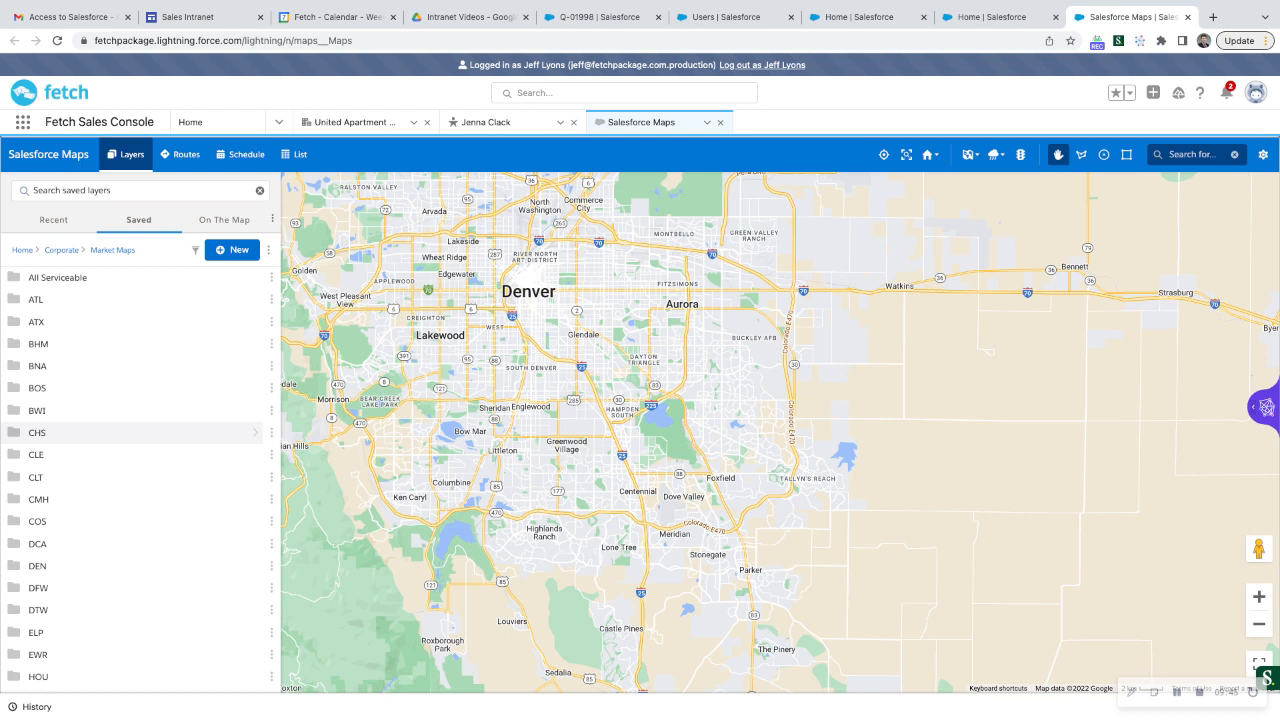
pyautogui.scroll(-3, 153, 449)
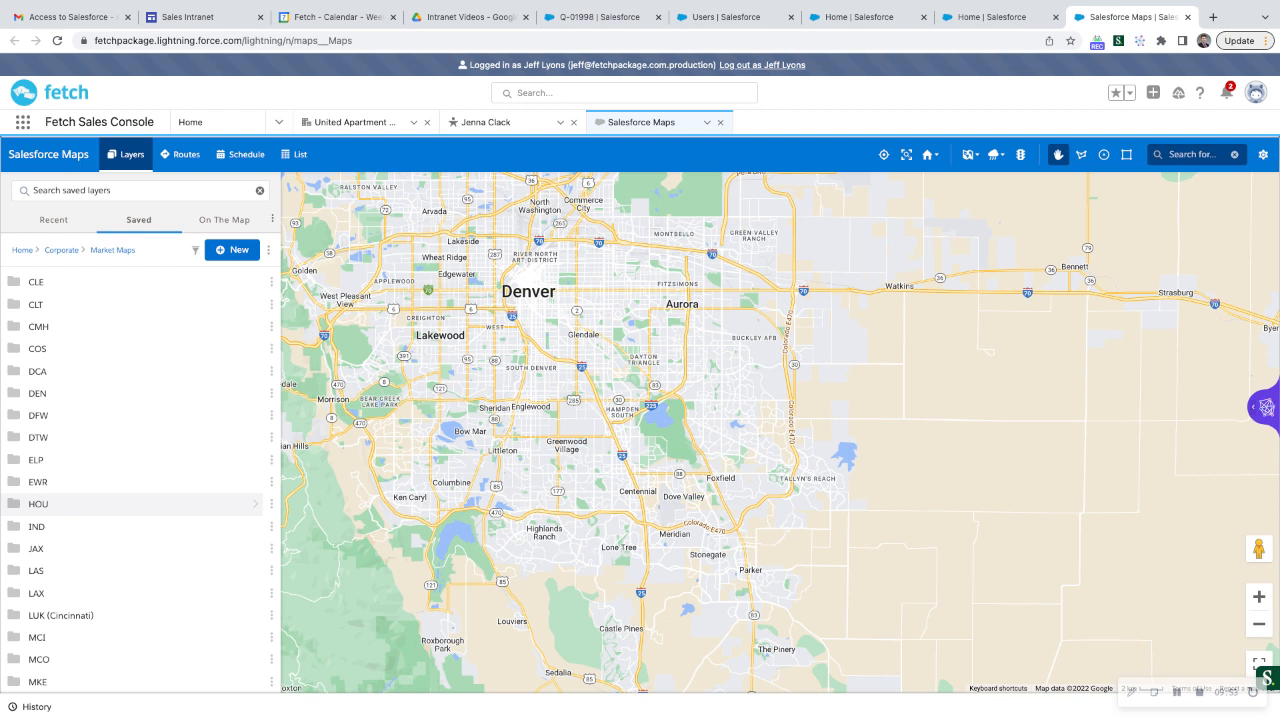
pyautogui.click(120, 504)
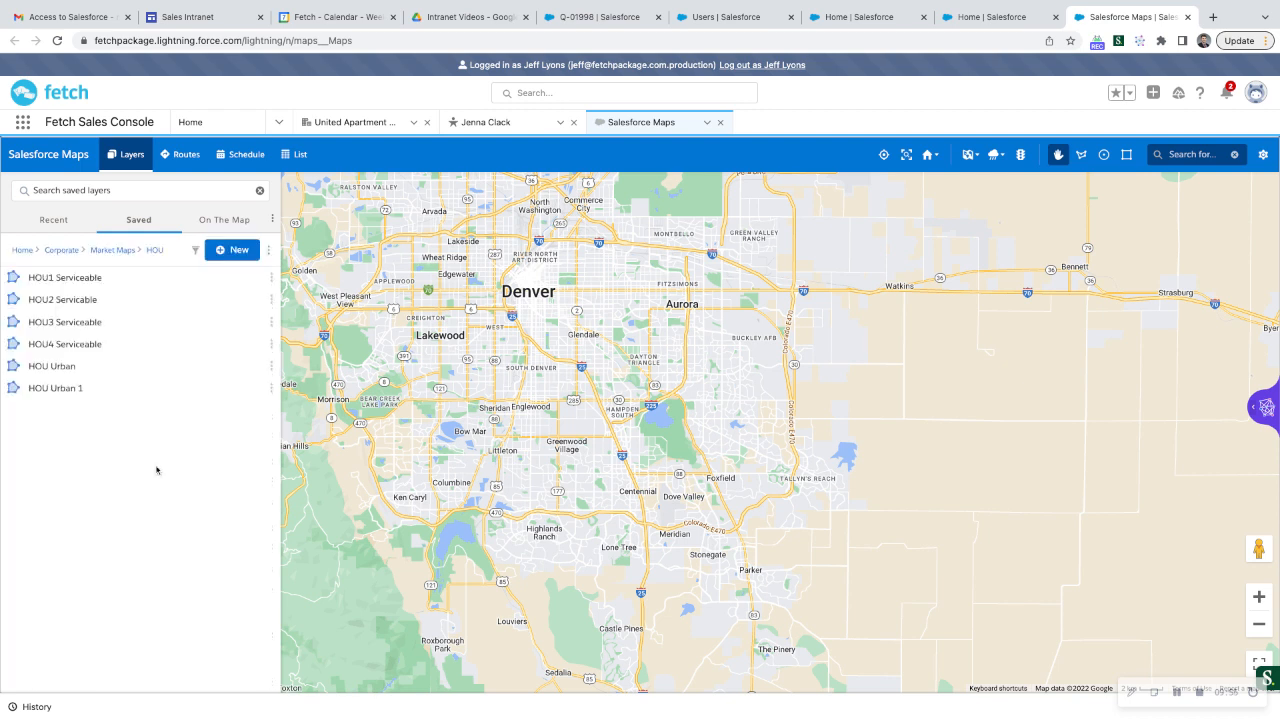
pyautogui.moveTo(203, 279)
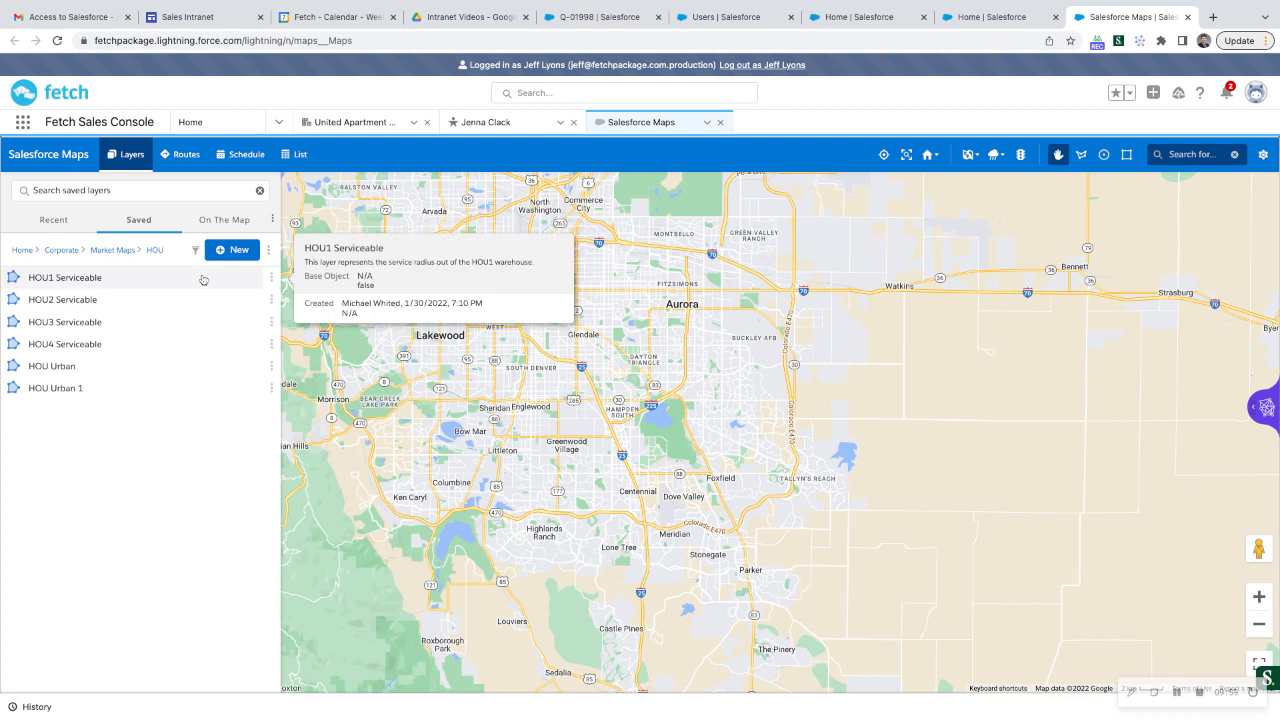
pyautogui.click(270, 278)
pyautogui.click(126, 250)
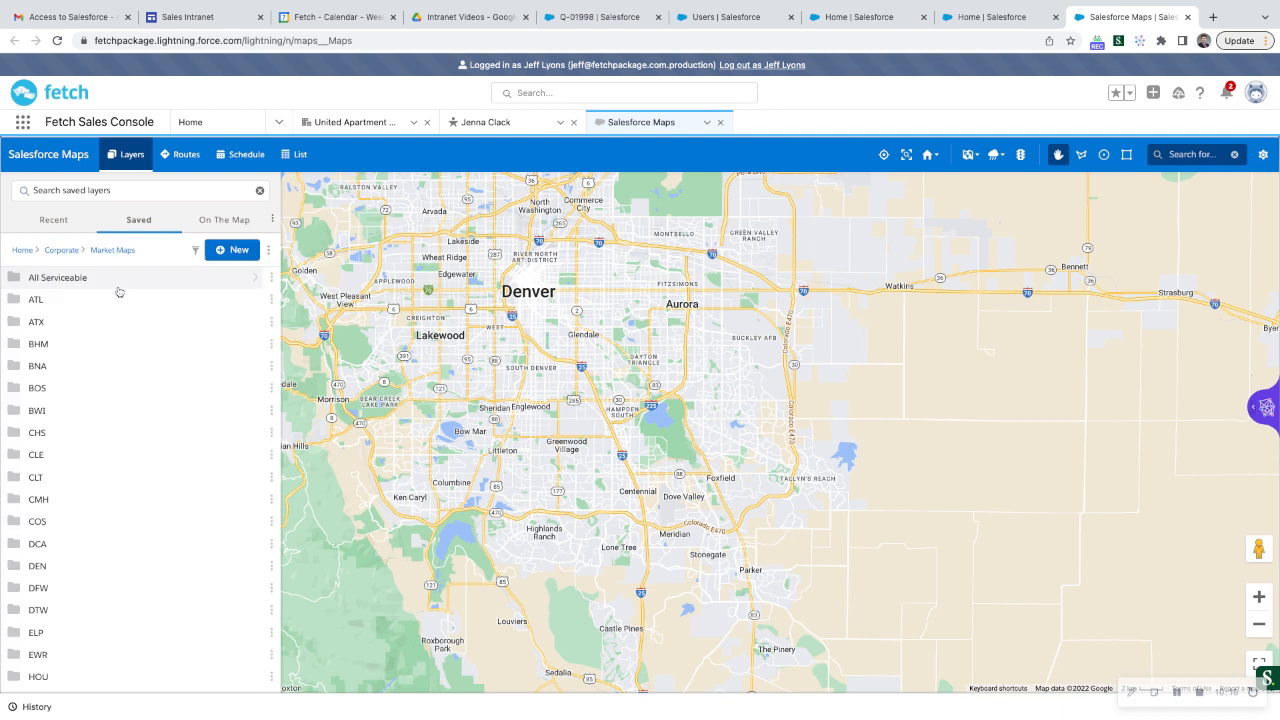
pyautogui.scroll(-1, 177, 526)
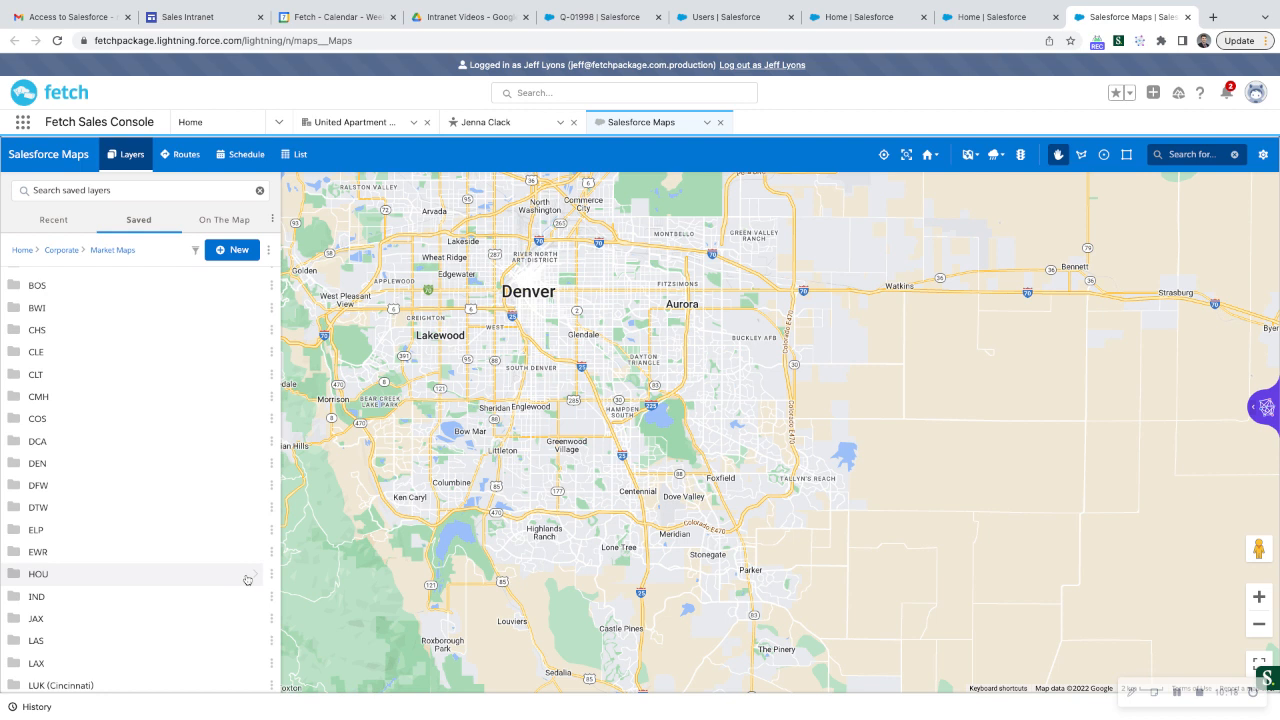
pyautogui.moveTo(271, 574)
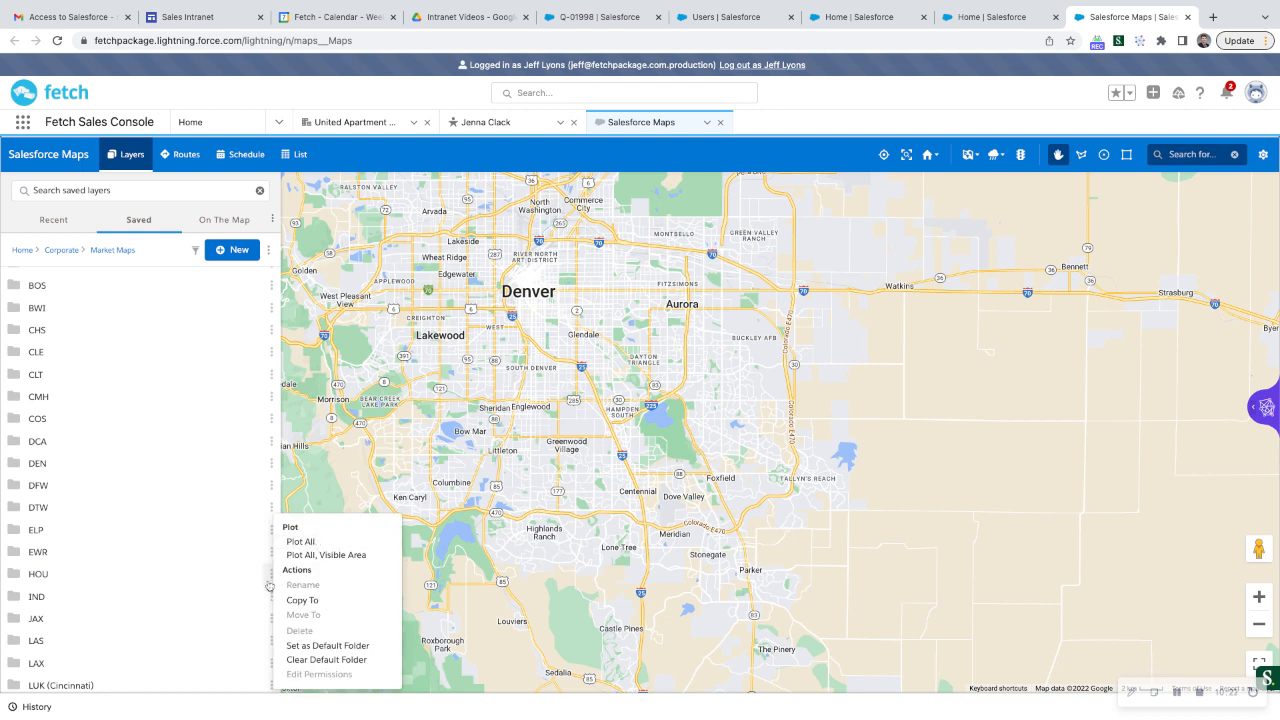
pyautogui.click(179, 575)
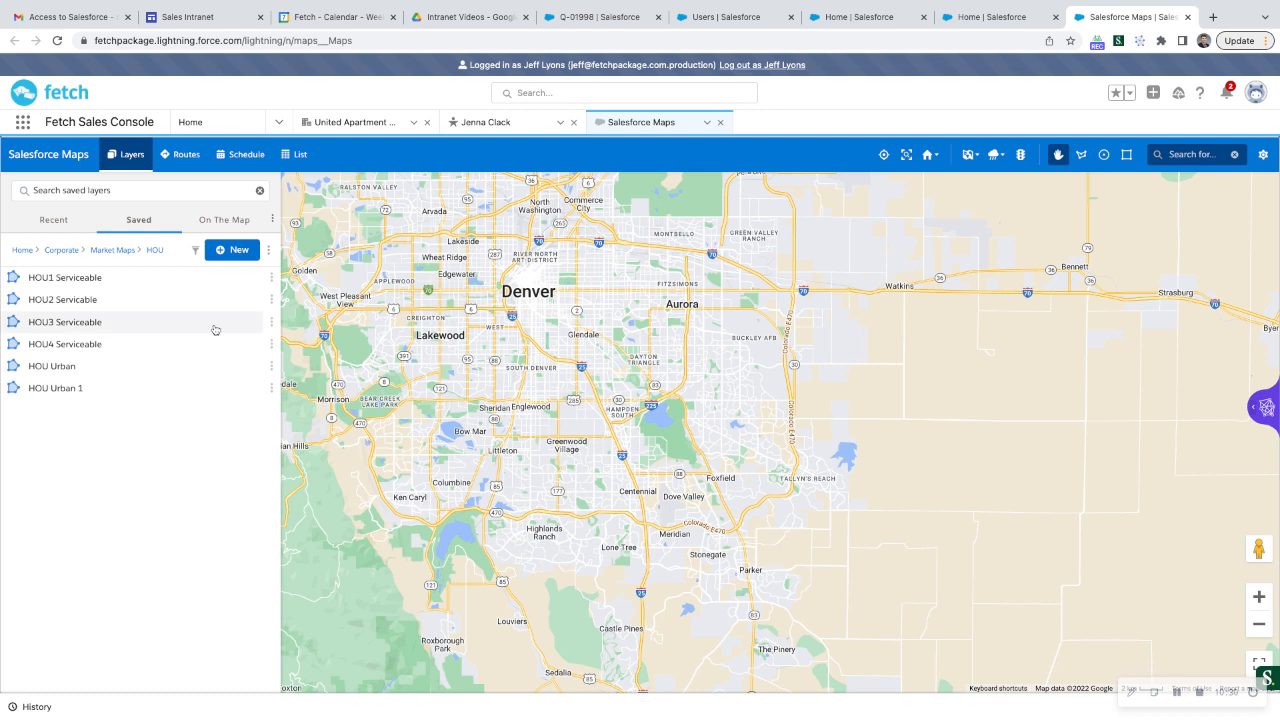
# Turn on Plot on Load for the HOU1 Serviceable layer.
pyautogui.moveTo(244, 283)
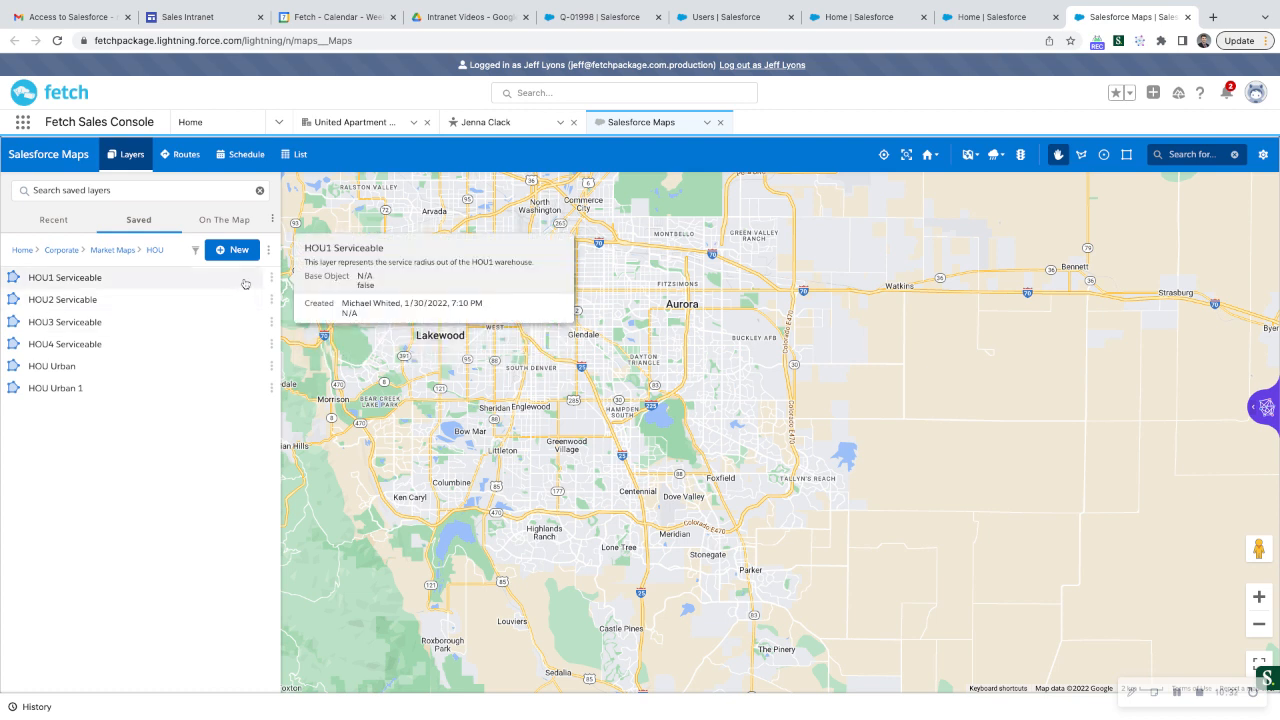
pyautogui.click(267, 282)
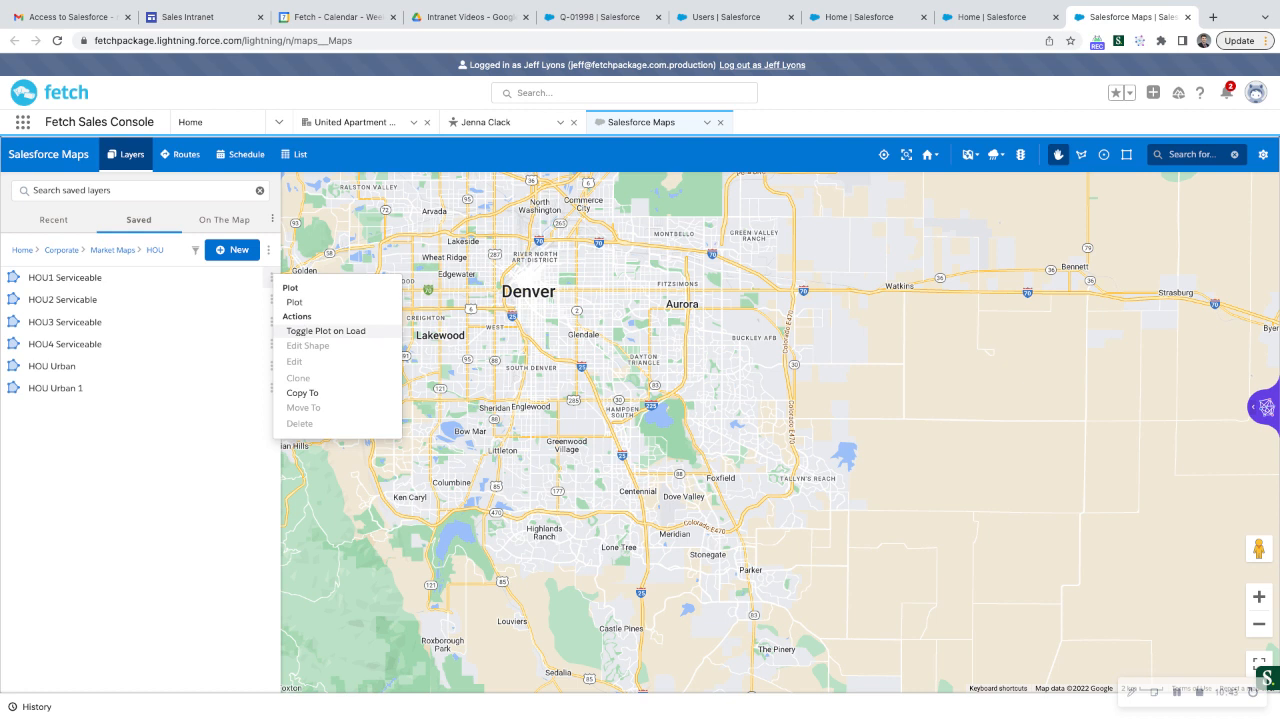
pyautogui.click(325, 331)
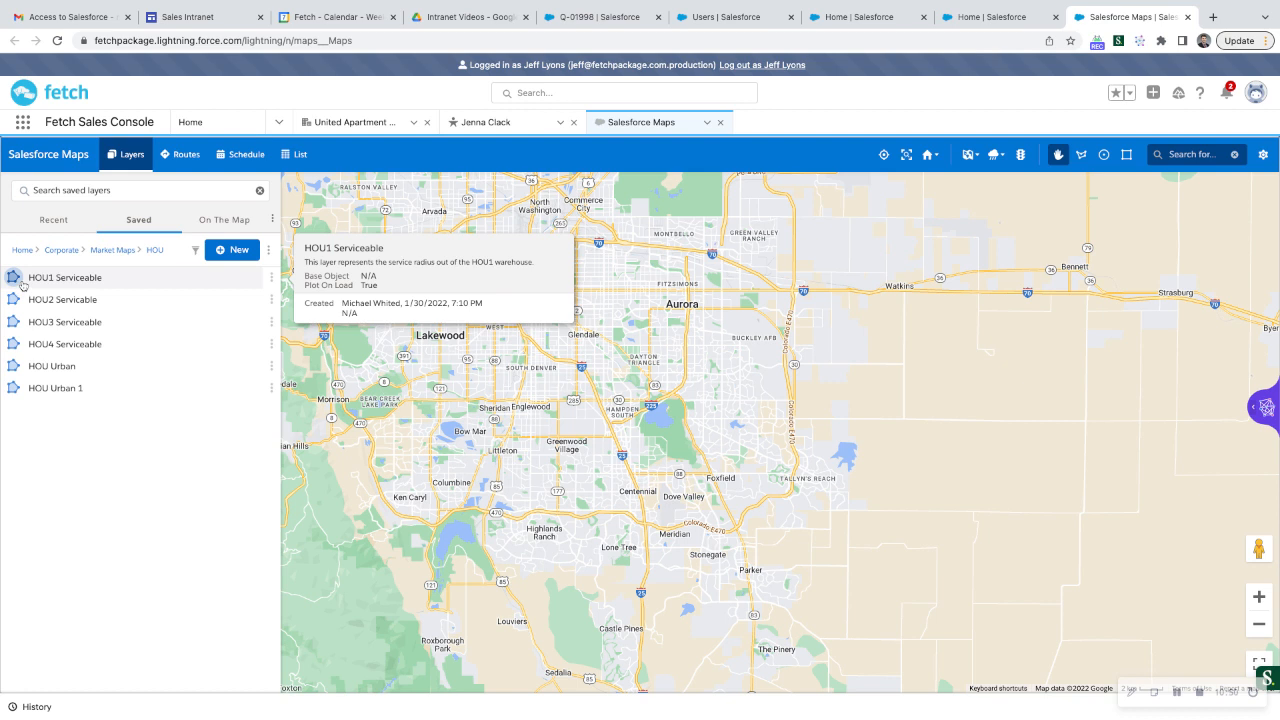
# Turn on Plot on Load for the HOU2 Servicable layer.
pyautogui.moveTo(22, 283)
pyautogui.click(271, 319)
pyautogui.click(174, 447)
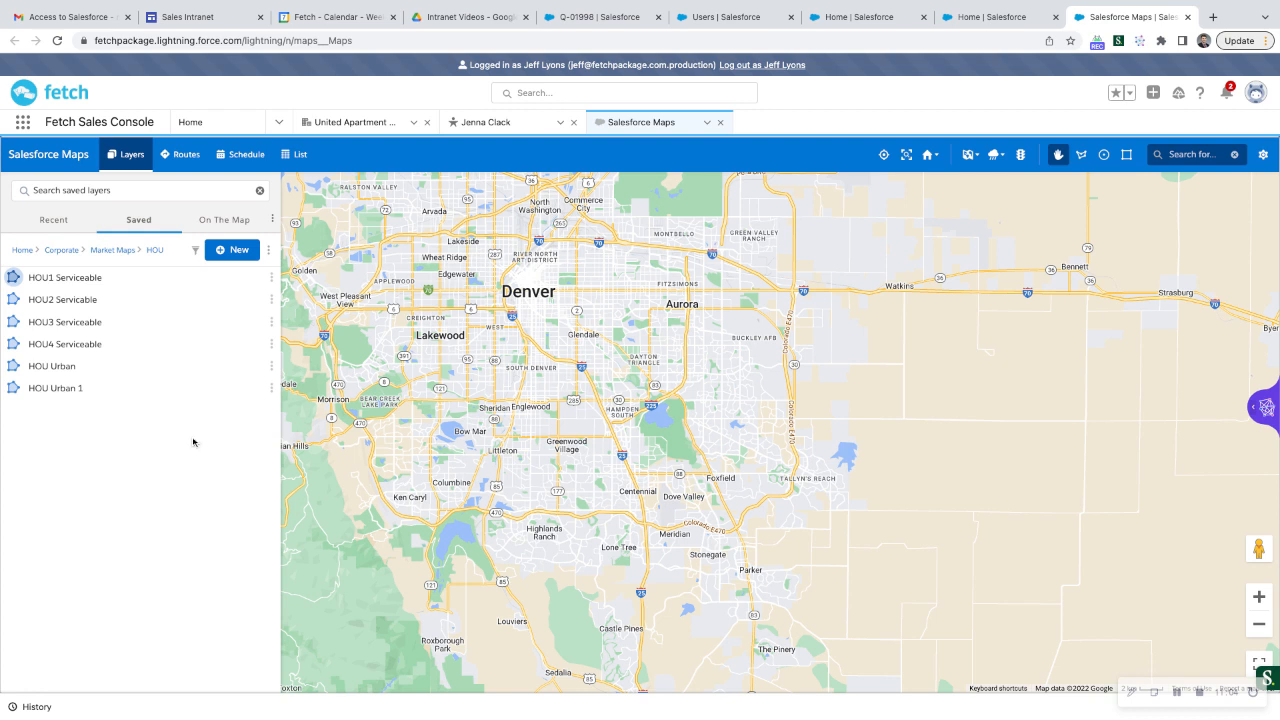
pyautogui.click(271, 299)
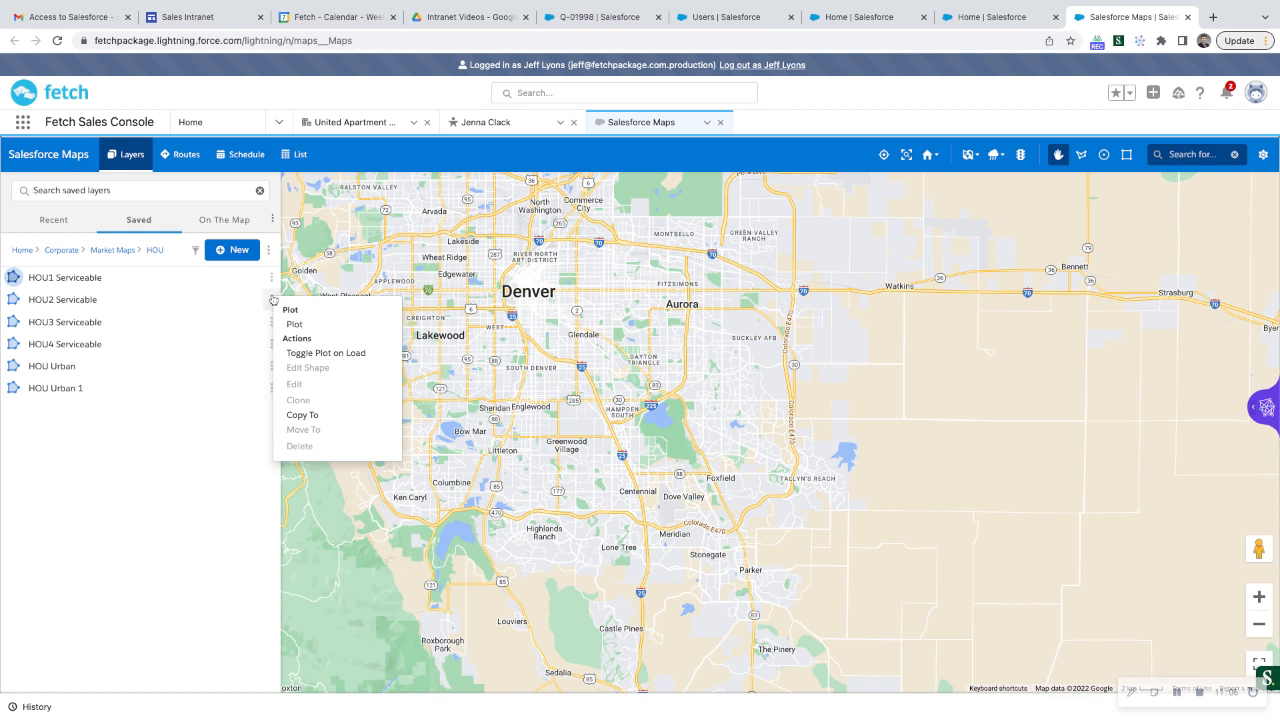
pyautogui.click(341, 357)
# Turn on Plot on Load for the HOU4 Serviceable and HOU3 Serviceable layers.
pyautogui.click(272, 323)
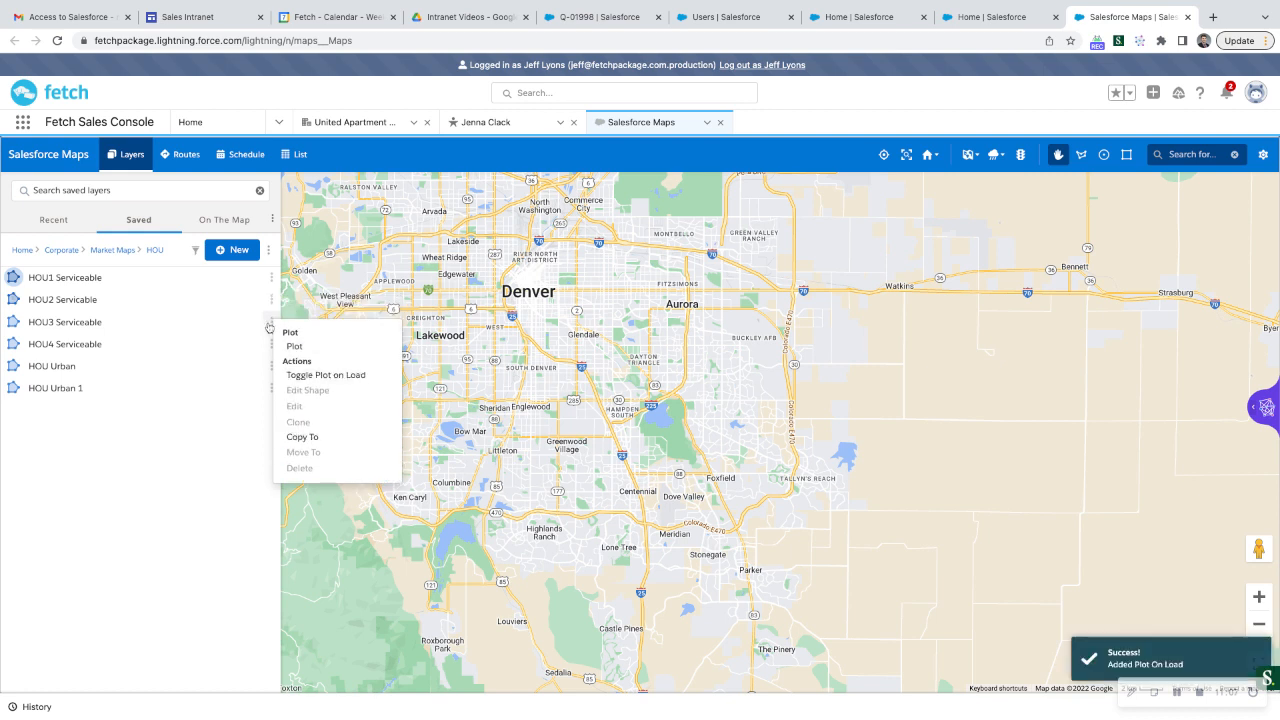
pyautogui.click(272, 344)
pyautogui.click(295, 398)
pyautogui.click(272, 322)
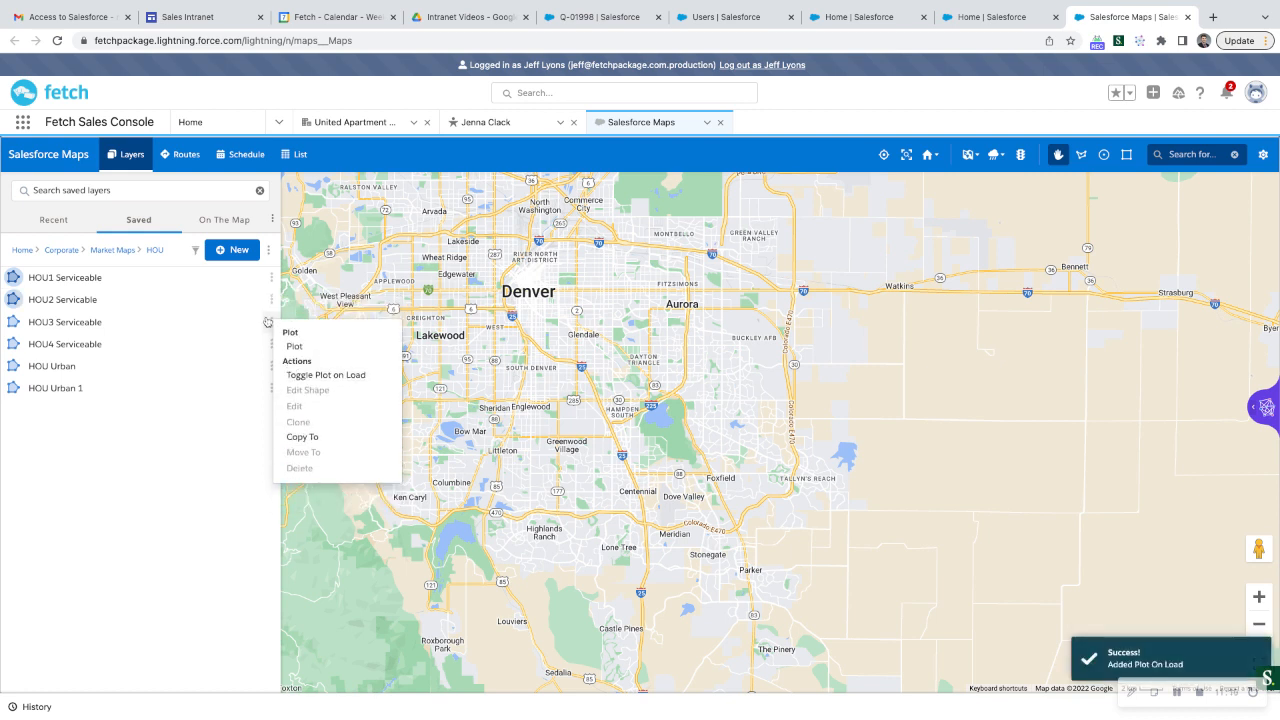
pyautogui.click(295, 374)
# Turn on Plot on Load for the HOU Urban layer.
pyautogui.click(272, 387)
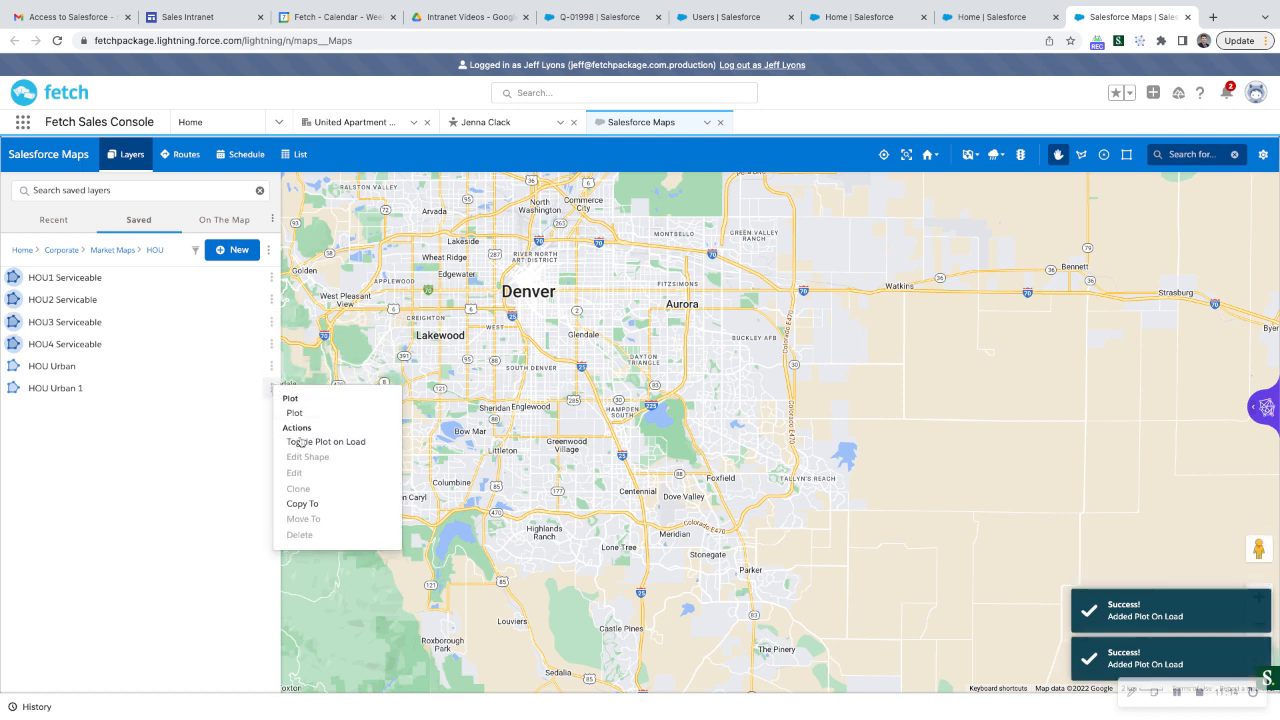
pyautogui.click(273, 370)
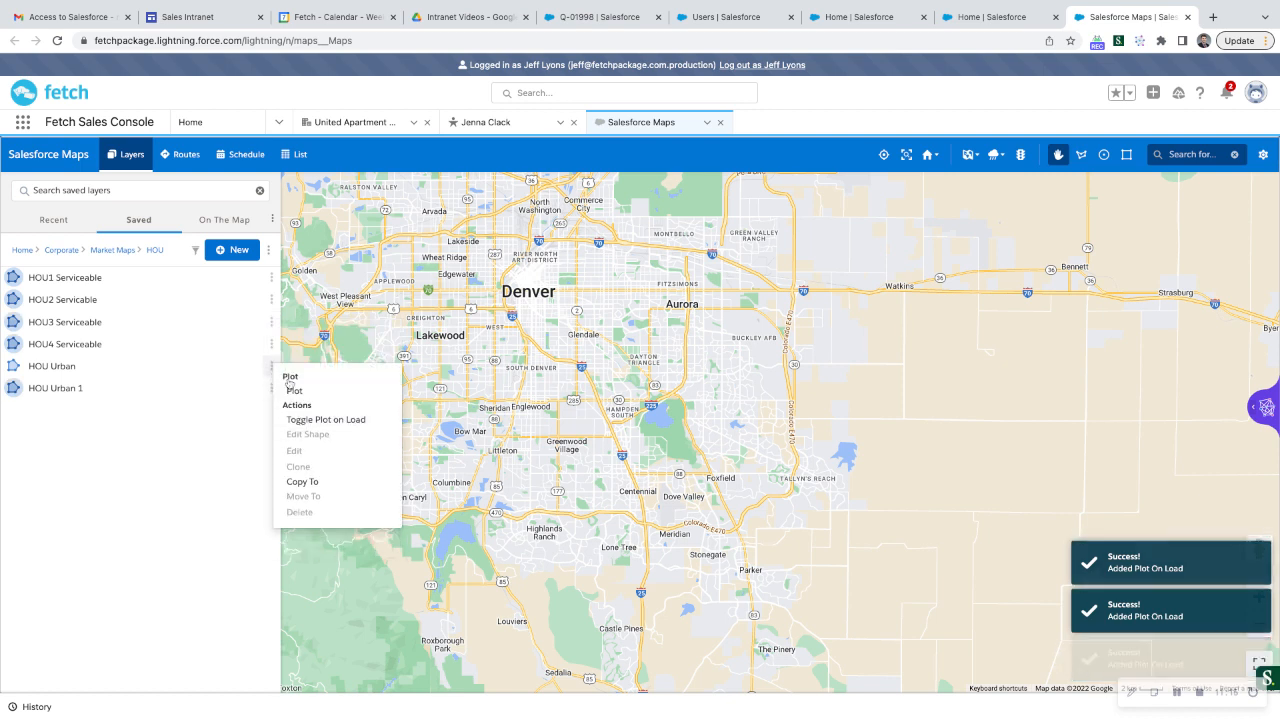
pyautogui.click(306, 420)
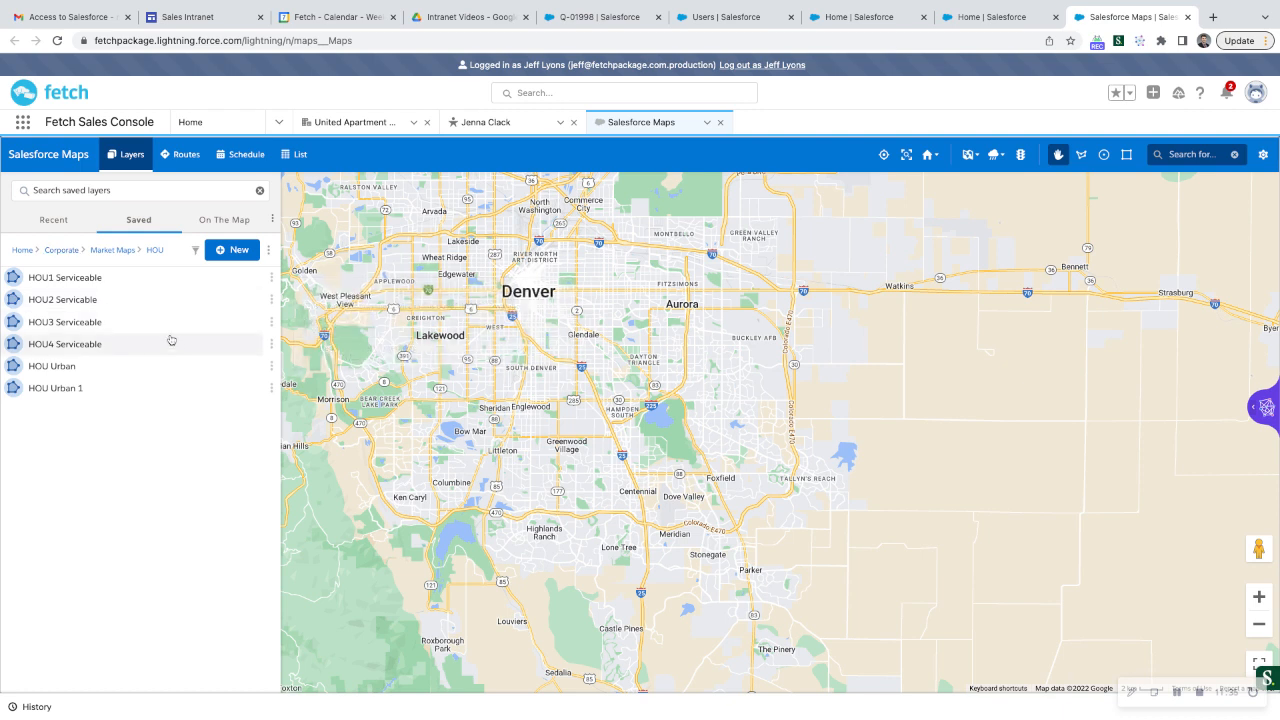
# Review the HOU layers' details and action options.
pyautogui.moveTo(180, 340)
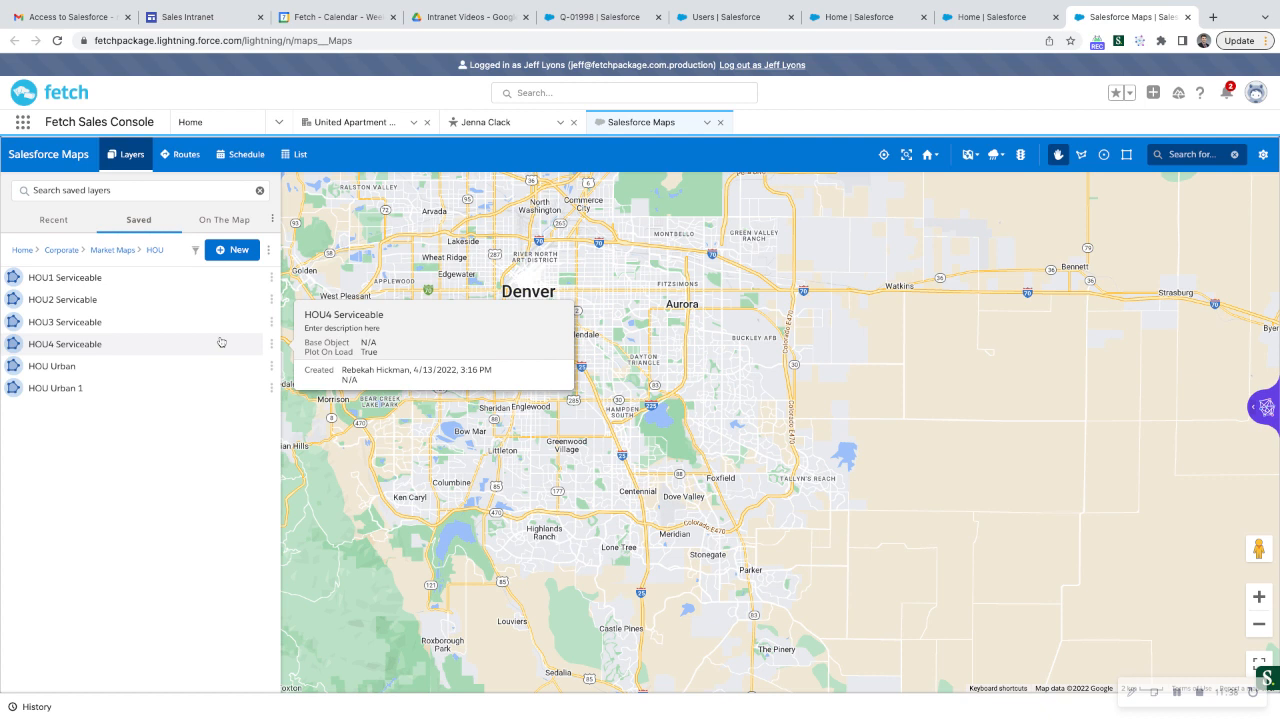
pyautogui.click(264, 278)
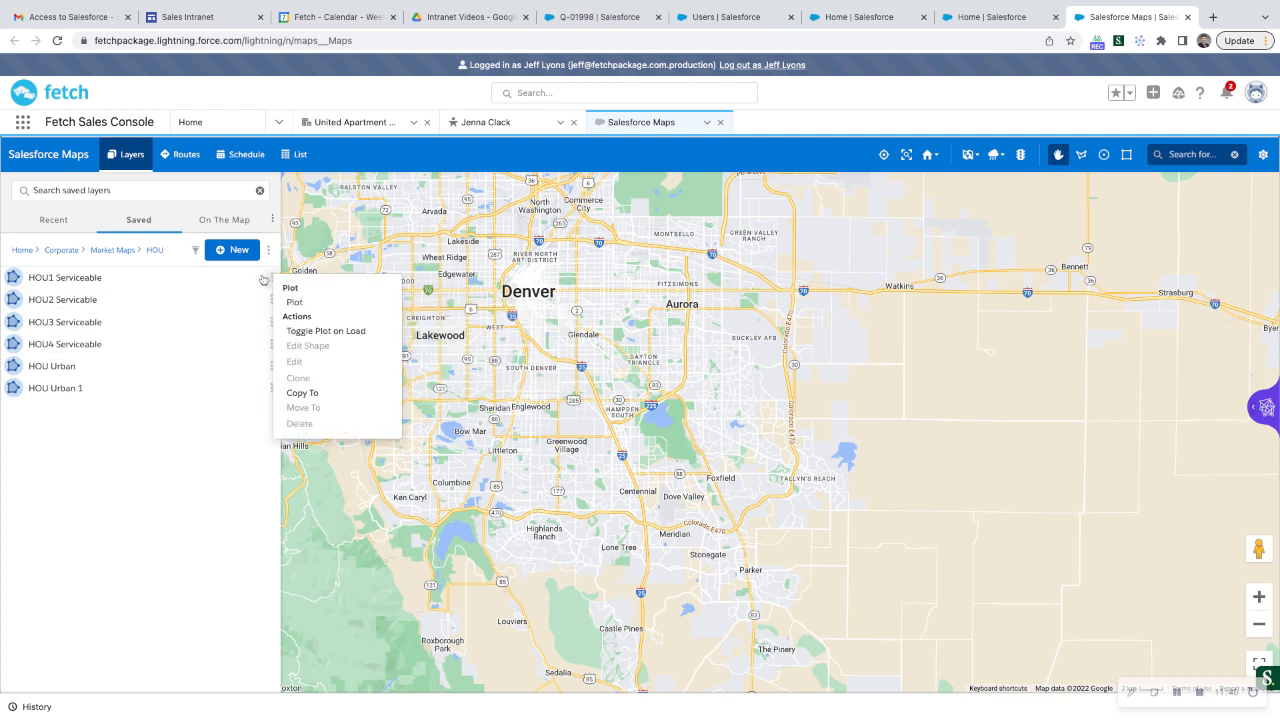
pyautogui.moveTo(269, 280)
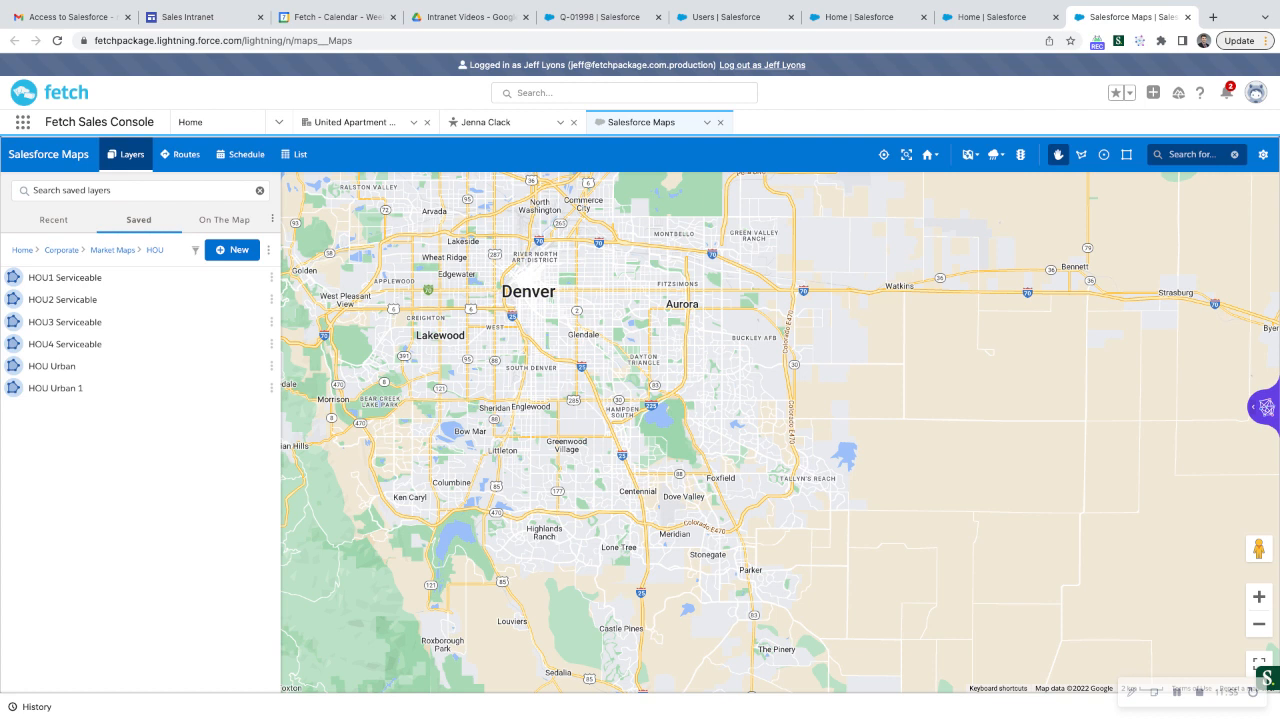
# Go back to the Market Maps folders and plot all layers in the DEN folder.
pyautogui.click(62, 250)
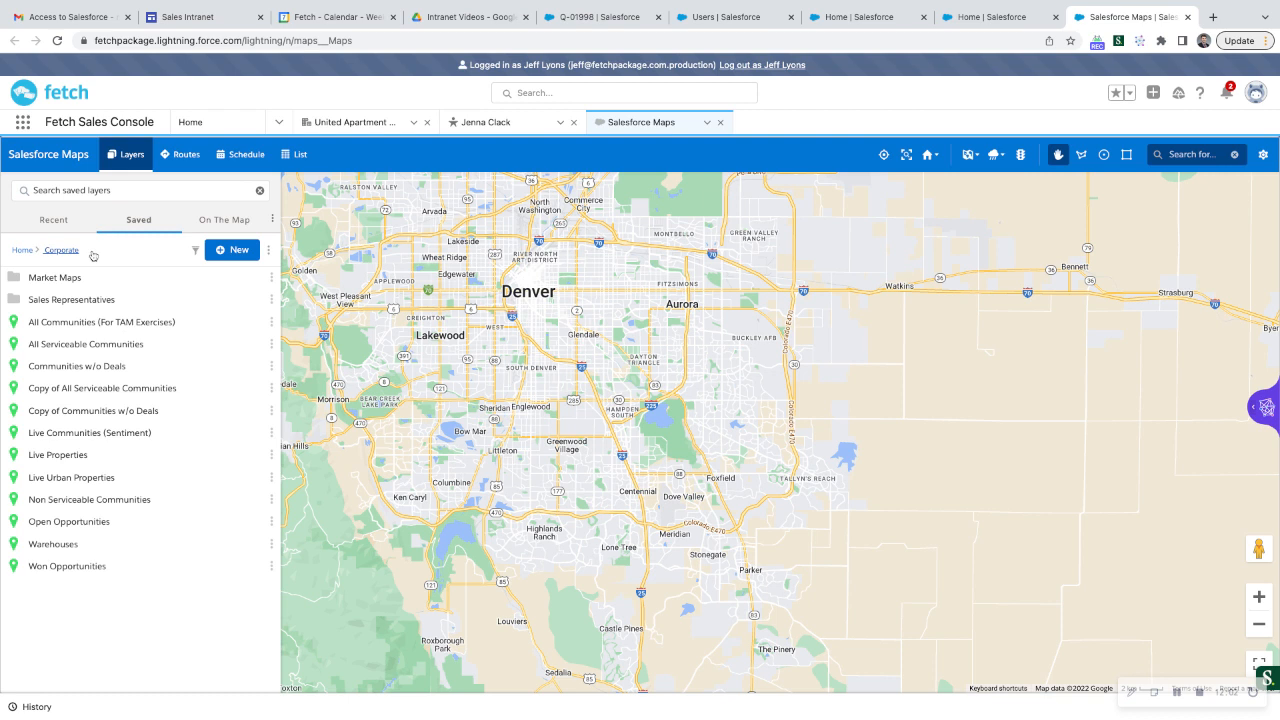
pyautogui.click(130, 283)
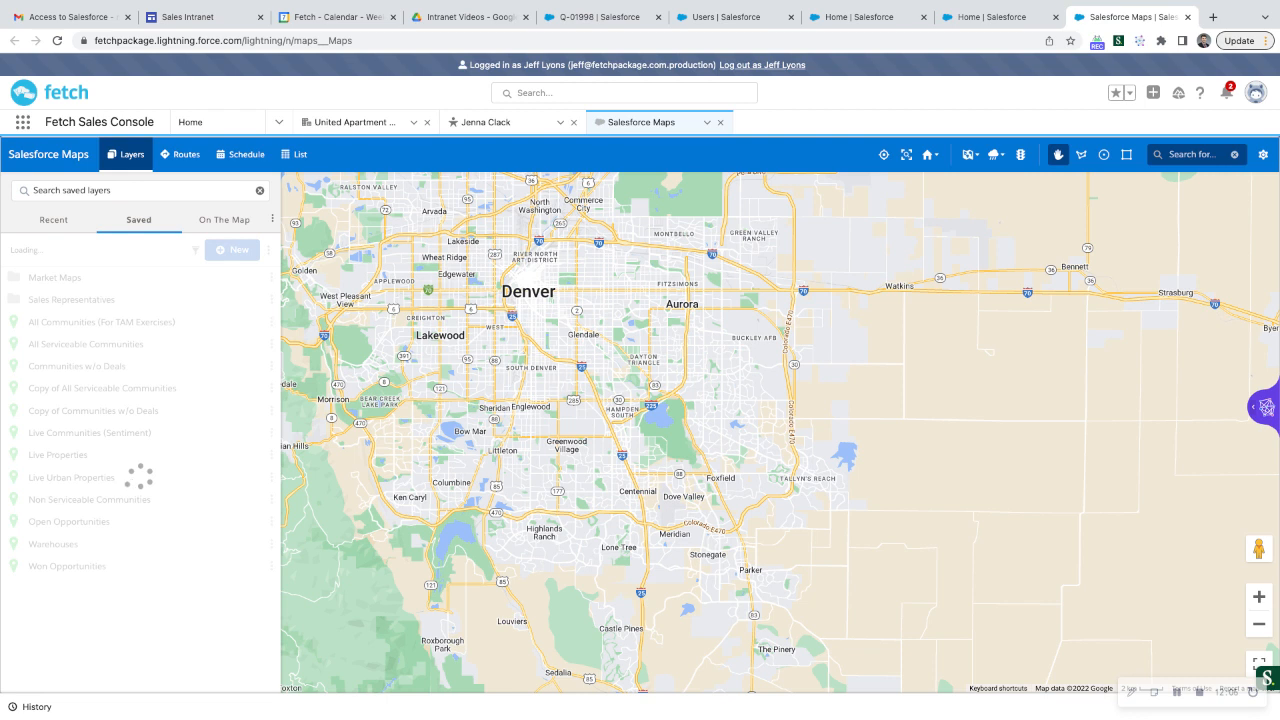
pyautogui.scroll(-1, 176, 465)
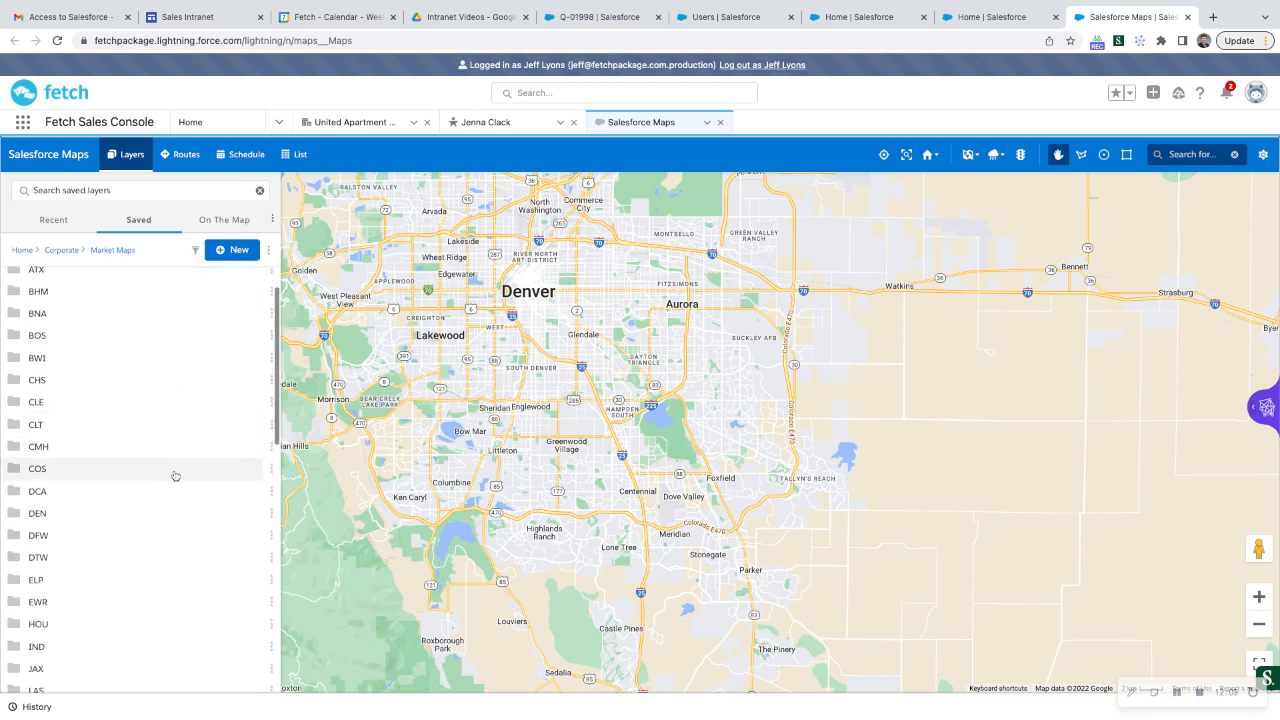
pyautogui.click(271, 513)
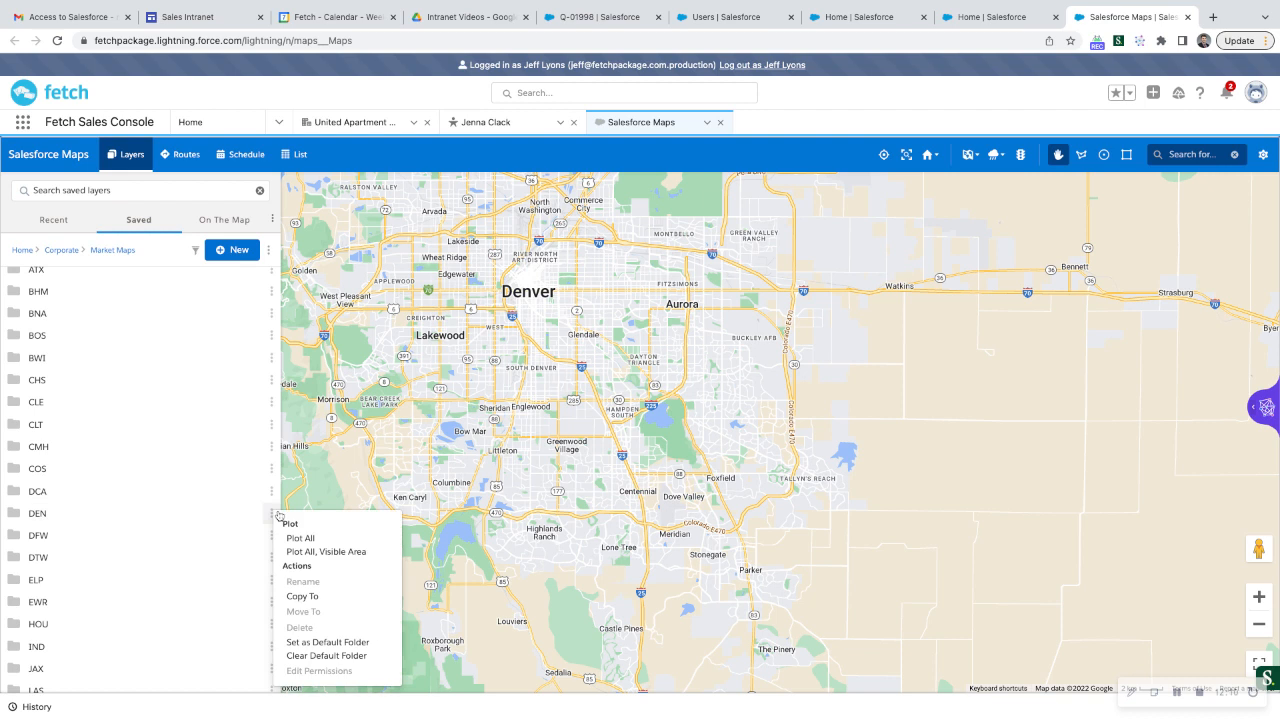
pyautogui.click(295, 542)
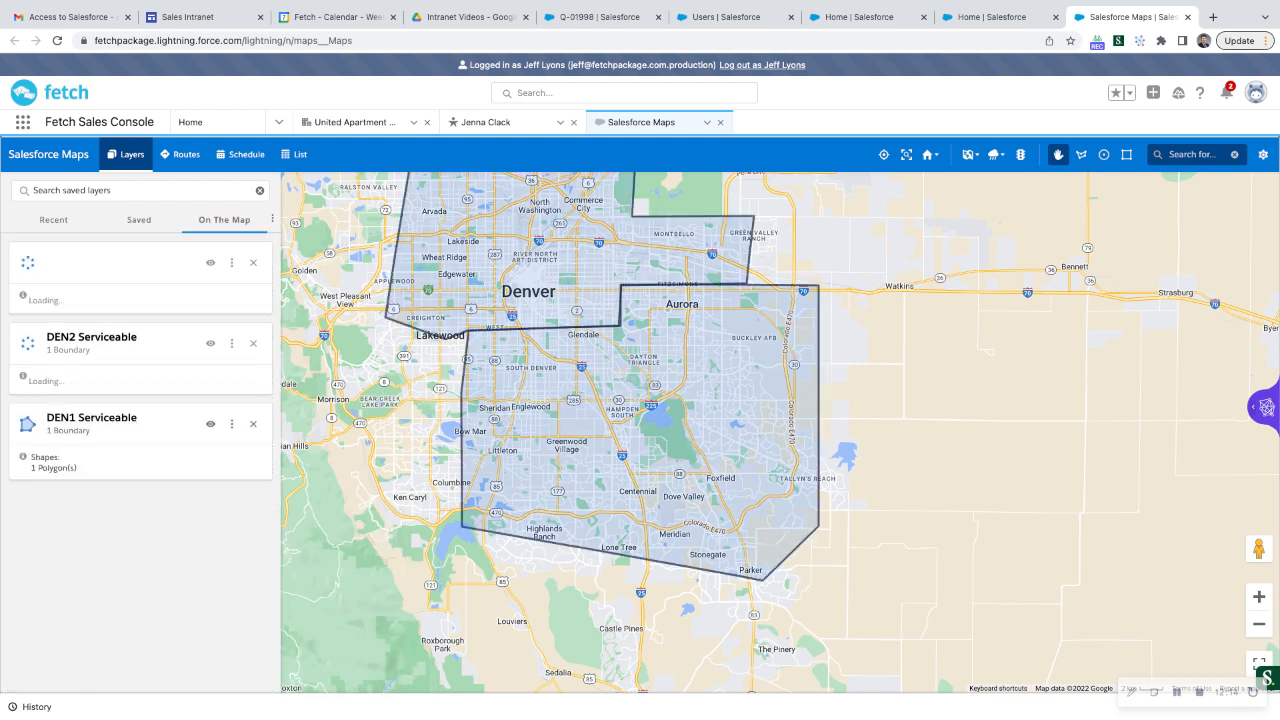
# Browse the saved Corporate layers and plot the Live Properties layer on the map.
pyautogui.moveTo(372, 469); pyautogui.dragTo(433, 603)
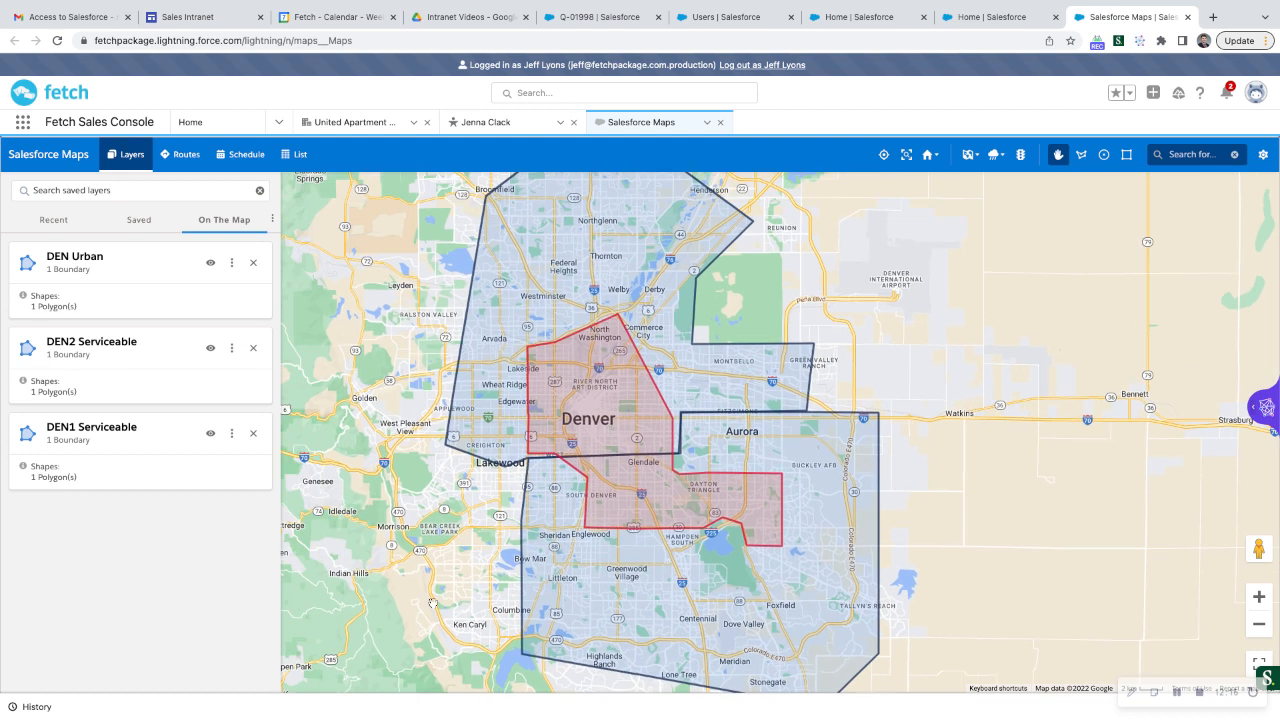
pyautogui.click(138, 221)
pyautogui.click(66, 250)
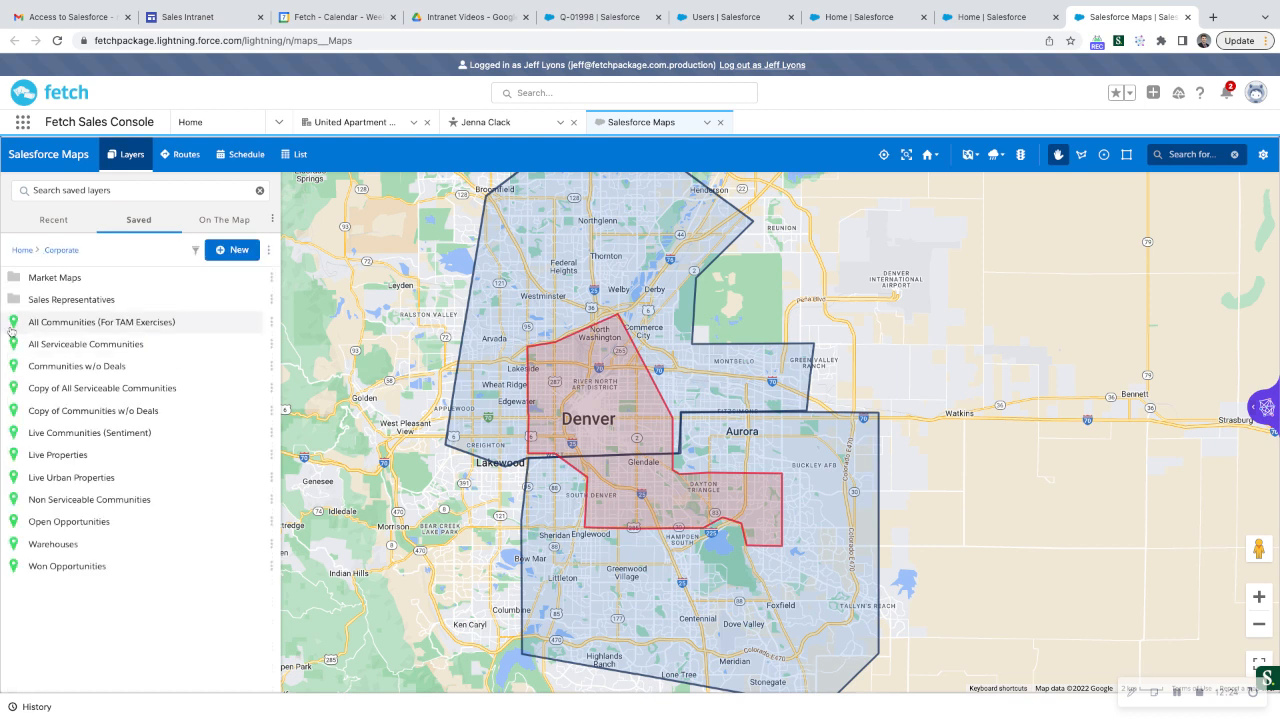
pyautogui.moveTo(15, 327)
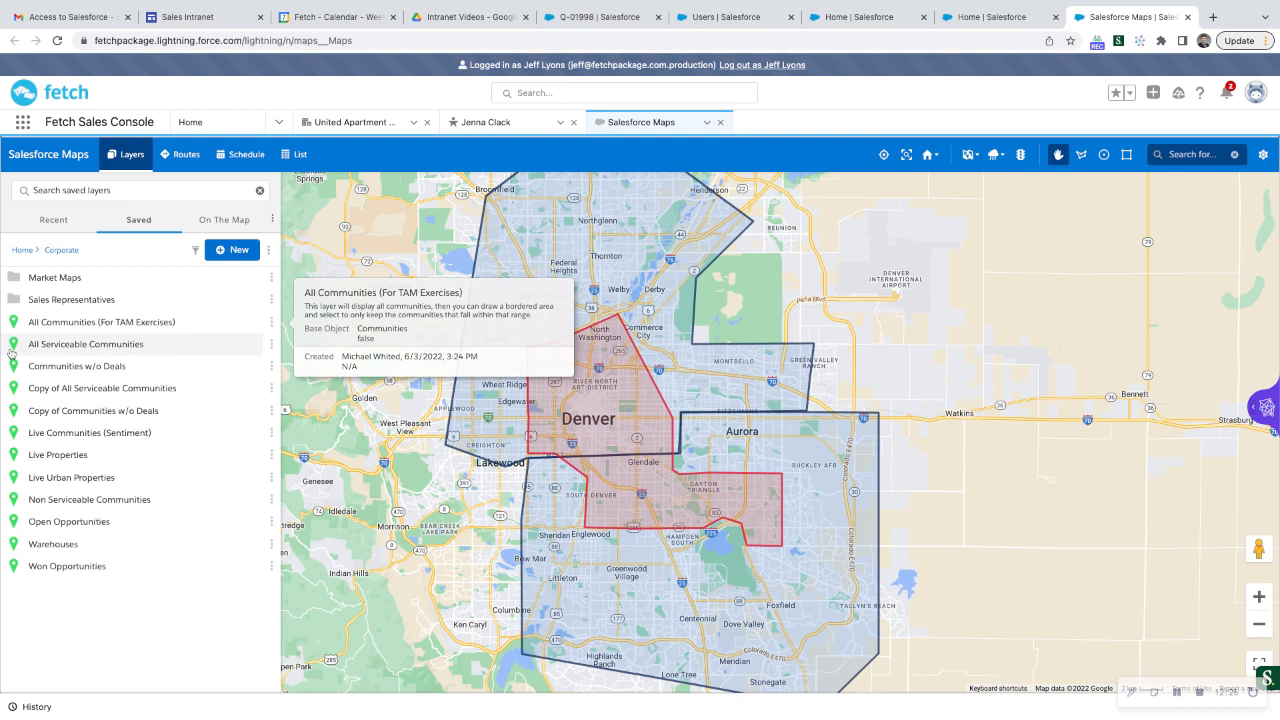
pyautogui.moveTo(12, 373)
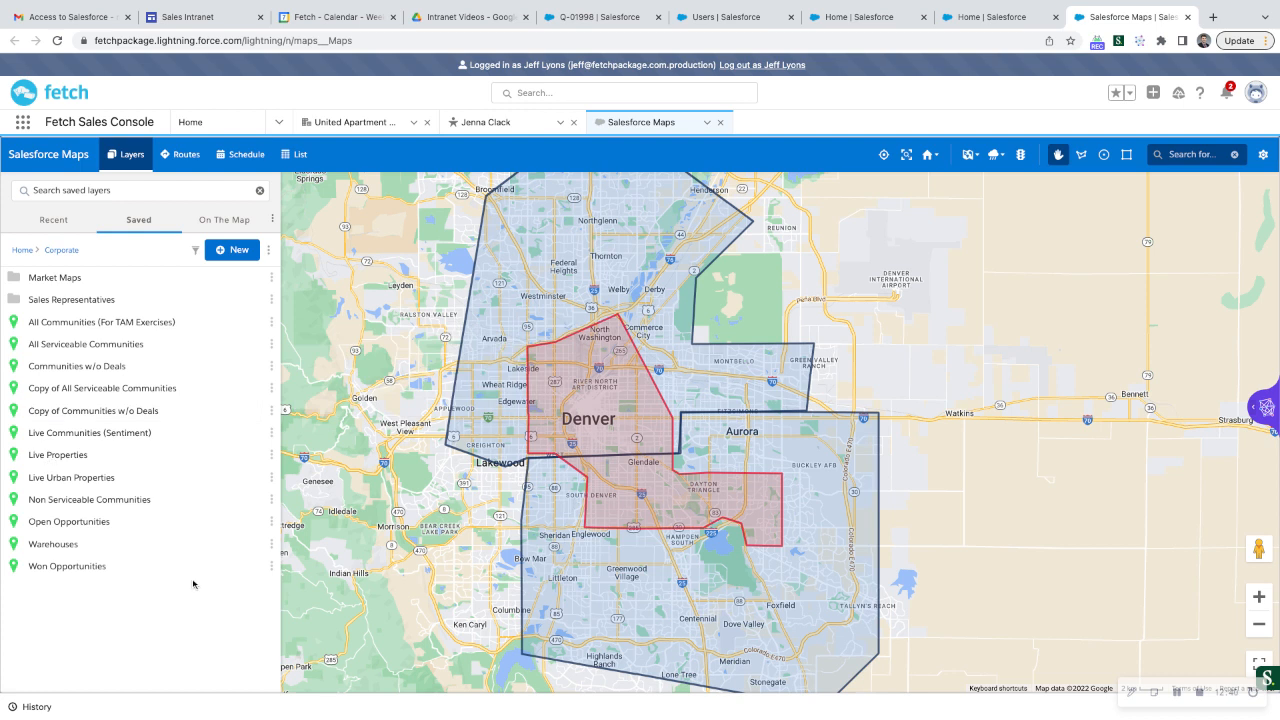
pyautogui.click(219, 220)
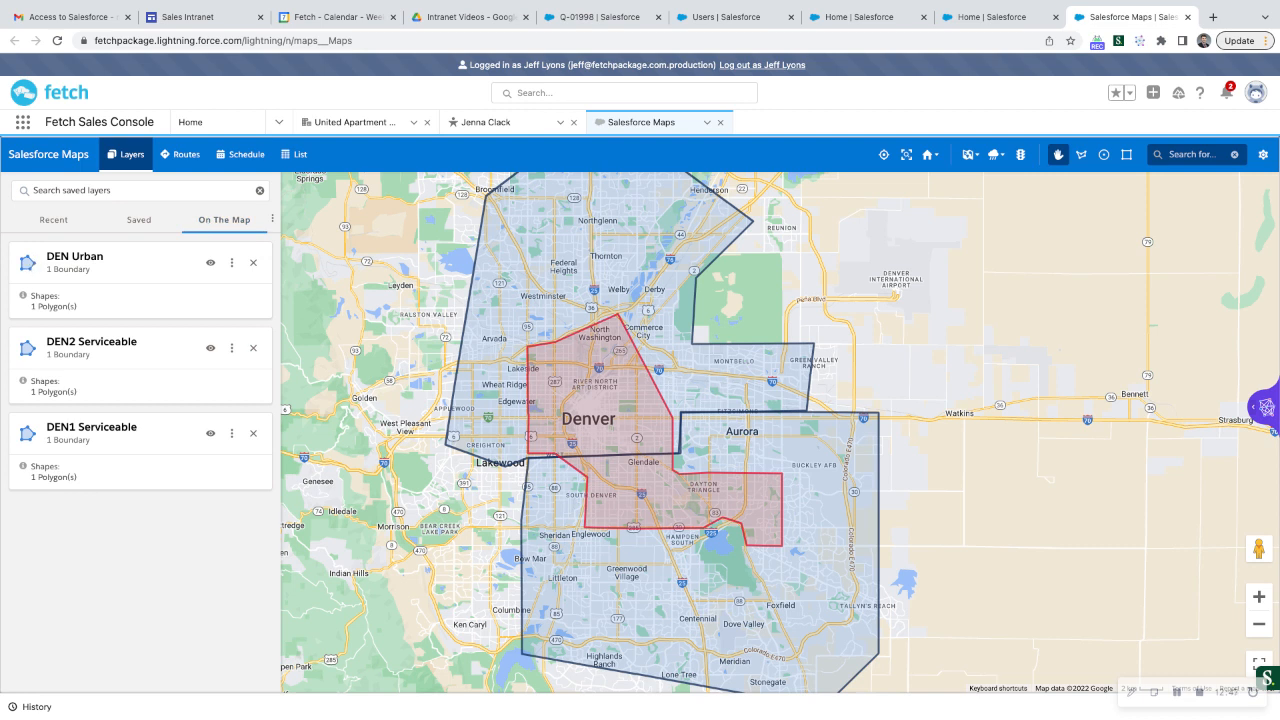
pyautogui.click(139, 220)
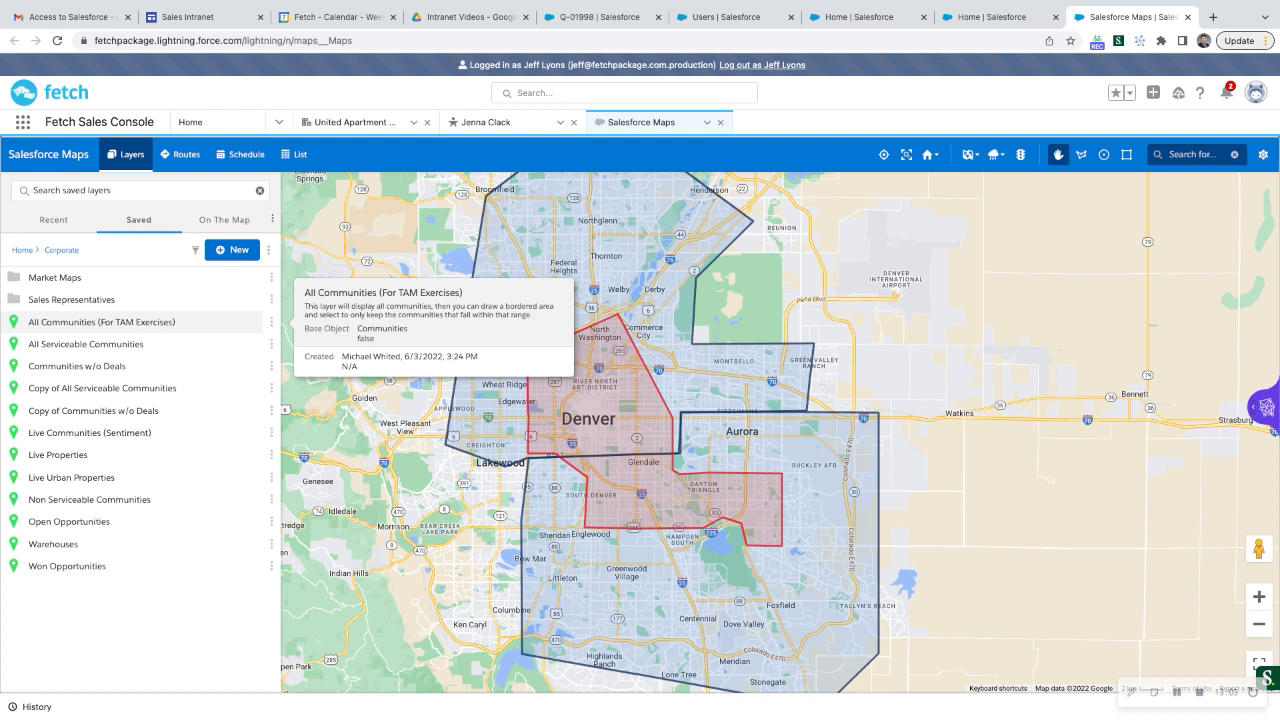
pyautogui.moveTo(77, 349)
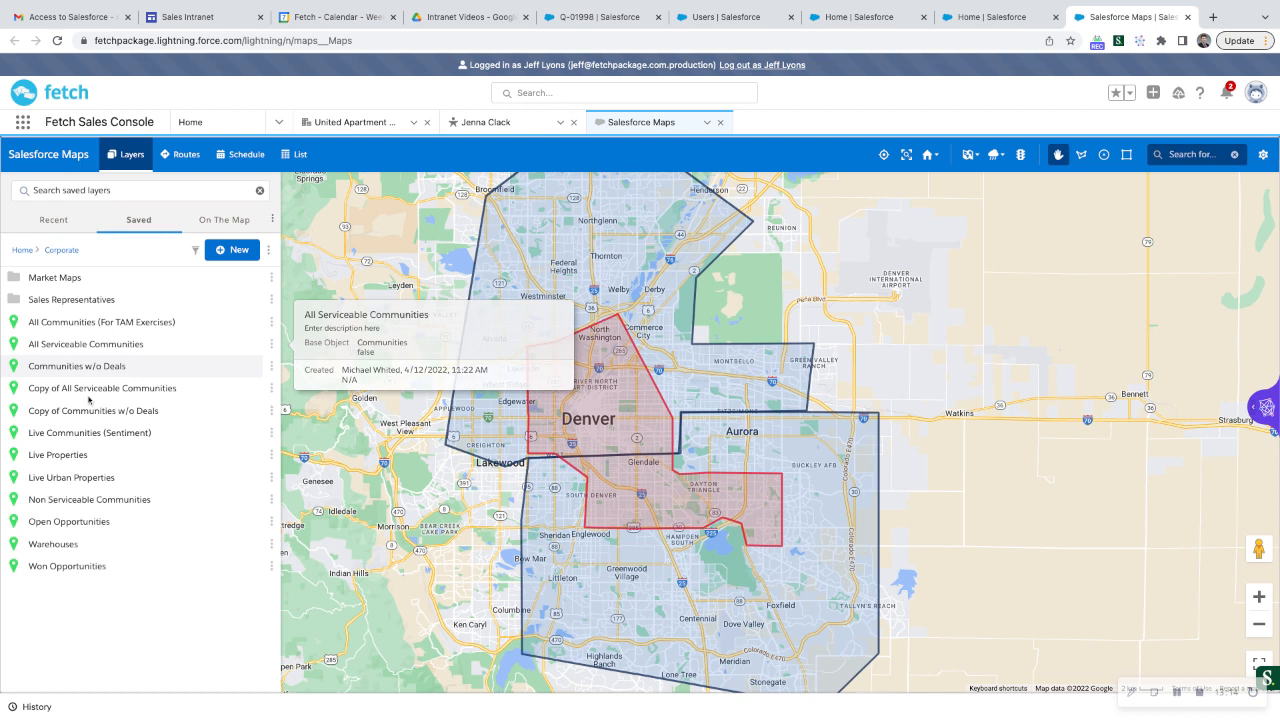
pyautogui.moveTo(106, 456)
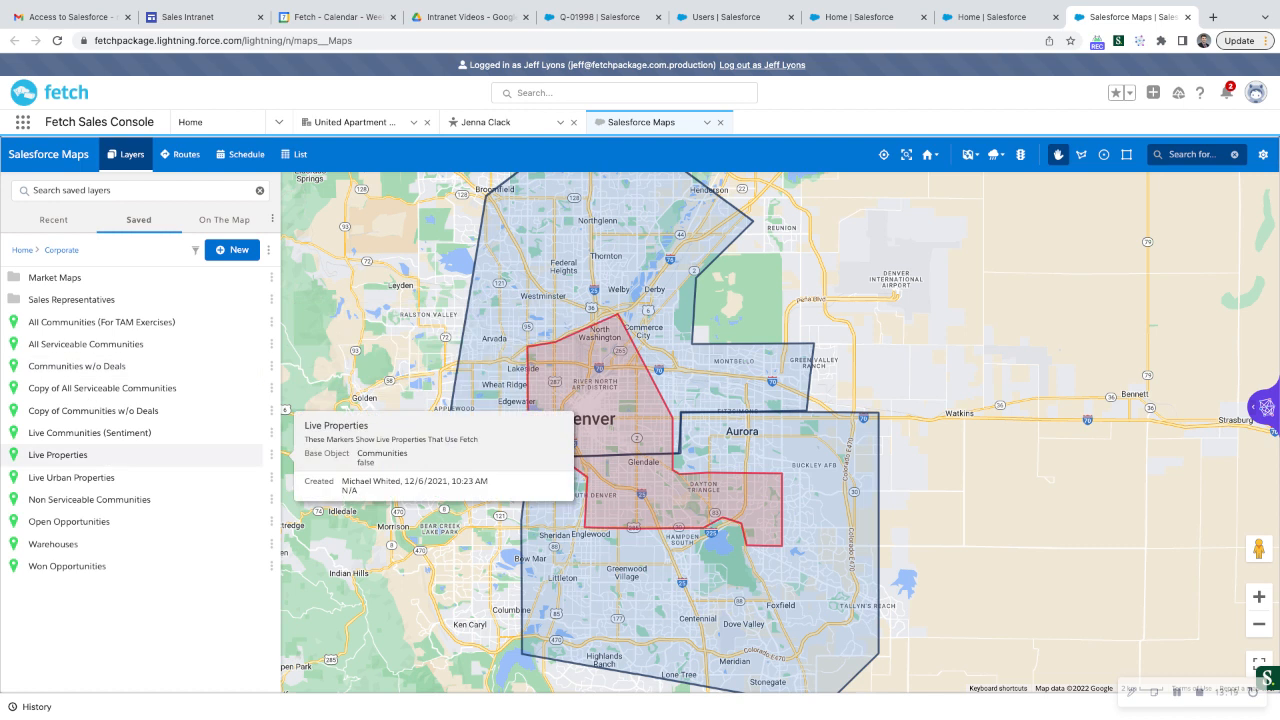
pyautogui.click(106, 455)
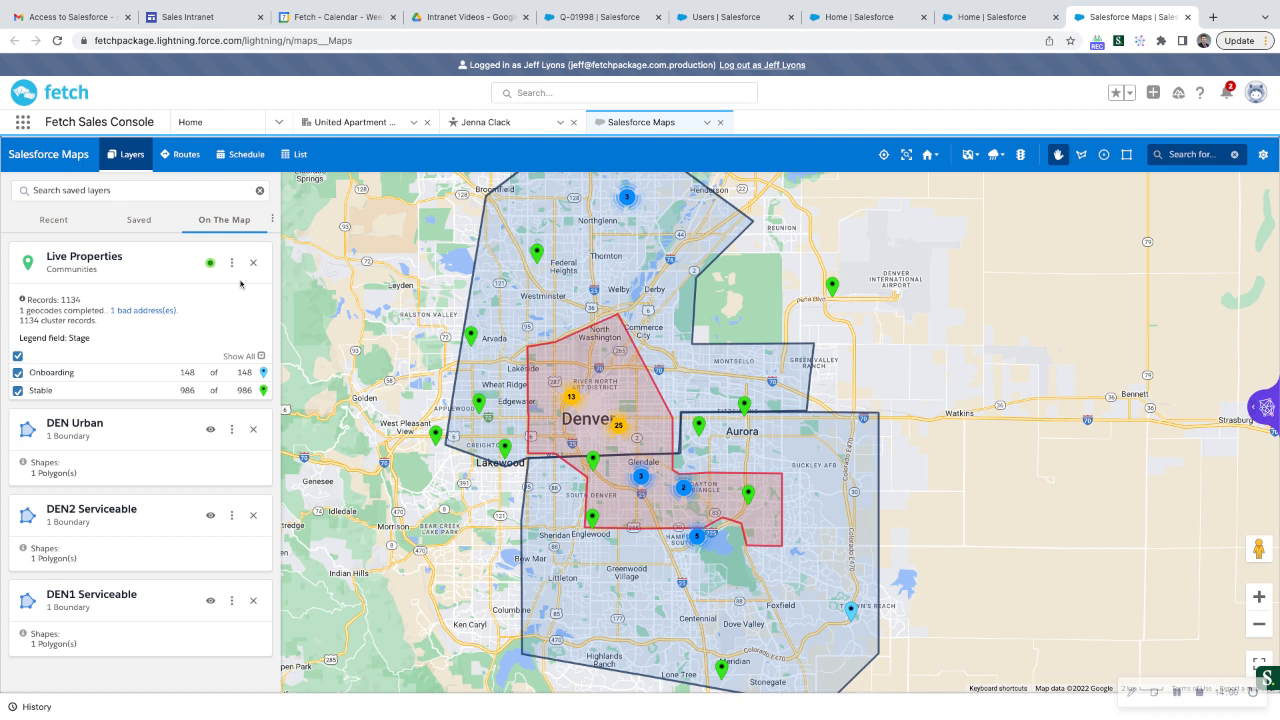
# Switch the Live Properties layer's display to render individual markers.
pyautogui.click(210, 265)
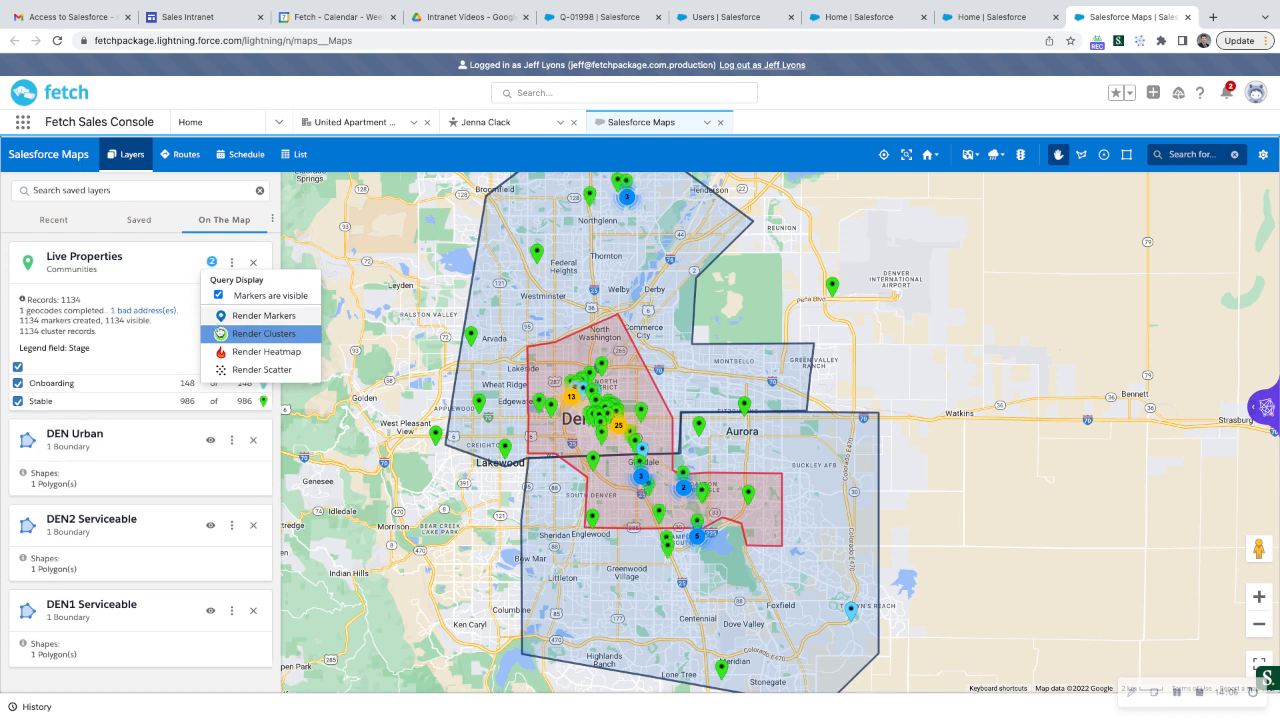
pyautogui.click(220, 334)
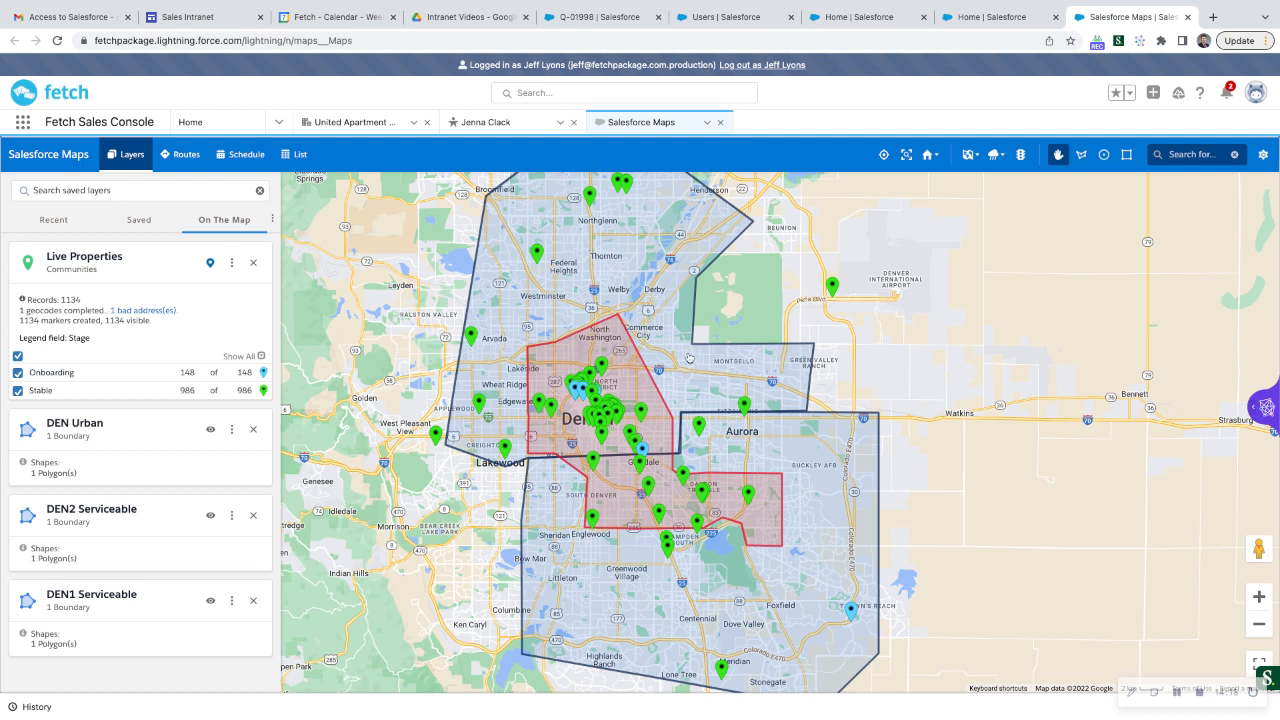
# Examine the Live Properties markers around Denver and across the country.
pyautogui.scroll(-1, 695, 383)
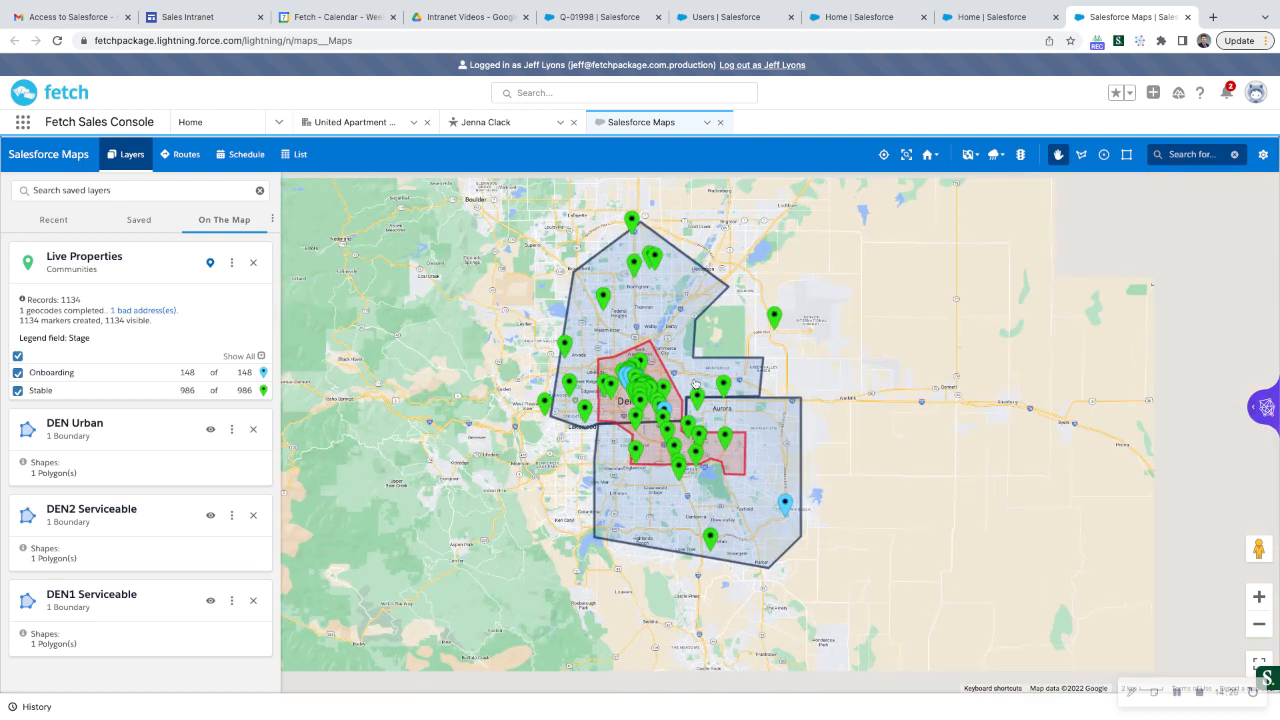
pyautogui.scroll(1, 690, 383)
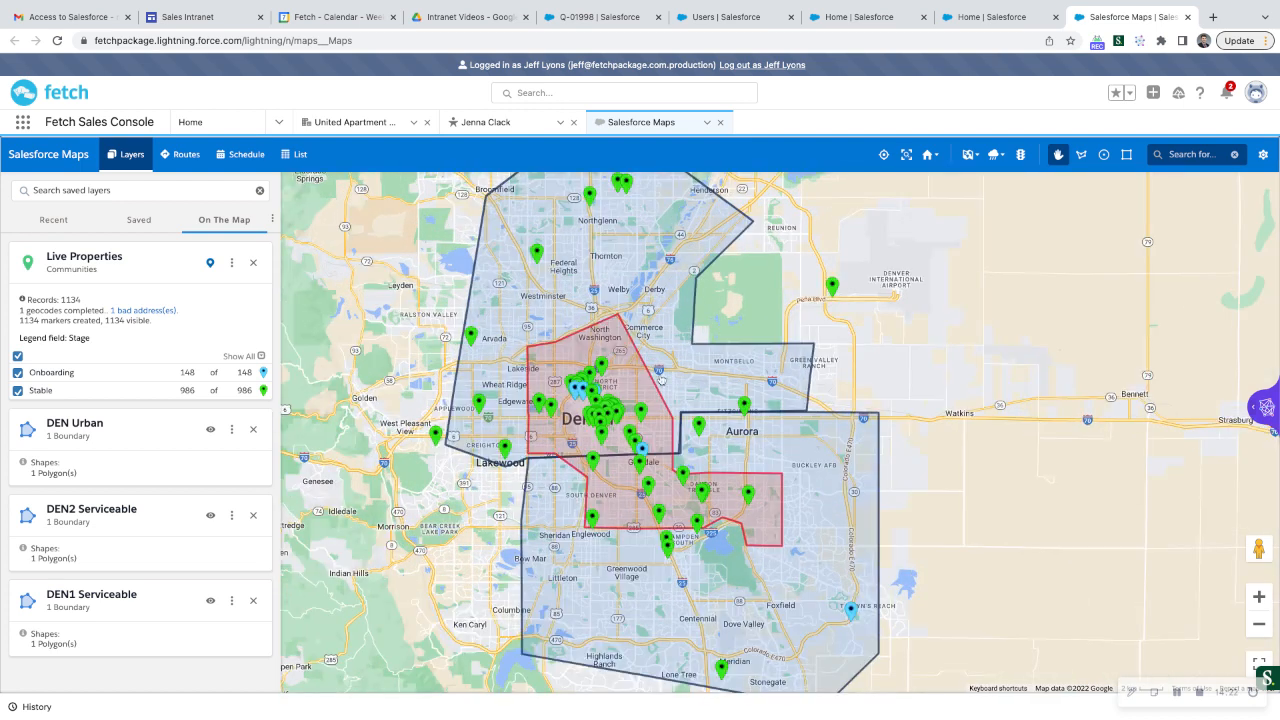
pyautogui.click(606, 370)
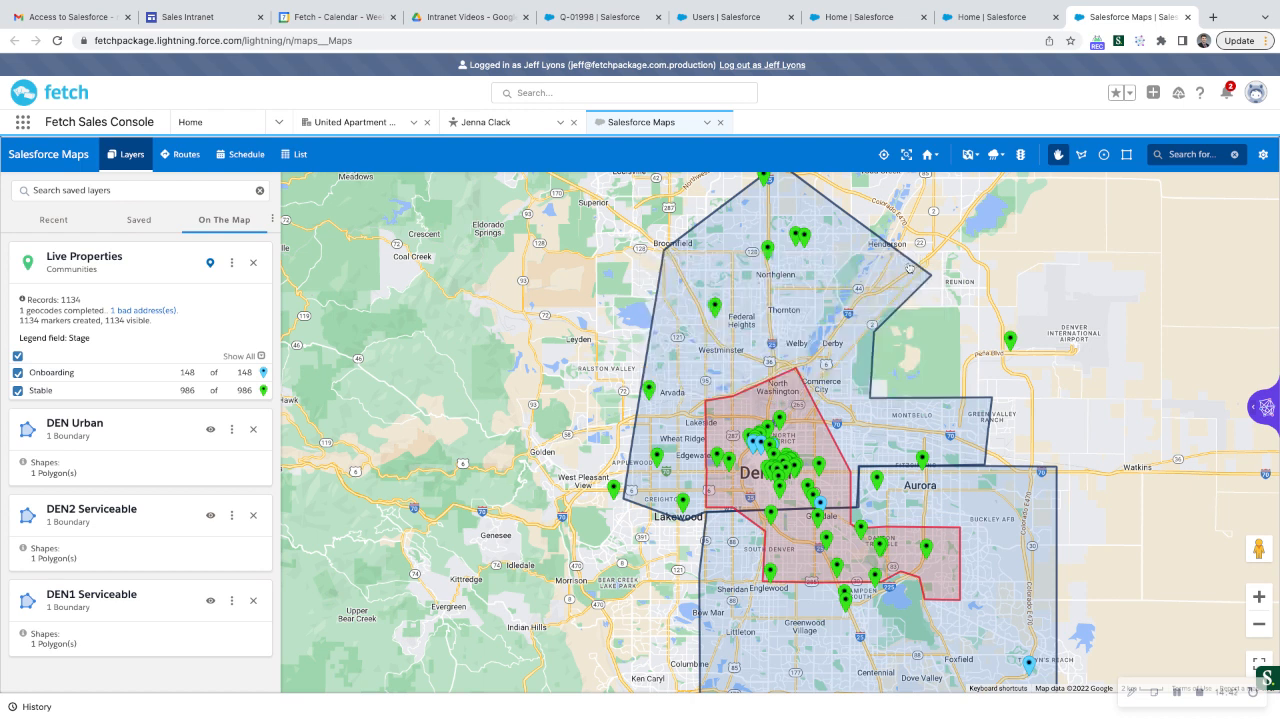
pyautogui.click(906, 263)
pyautogui.moveTo(868, 434); pyautogui.dragTo(815, 371)
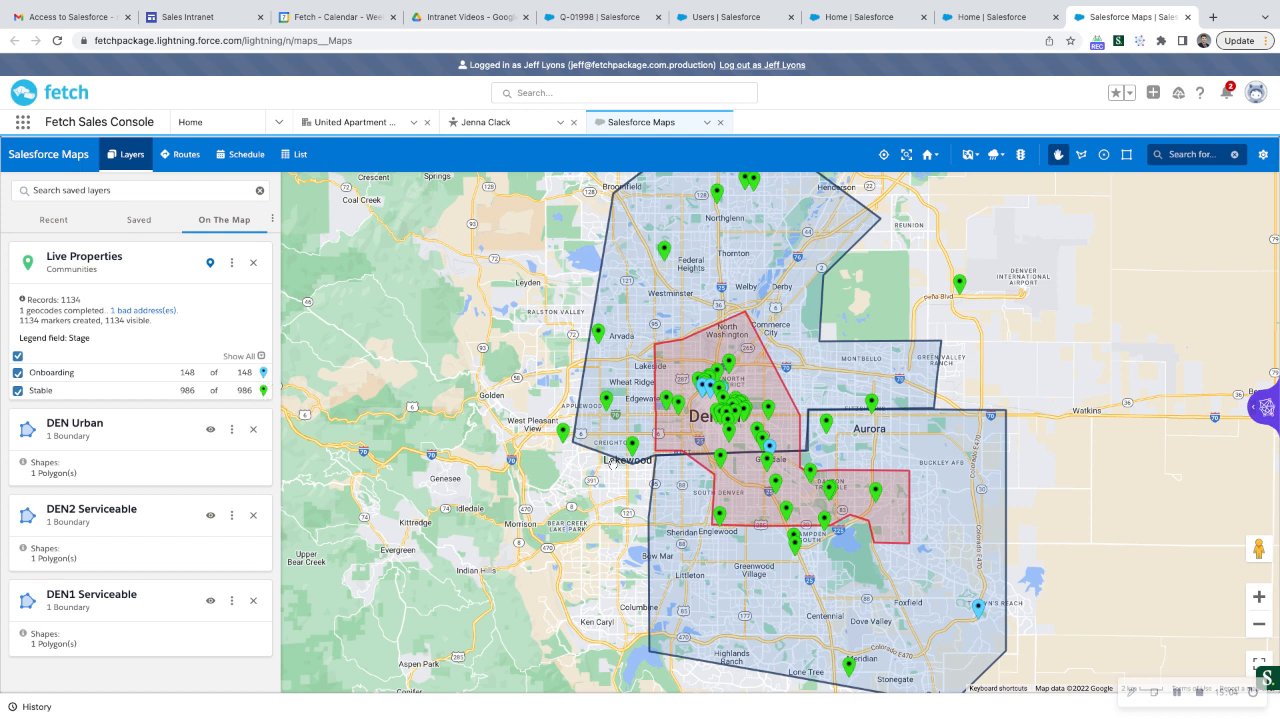
pyautogui.click(1259, 624)
pyautogui.click(1259, 624)
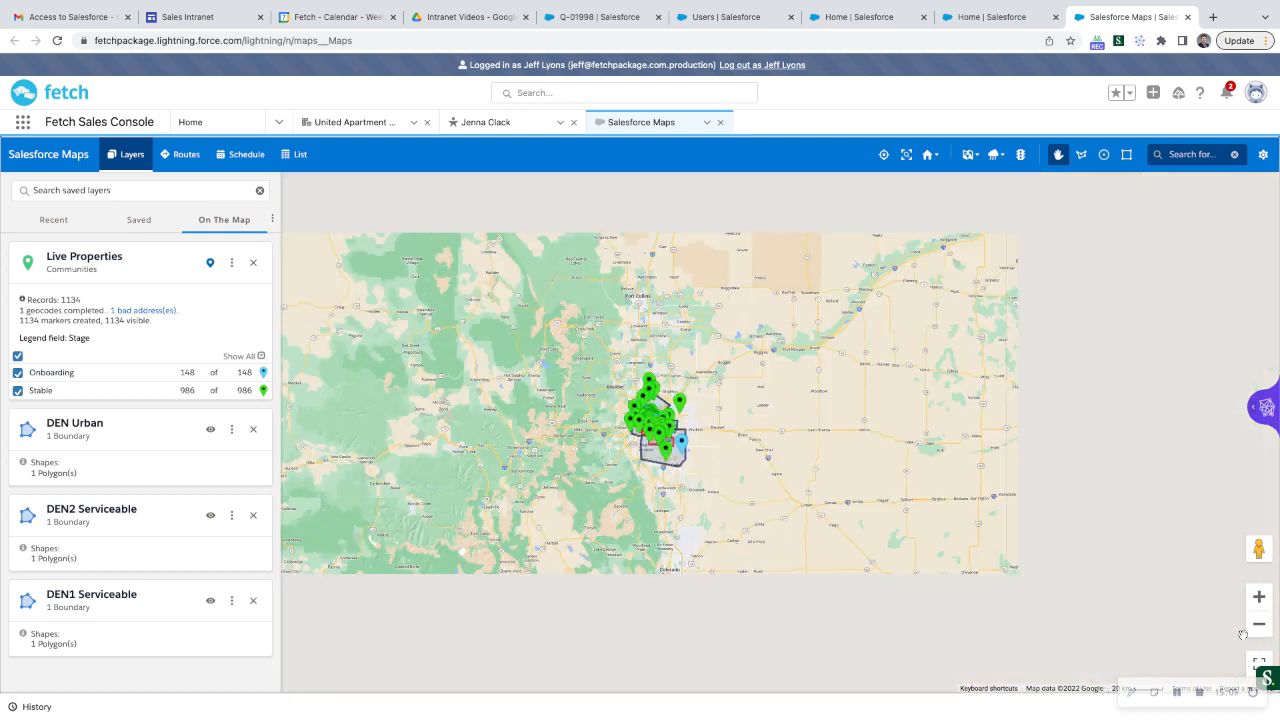
pyautogui.click(1258, 625)
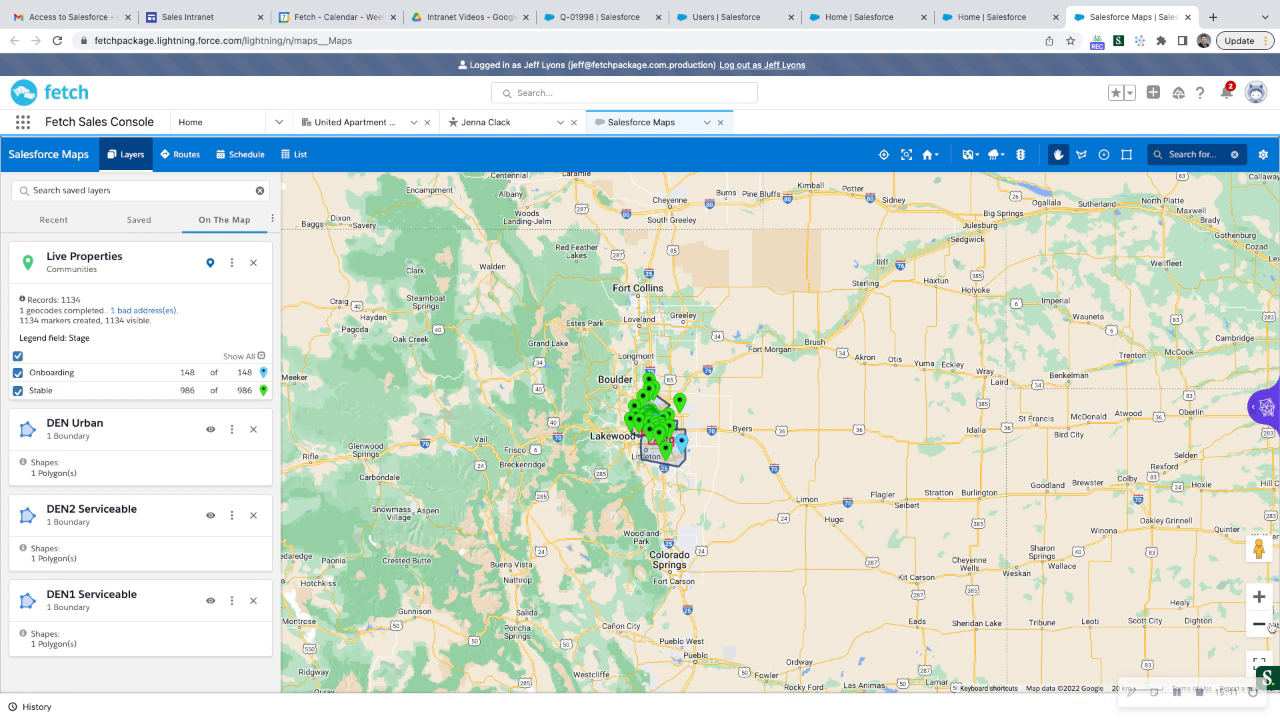
pyautogui.click(1261, 626)
pyautogui.click(1260, 625)
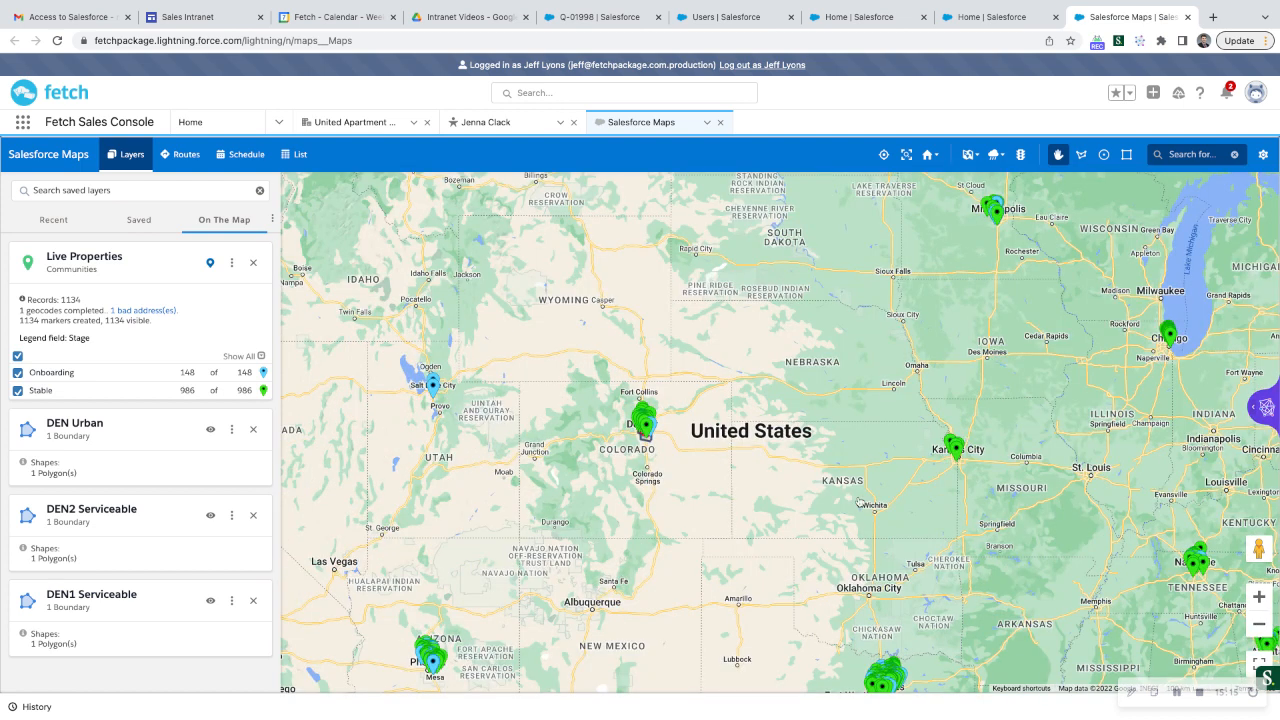
pyautogui.moveTo(858, 502); pyautogui.dragTo(898, 510)
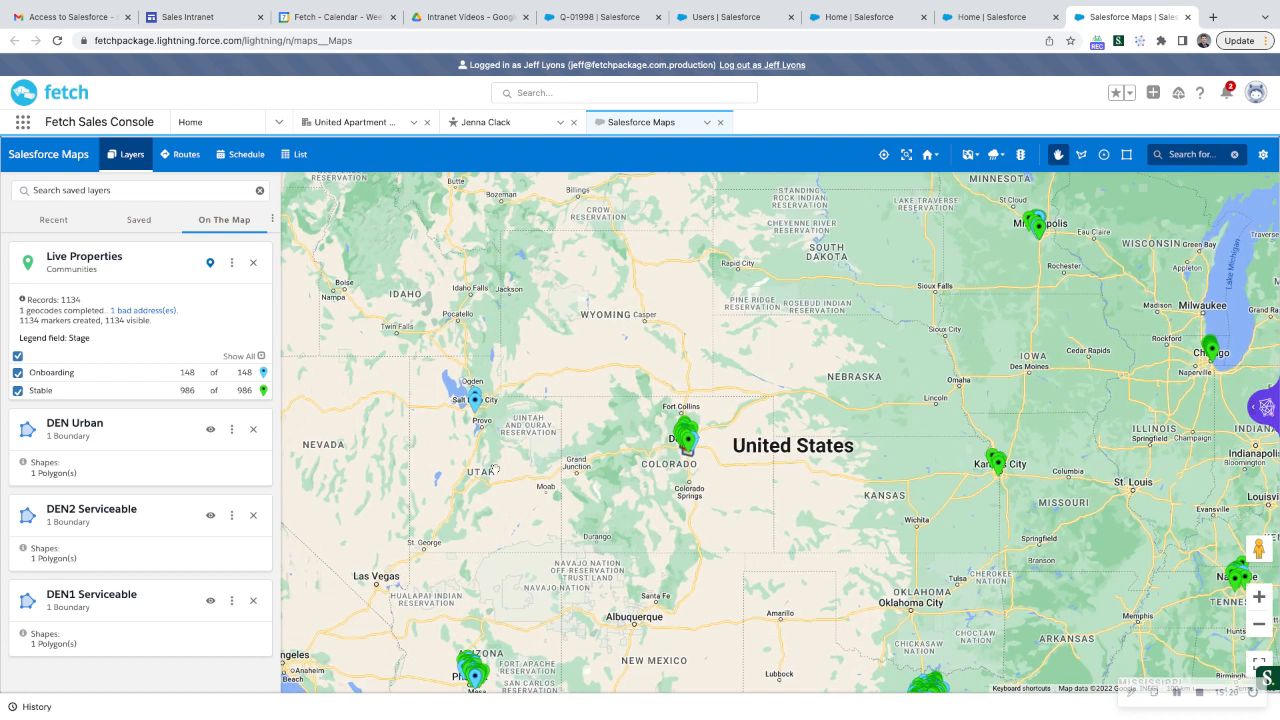
# Remove the Live Properties layer from the map.
pyautogui.click(232, 429)
pyautogui.click(272, 481)
pyautogui.click(232, 429)
pyautogui.click(240, 479)
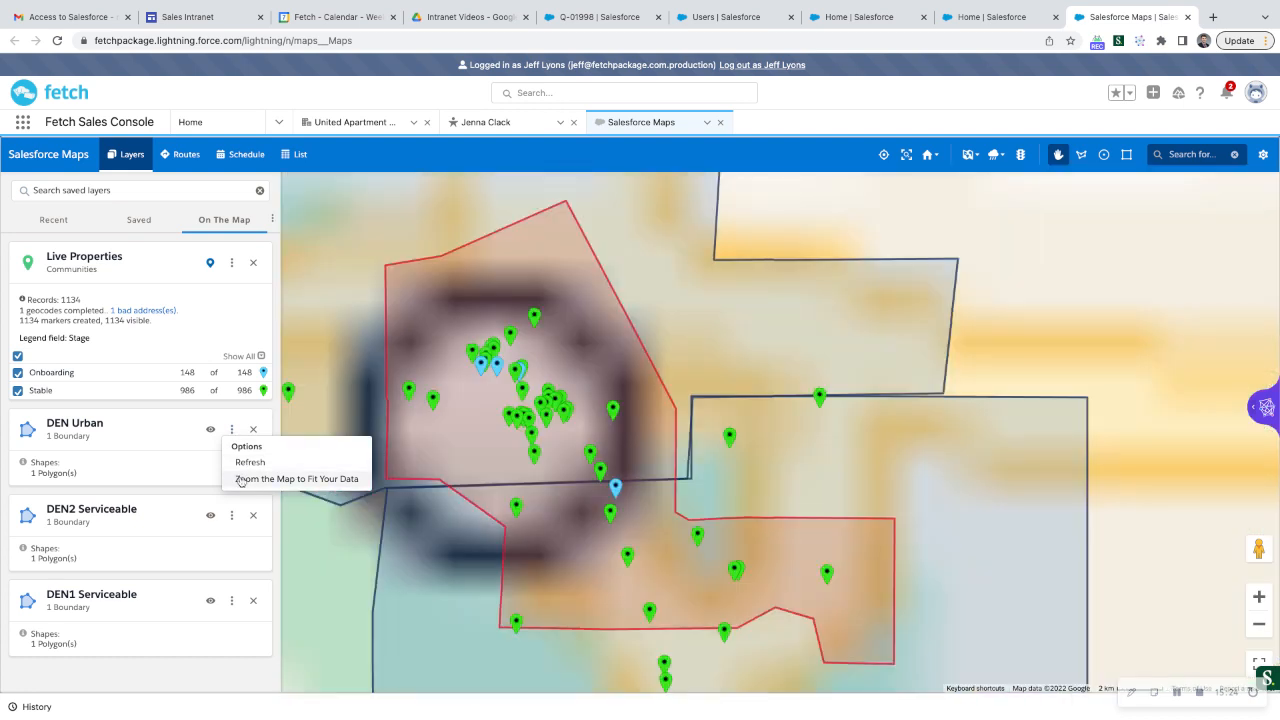
pyautogui.click(1259, 624)
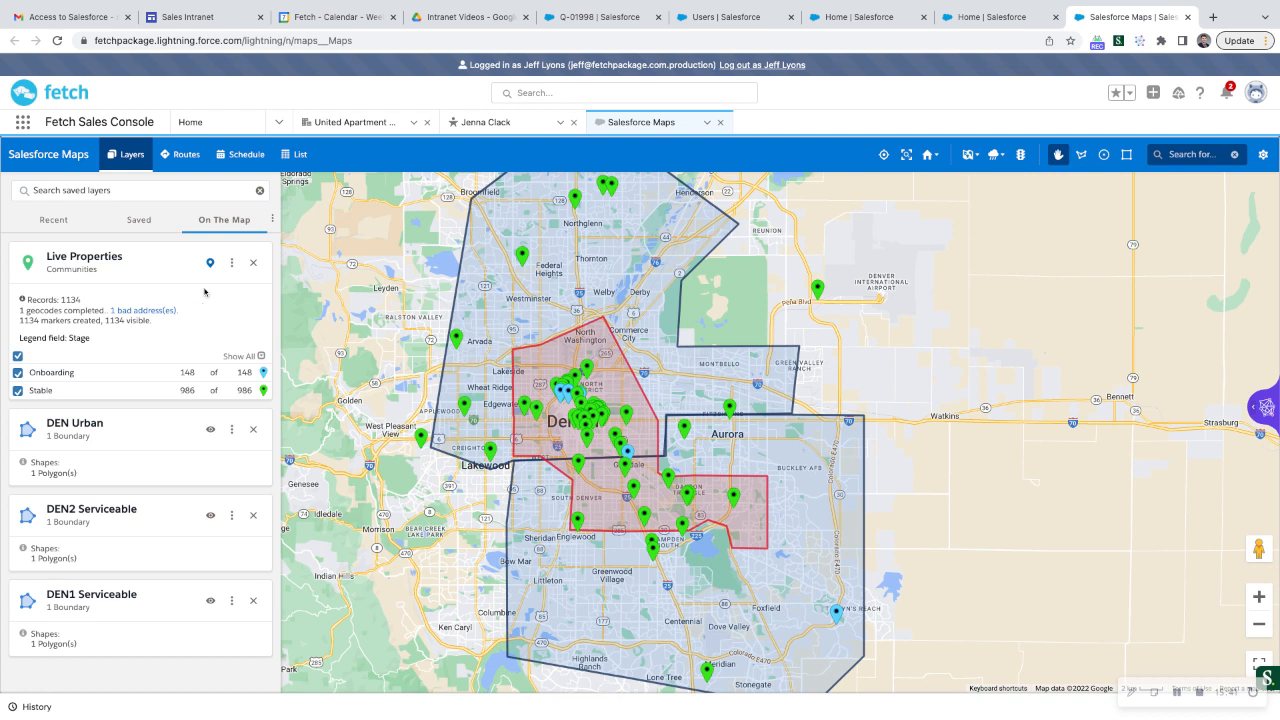
pyautogui.click(253, 265)
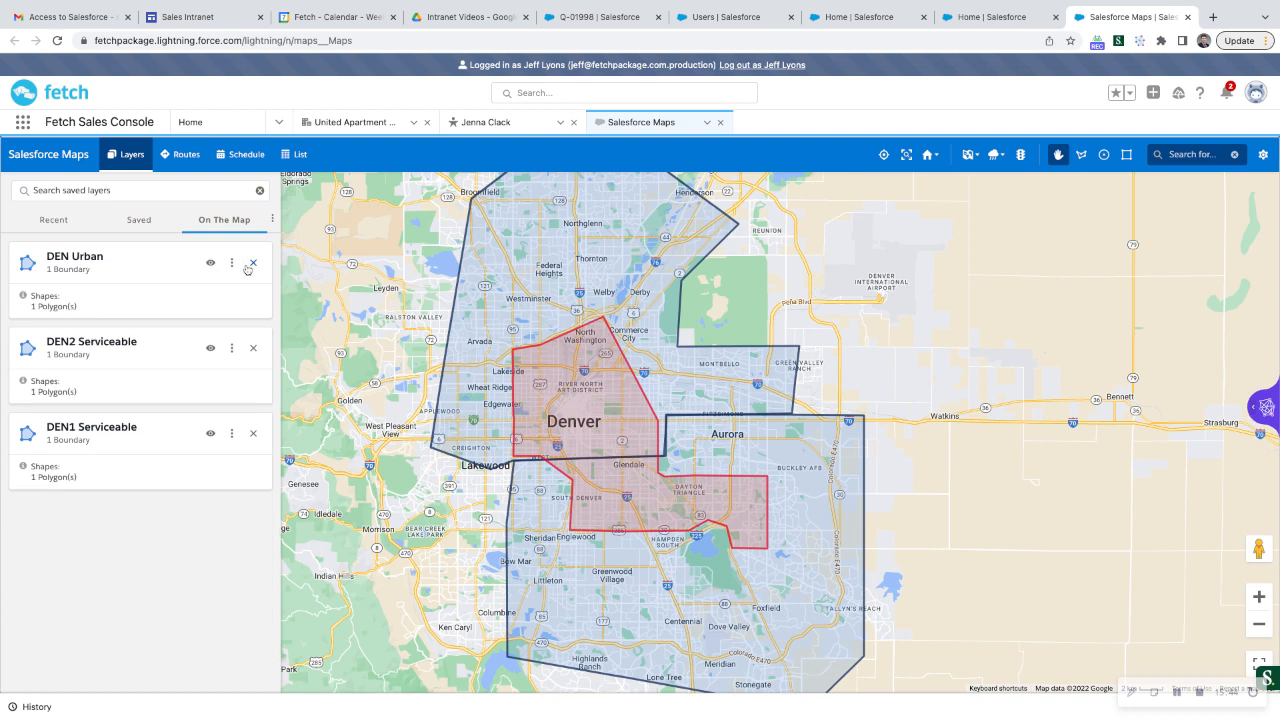
# Plot the saved All Serviceable Communities layer from the Corporate folder and render it as individual markers.
pyautogui.click(136, 224)
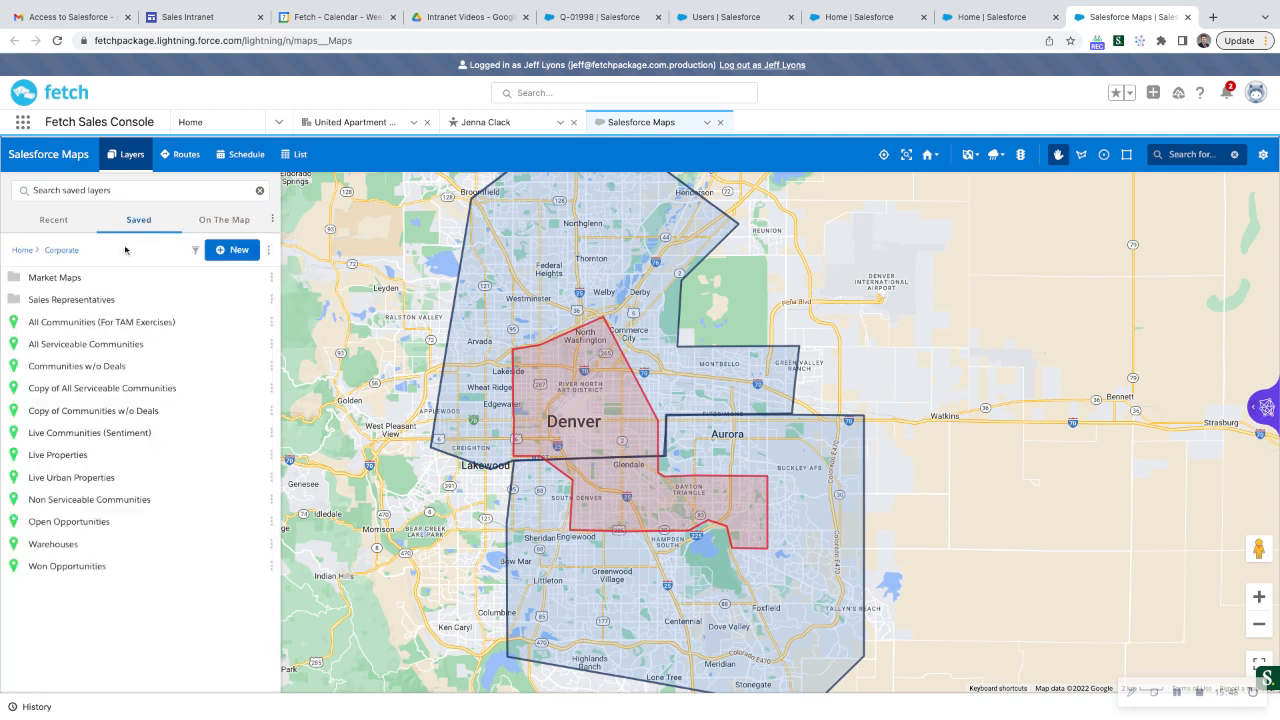
pyautogui.click(117, 350)
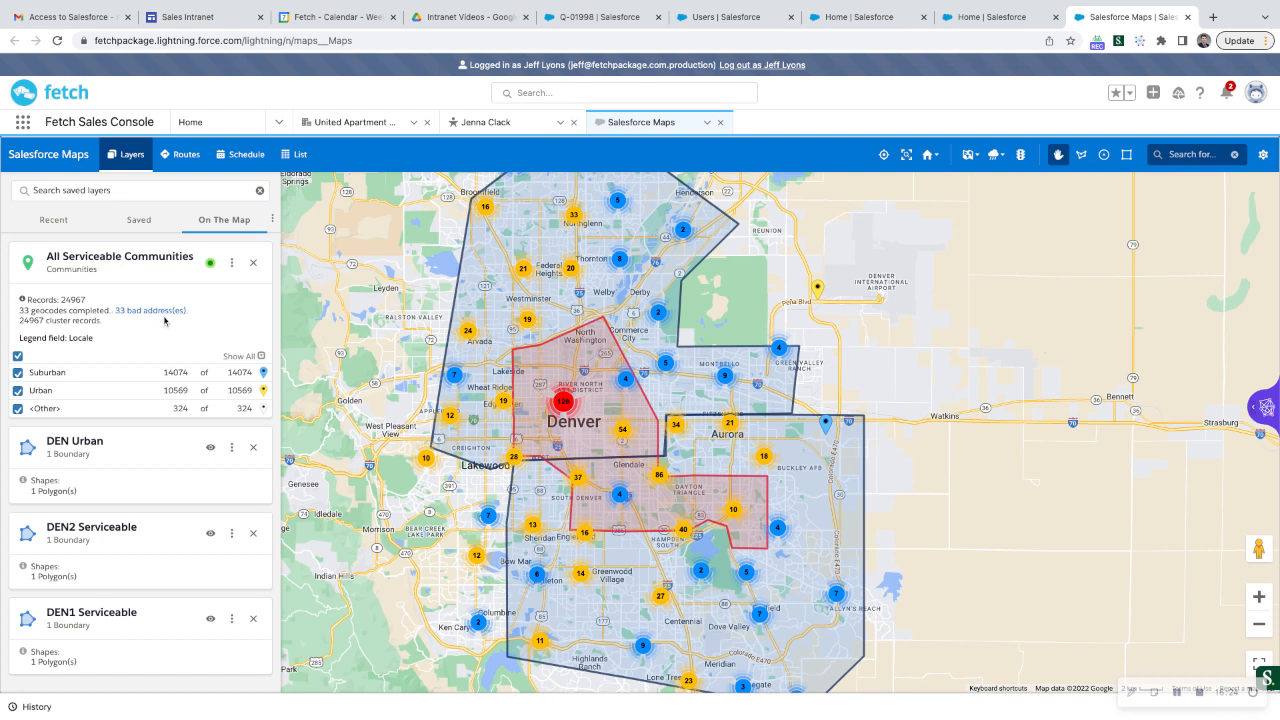
pyautogui.click(211, 264)
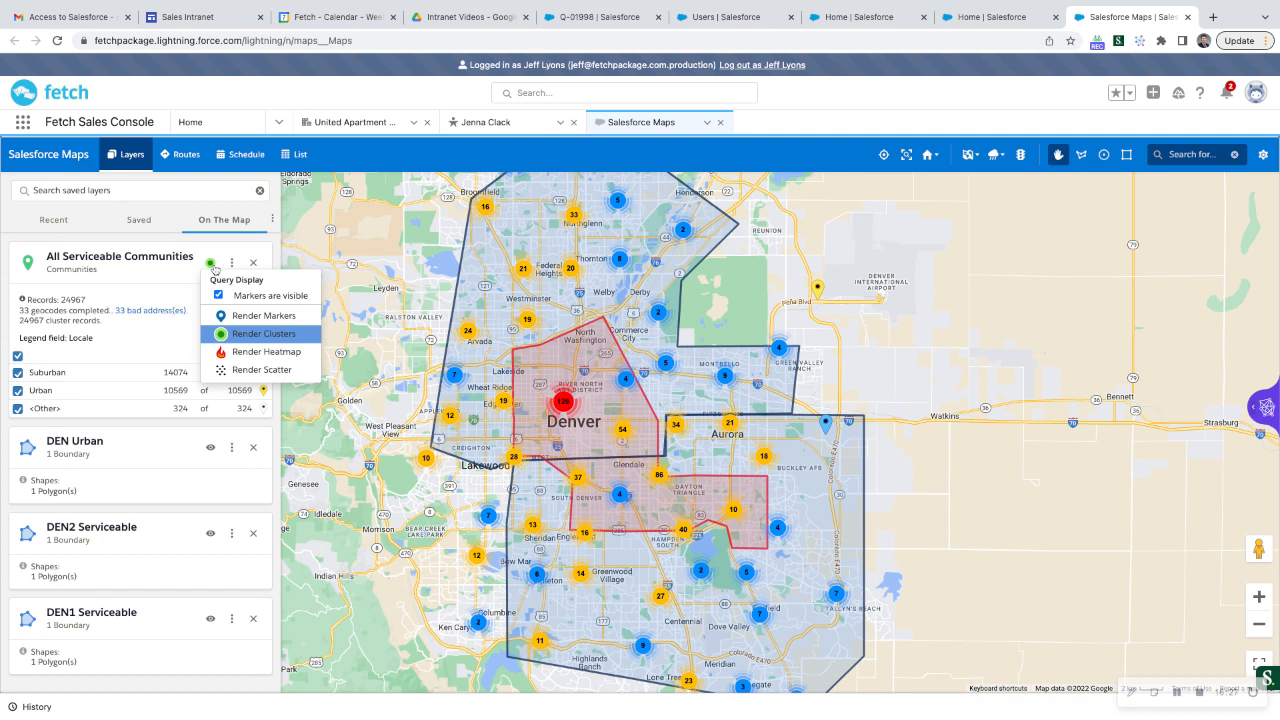
pyautogui.click(222, 316)
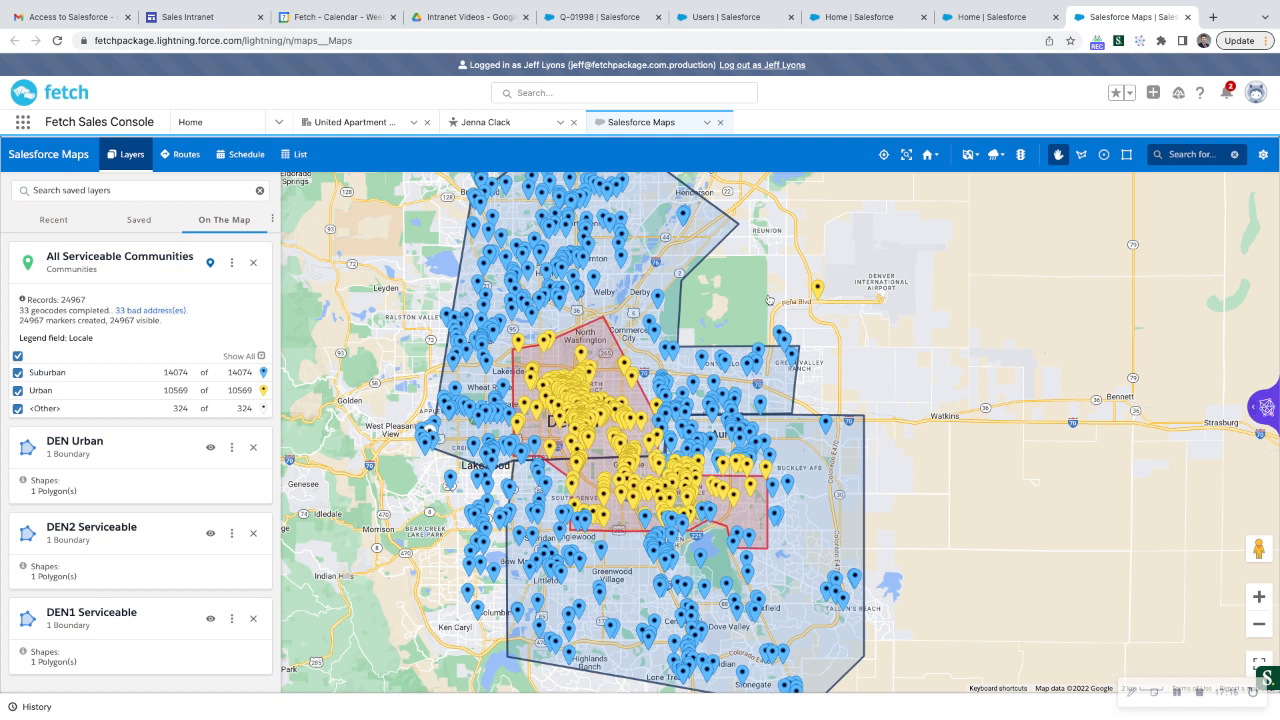
# Limit the DEN2 Serviceable boundary to show only markers inside its shape.
pyautogui.moveTo(203, 531)
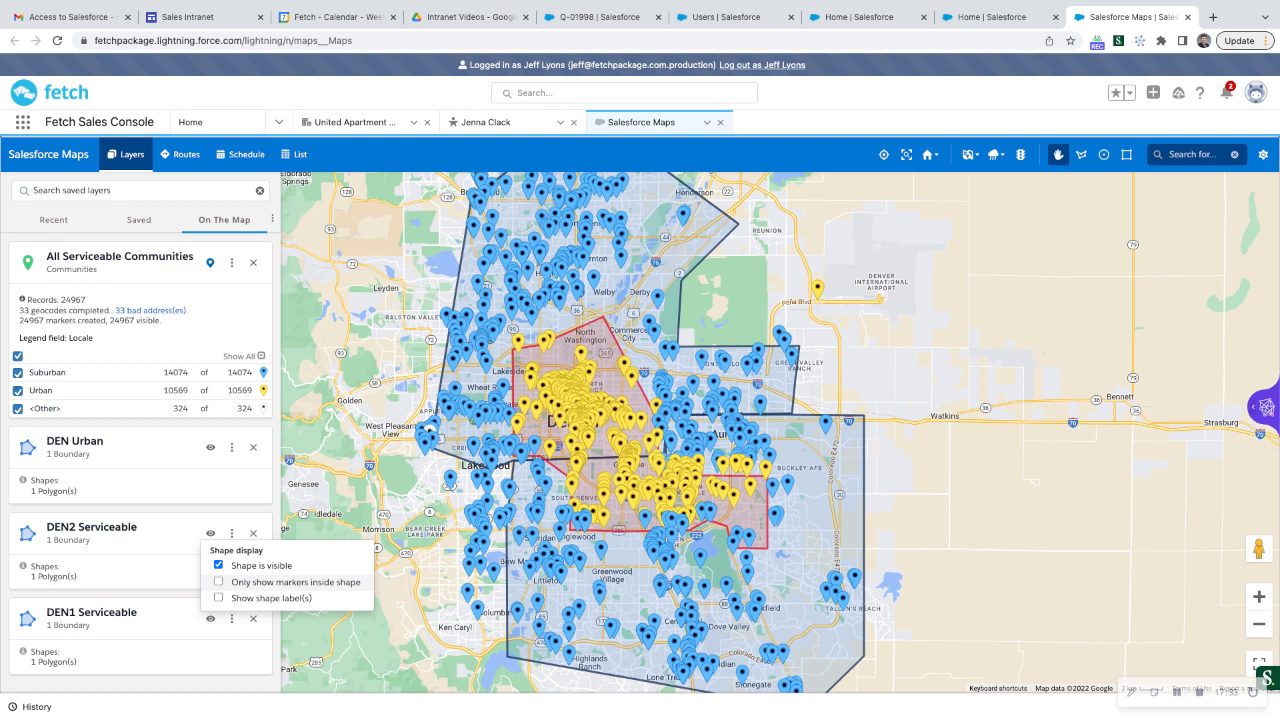
pyautogui.click(219, 581)
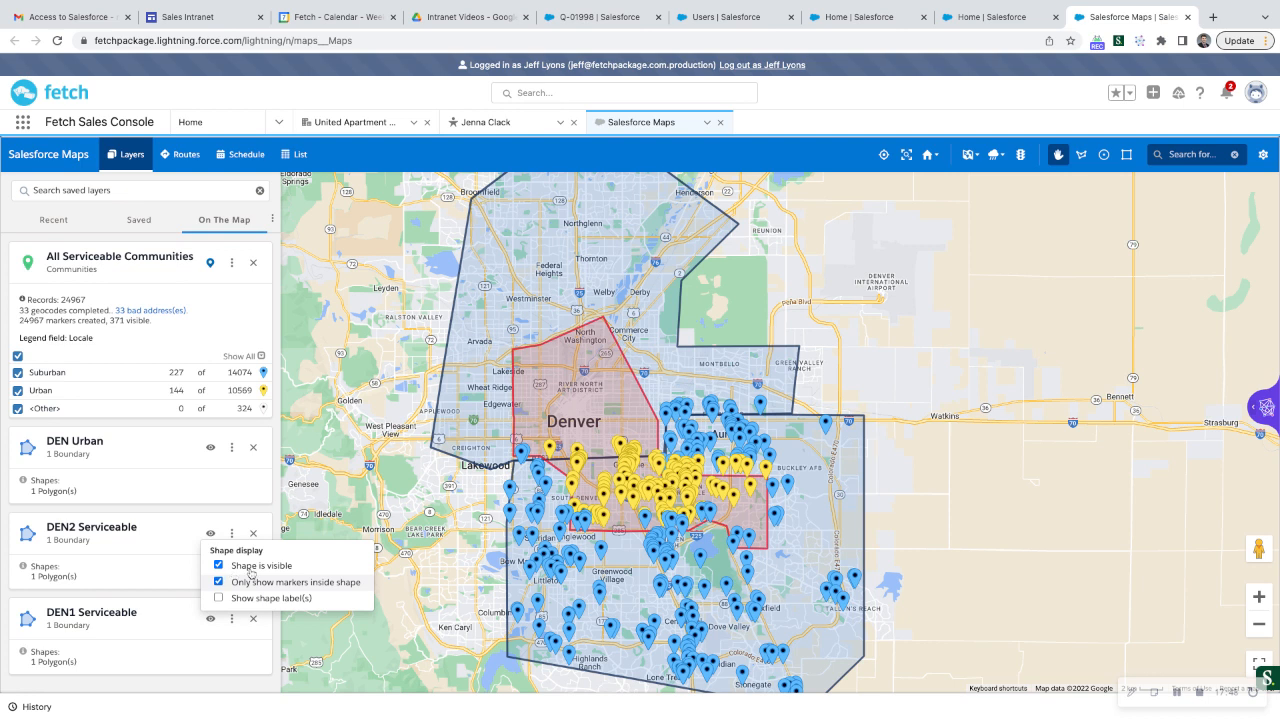
# Inspect a community marker's details and the list view of visible community records.
pyautogui.click(699, 558)
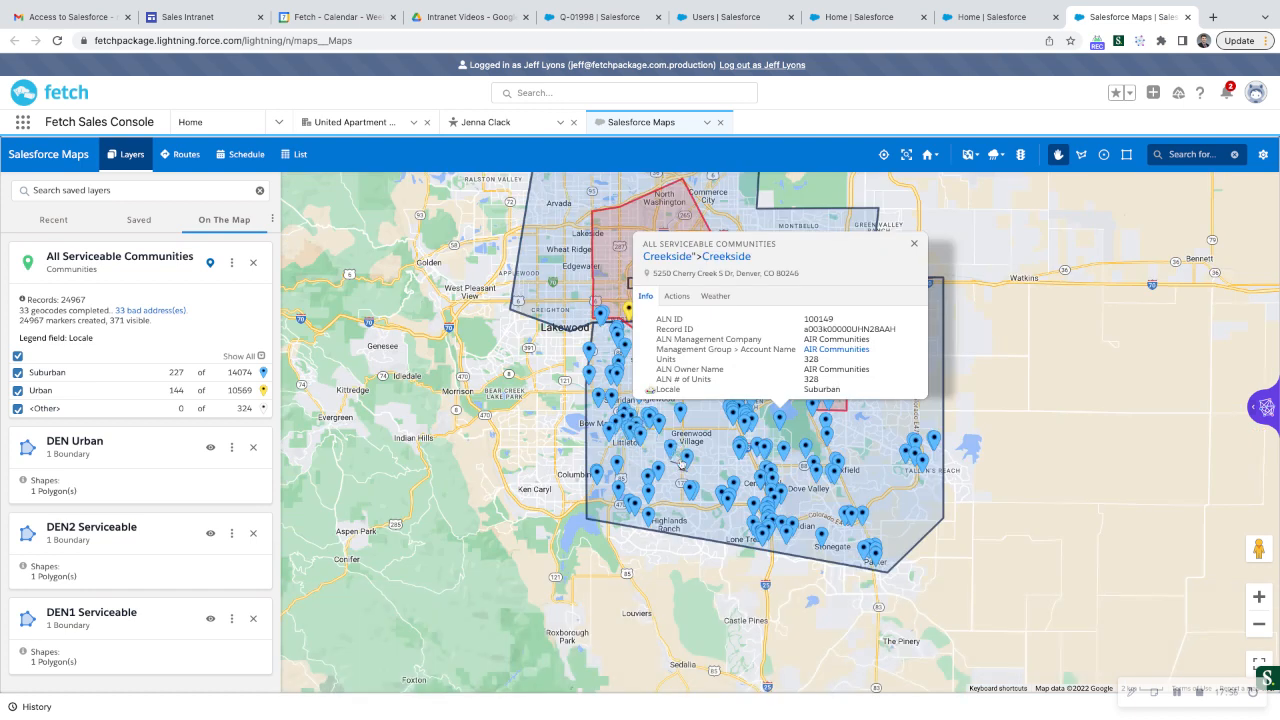
pyautogui.click(913, 245)
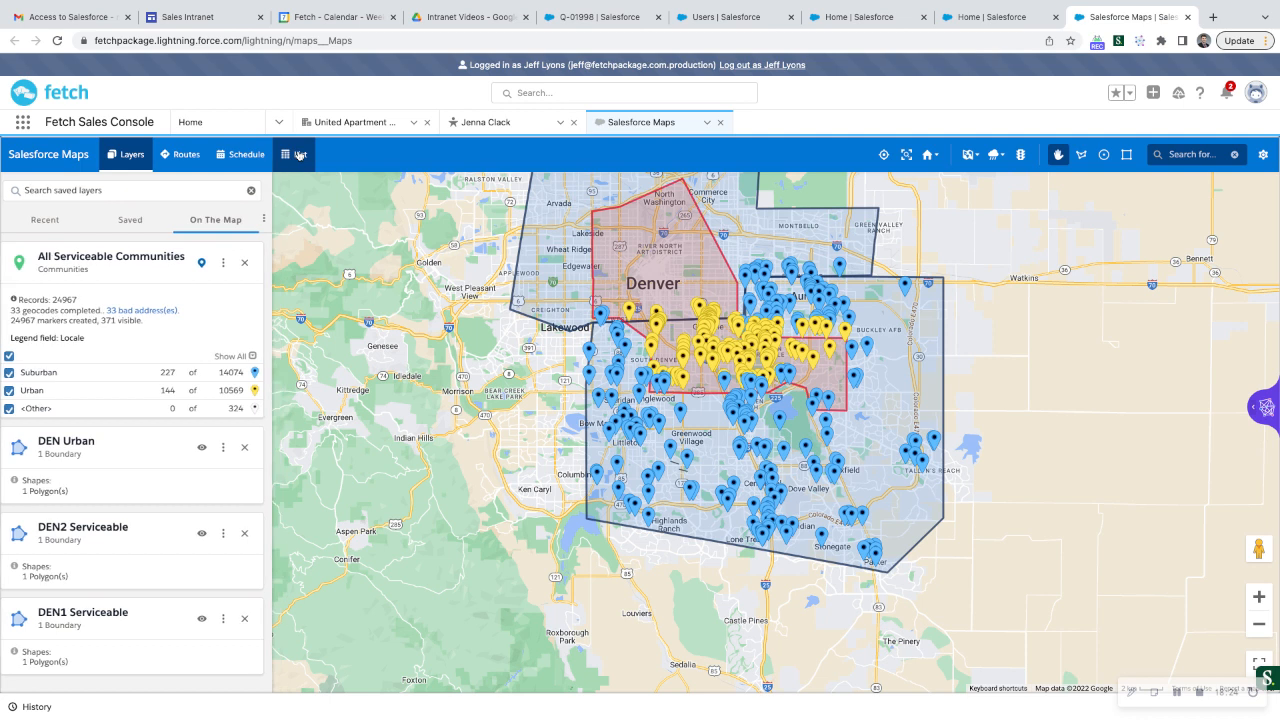
pyautogui.click(299, 156)
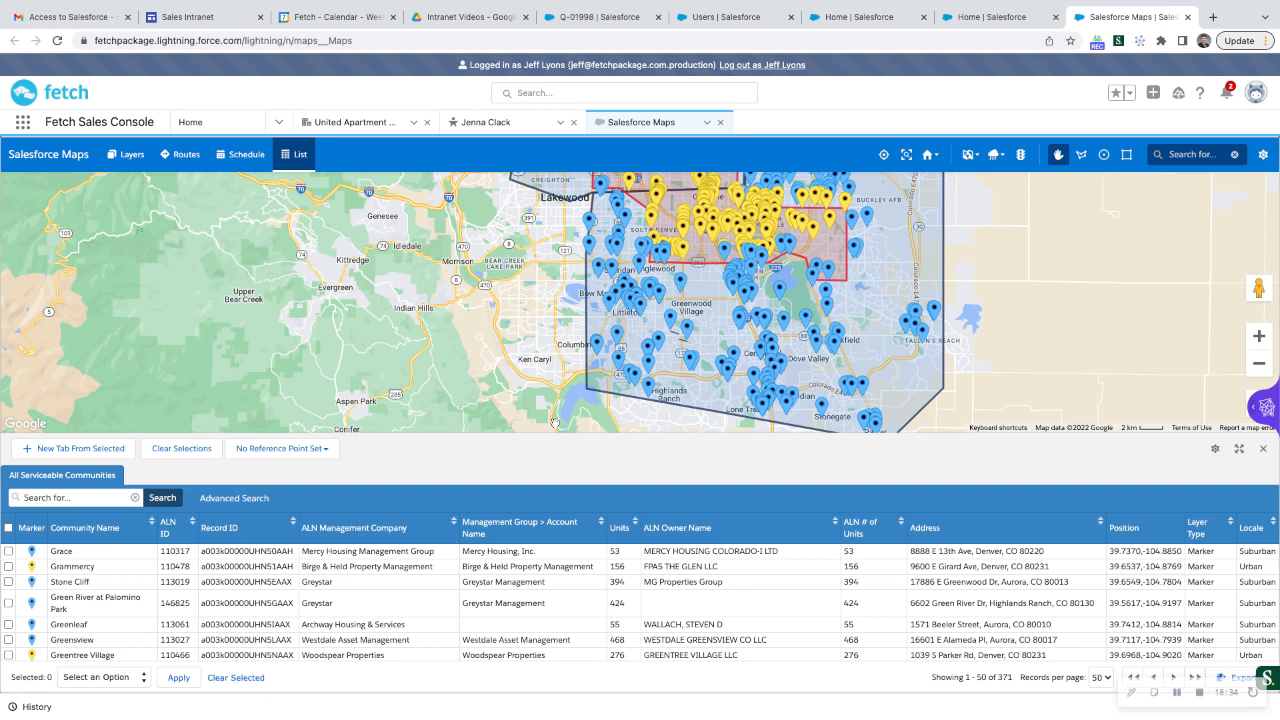
pyautogui.doubleClick(1003, 677)
pyautogui.click(122, 154)
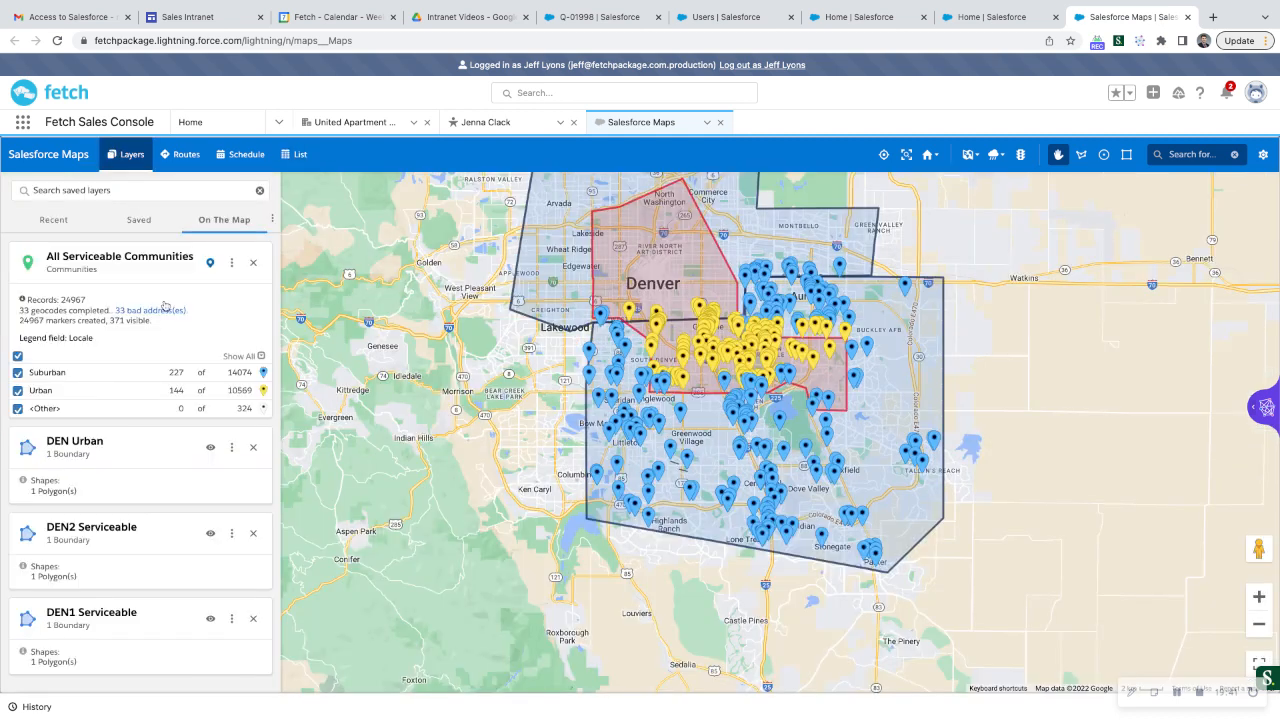
# Remove the All Serviceable Communities layer and plot all layers in the ATX market maps folder.
pyautogui.click(252, 264)
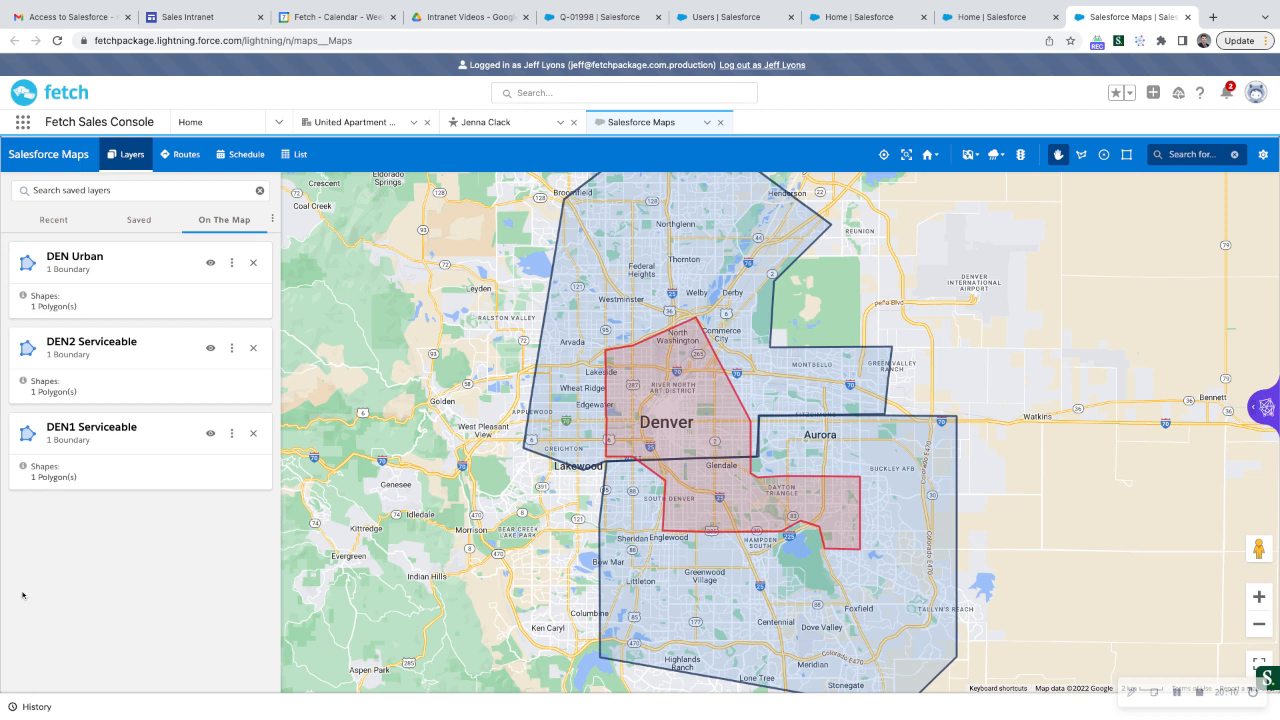
pyautogui.click(155, 229)
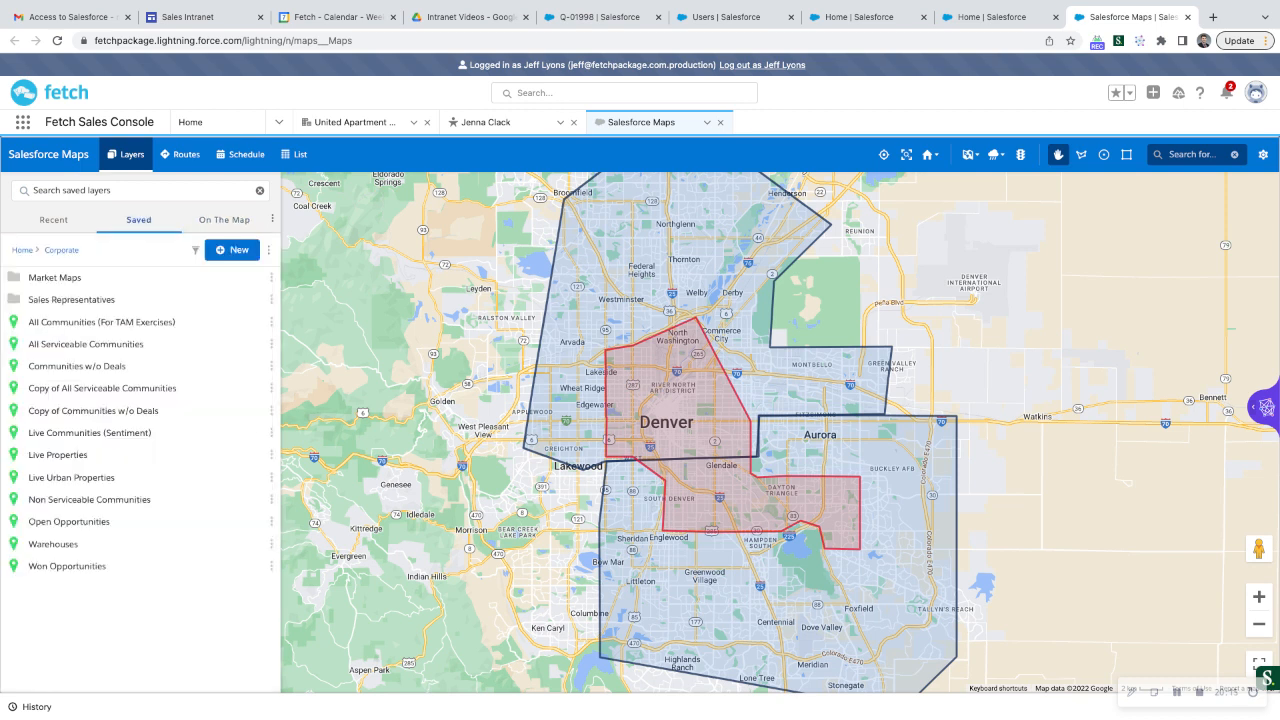
pyautogui.click(163, 287)
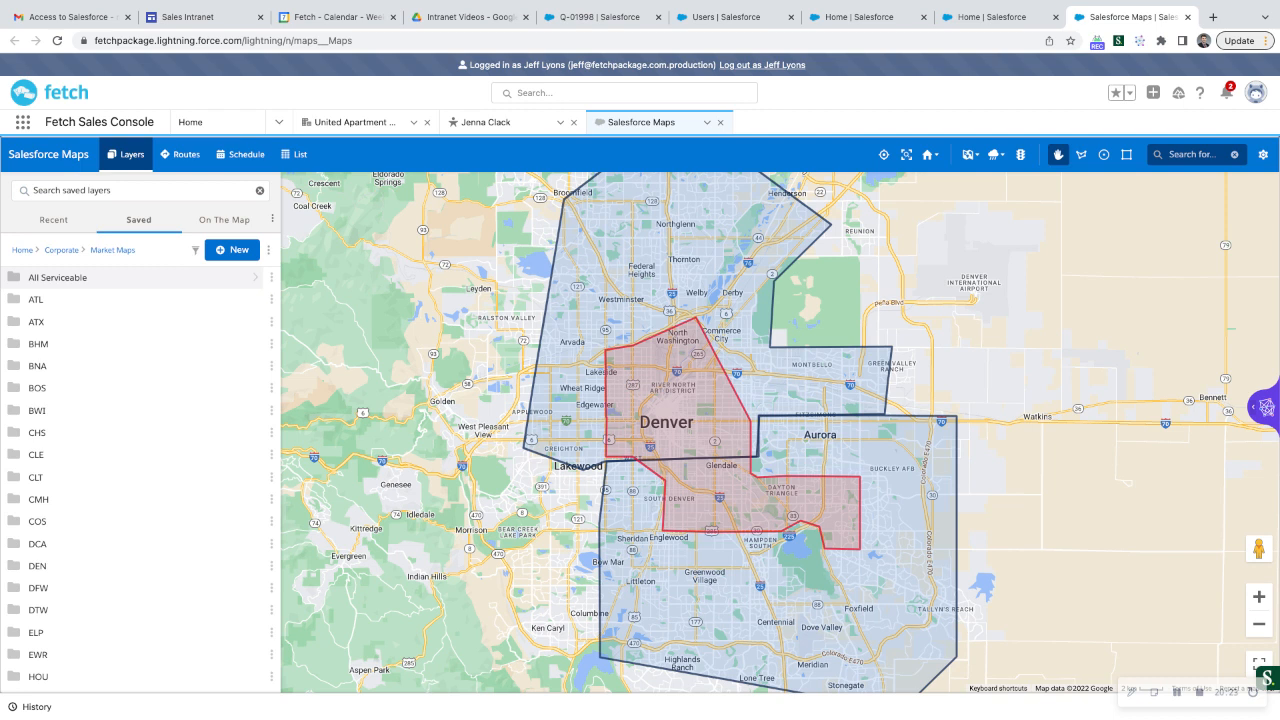
pyautogui.click(270, 322)
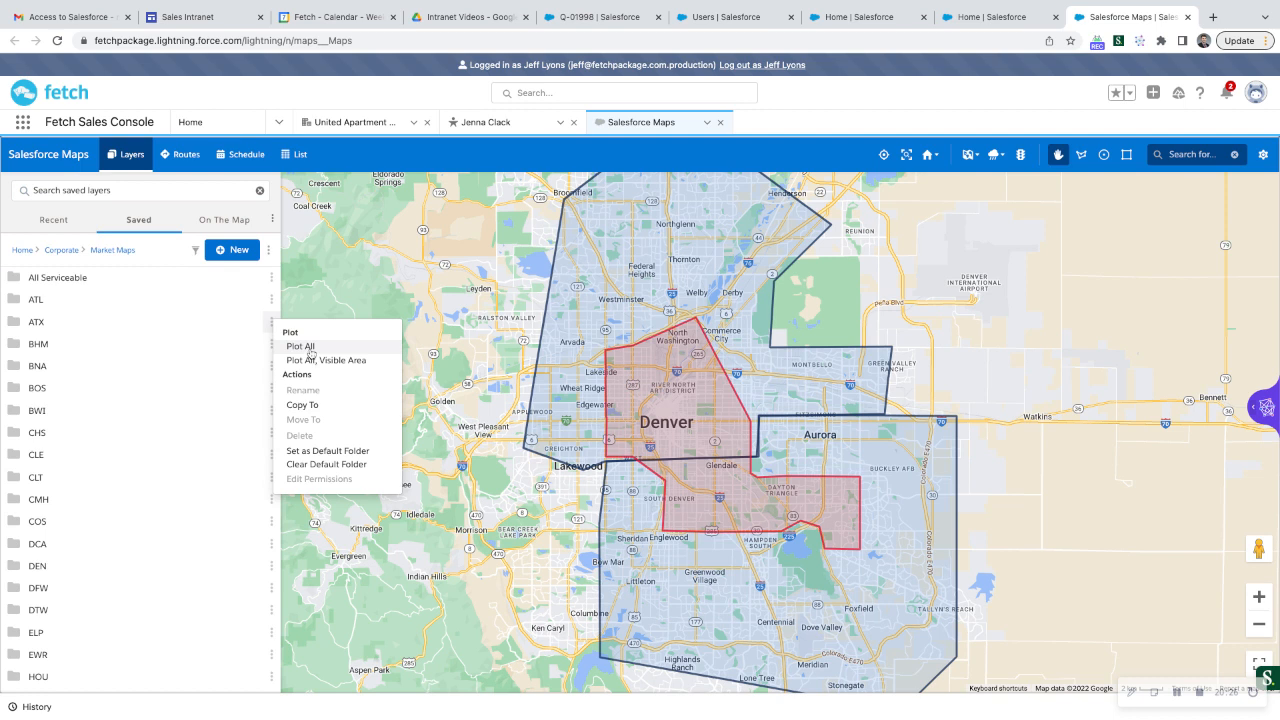
pyautogui.click(301, 346)
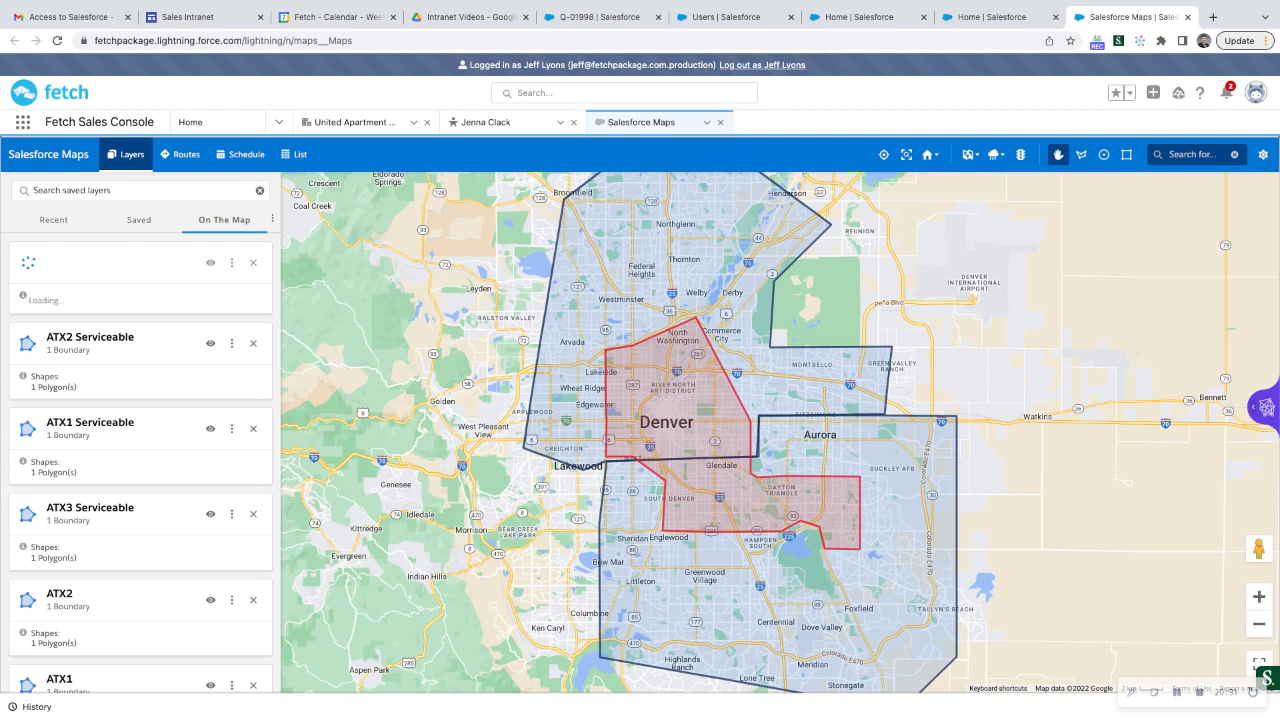
# Zoom to the ATX2 Serviceable boundary and remove the ATX2 and ATX1 boundary layers from the map.
pyautogui.click(232, 344)
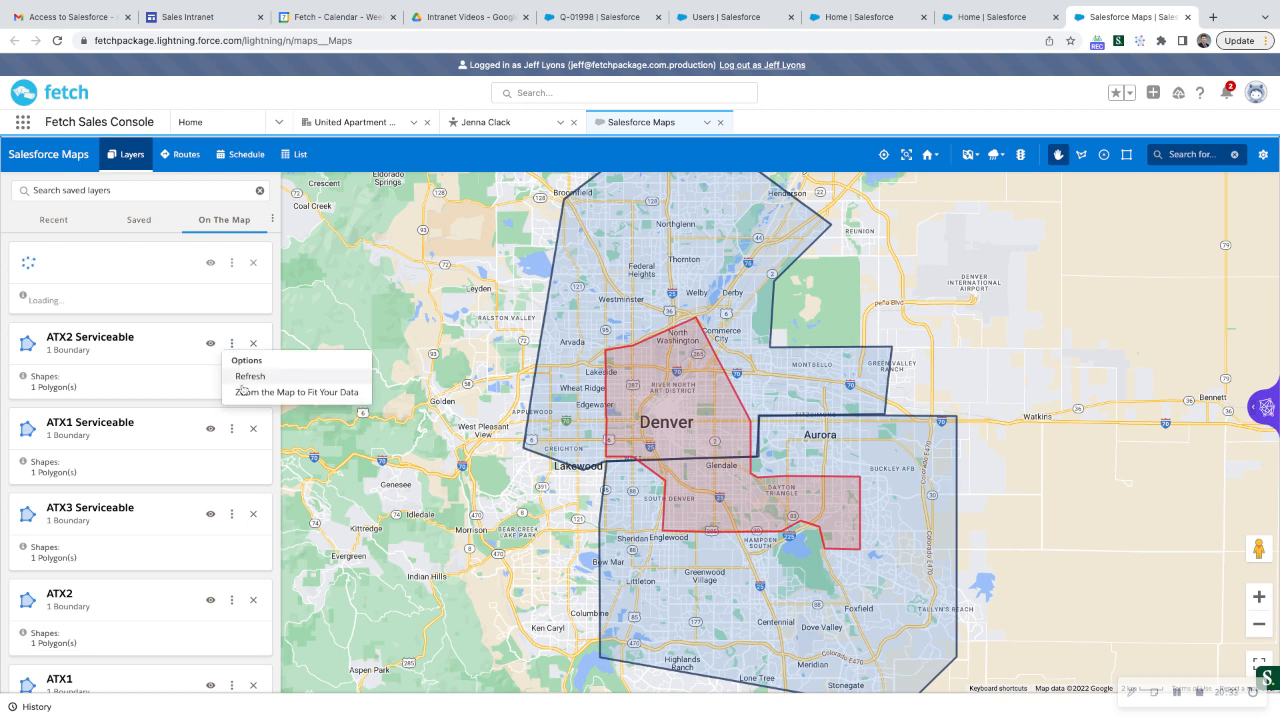
pyautogui.click(296, 392)
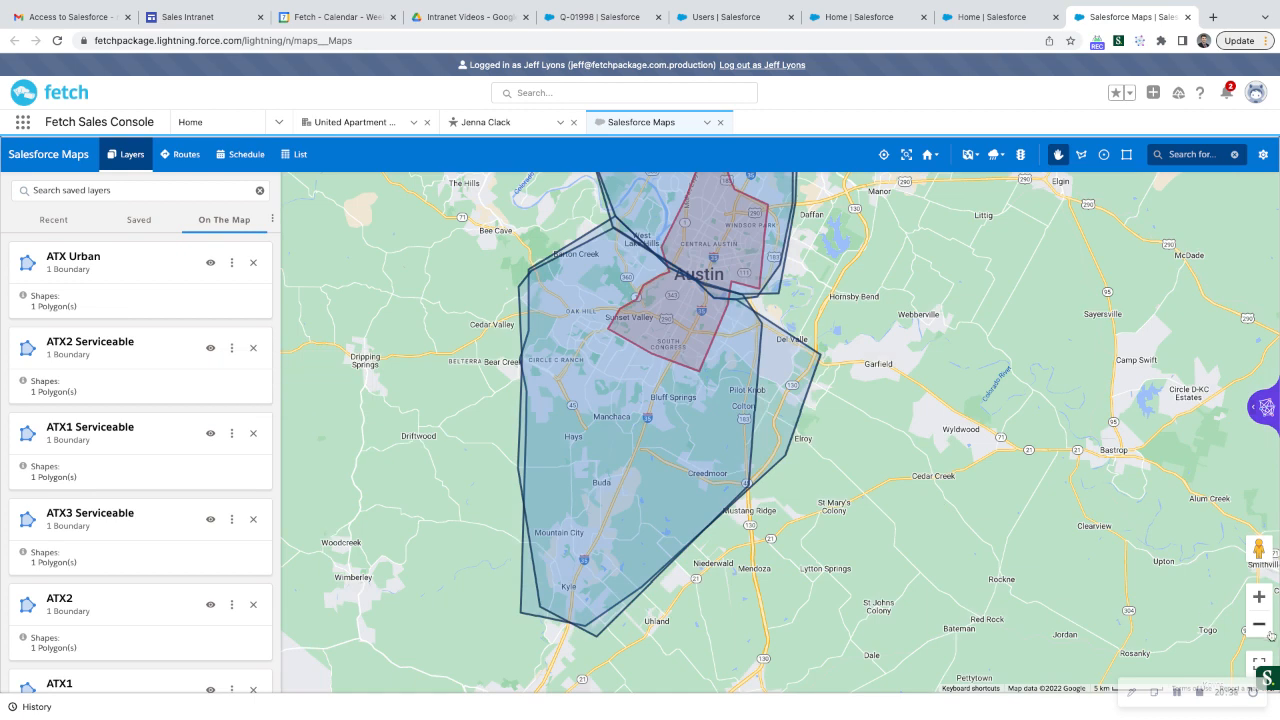
pyautogui.click(1259, 625)
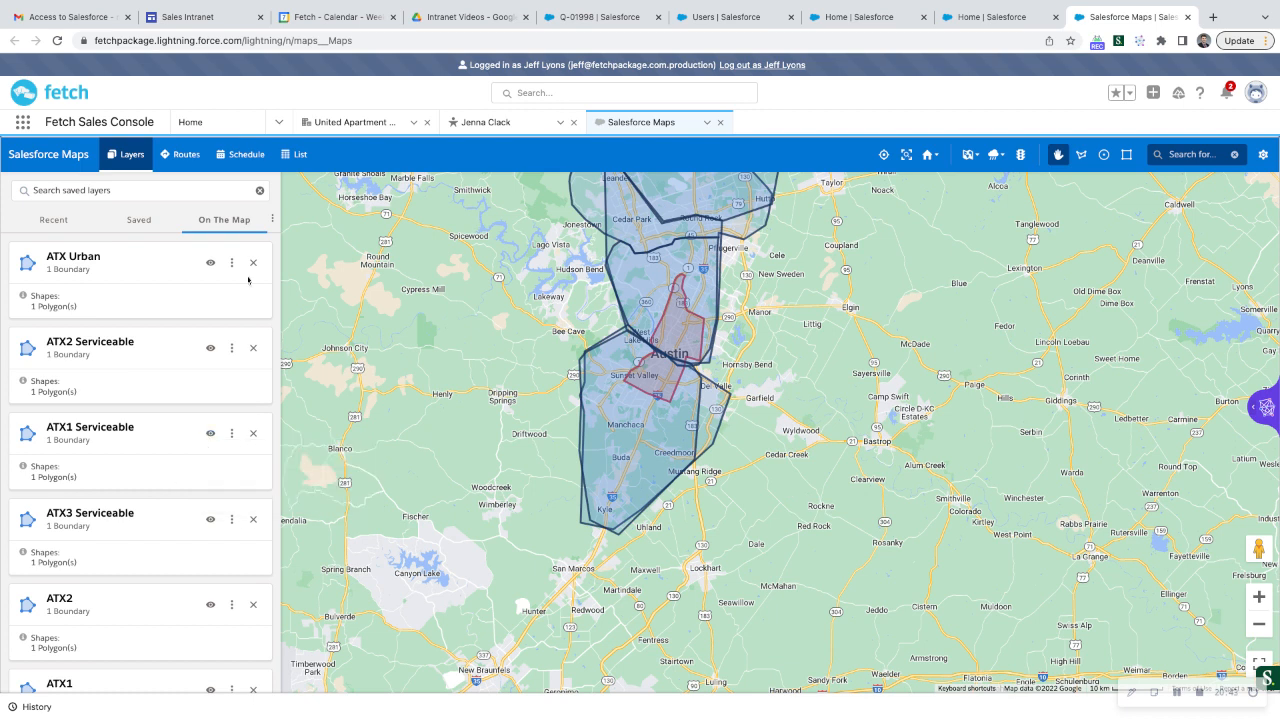
pyautogui.scroll(-1, 215, 480)
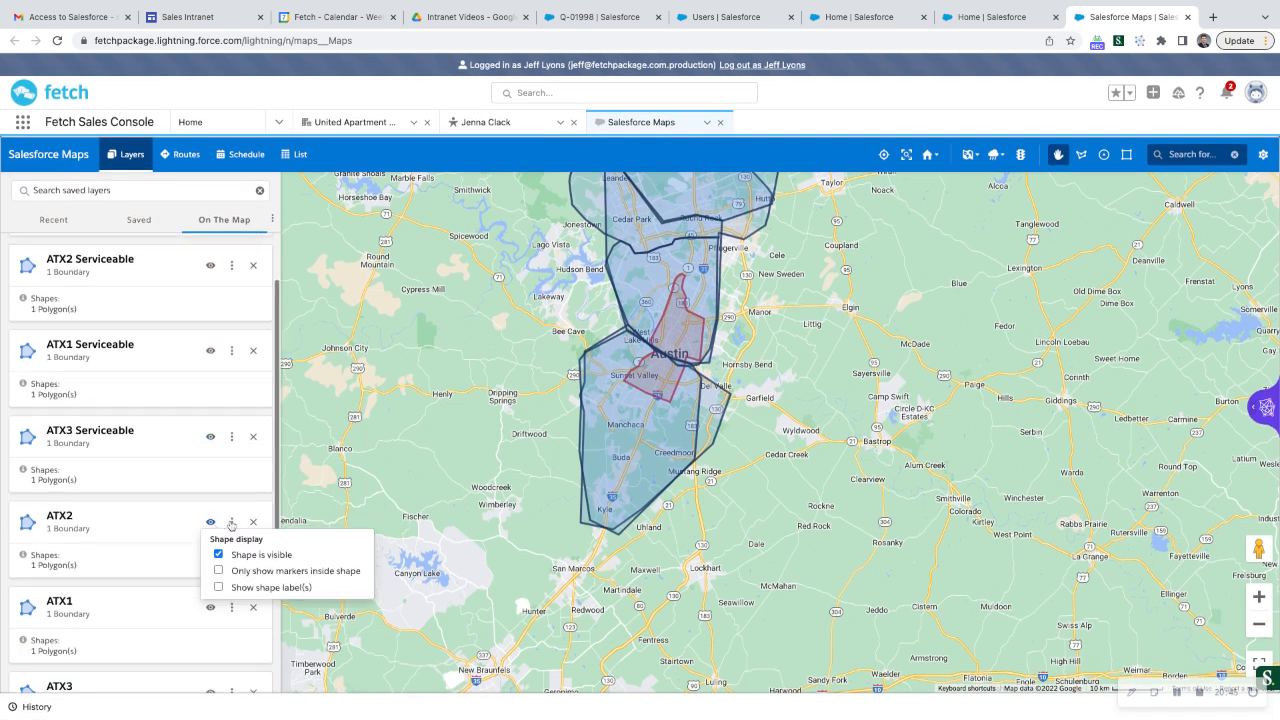
pyautogui.click(253, 521)
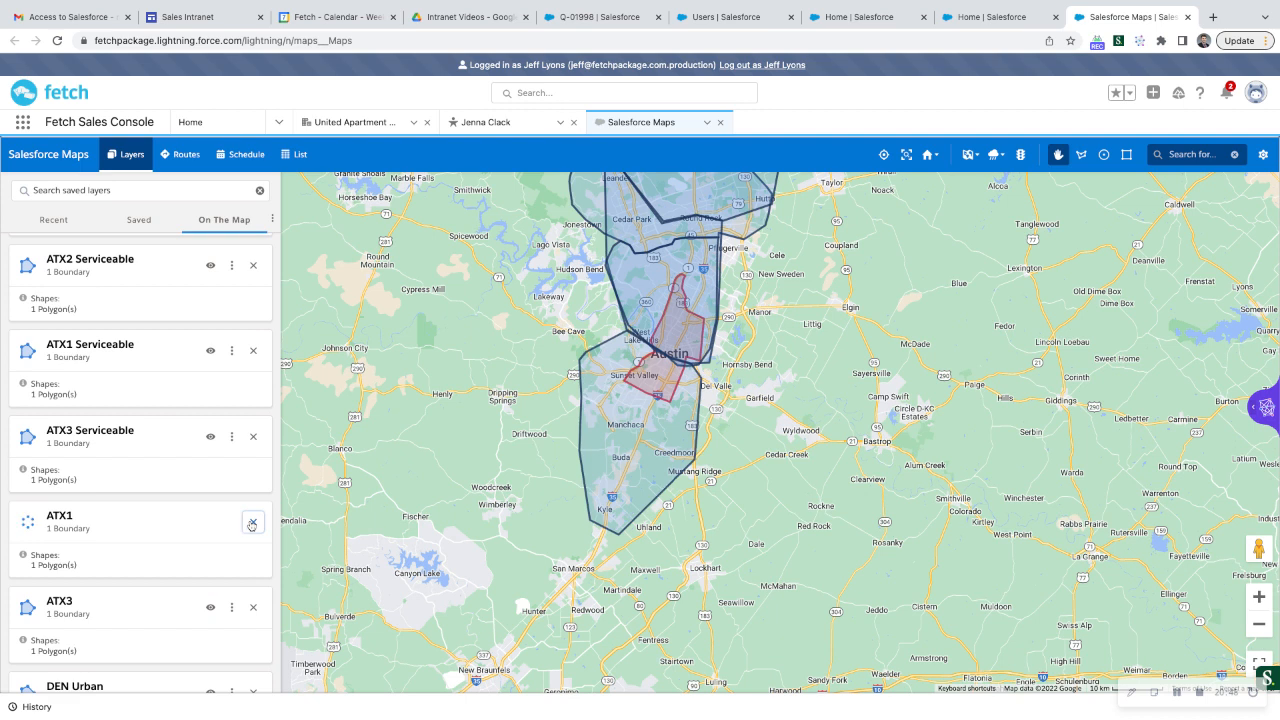
pyautogui.click(253, 521)
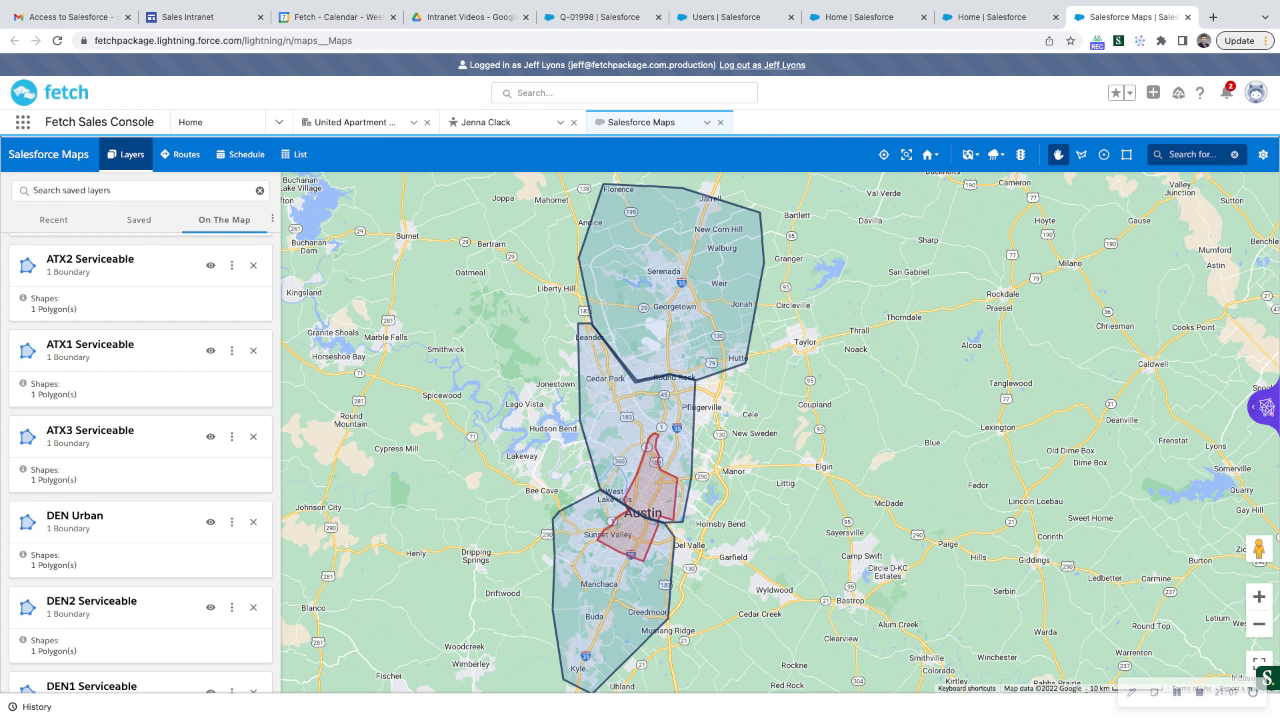
pyautogui.click(1170, 154)
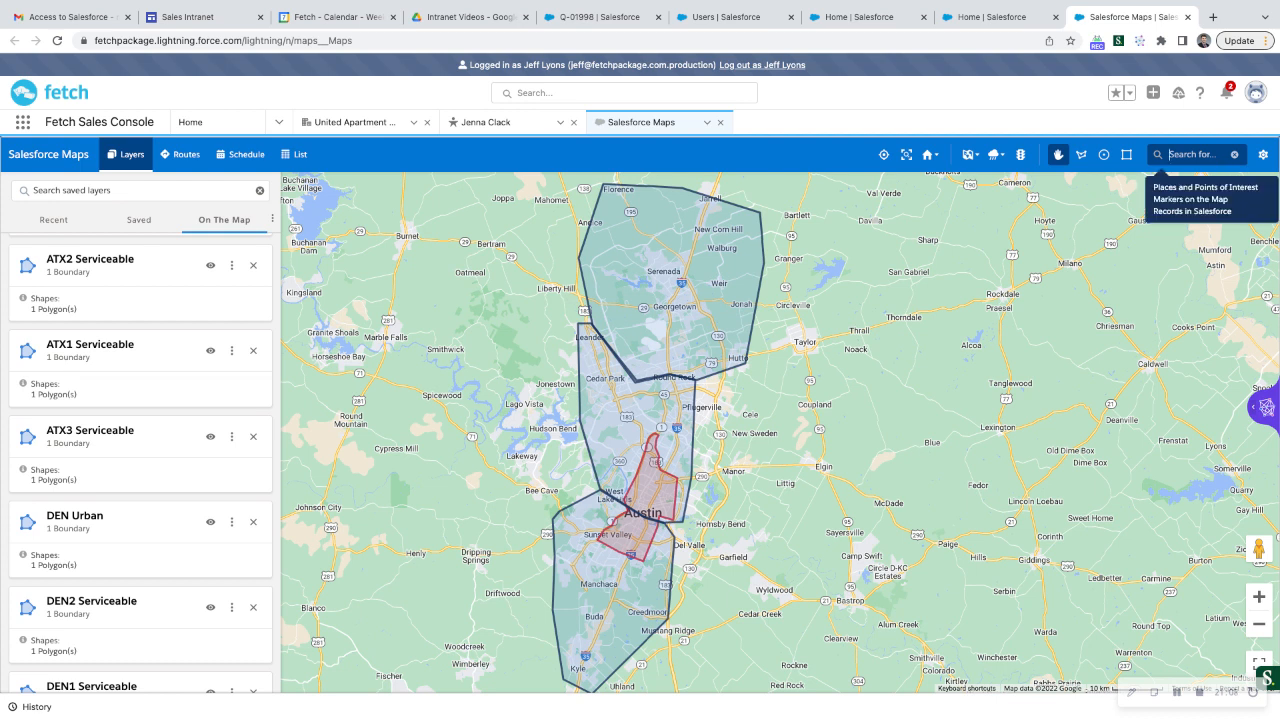
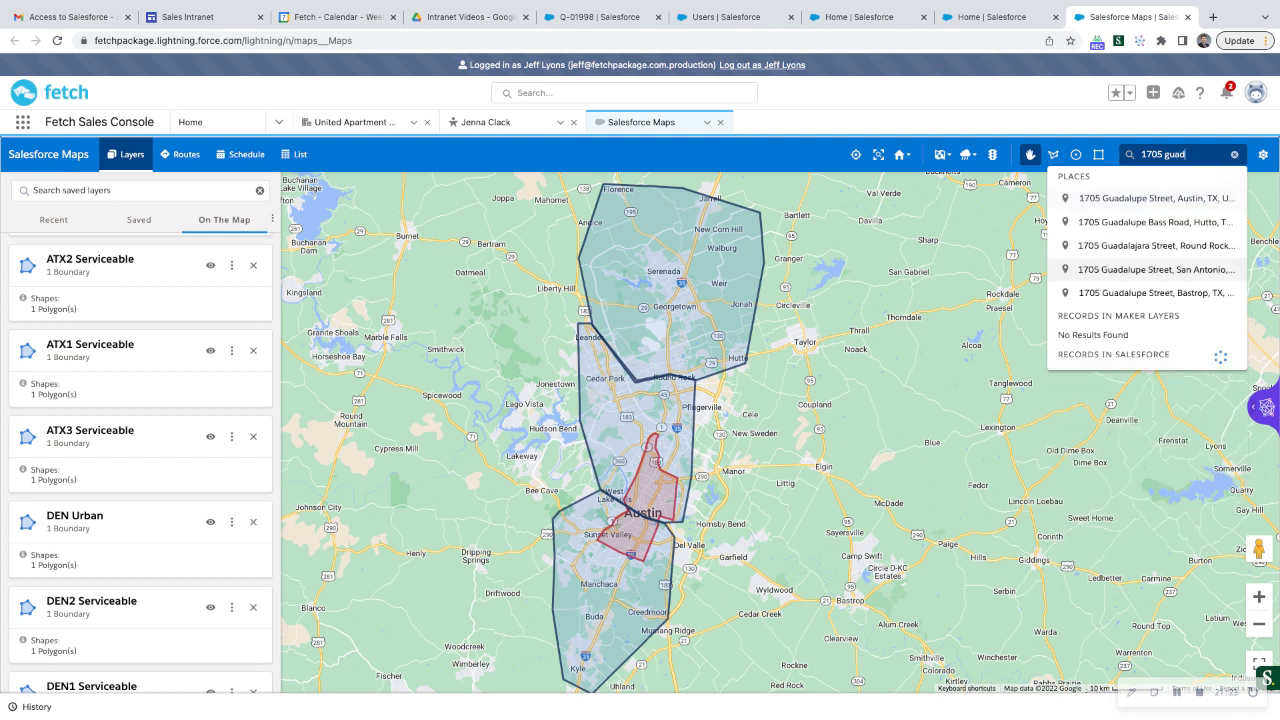
pyautogui.click(1158, 203)
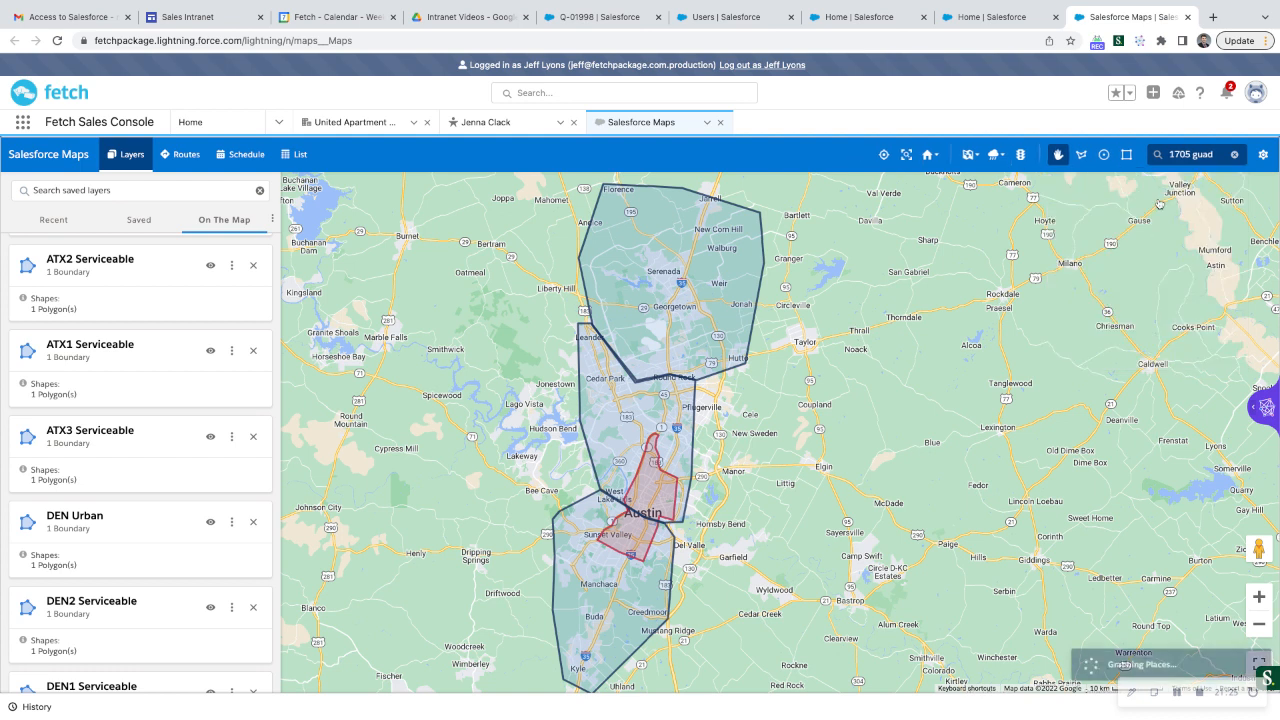